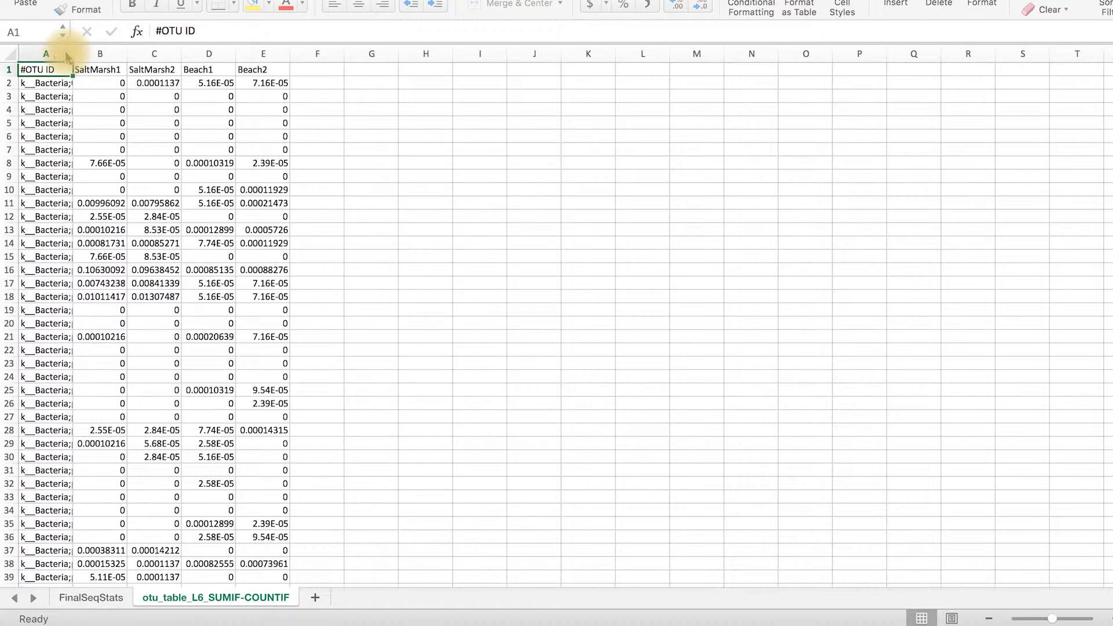
Widen column A to show the taxonomy strings and save the file as otu_table_L6_SUMIF-COUNTIF in Excel Workbook (.xlsx) format
left_click_drag(69, 53, 401, 78)
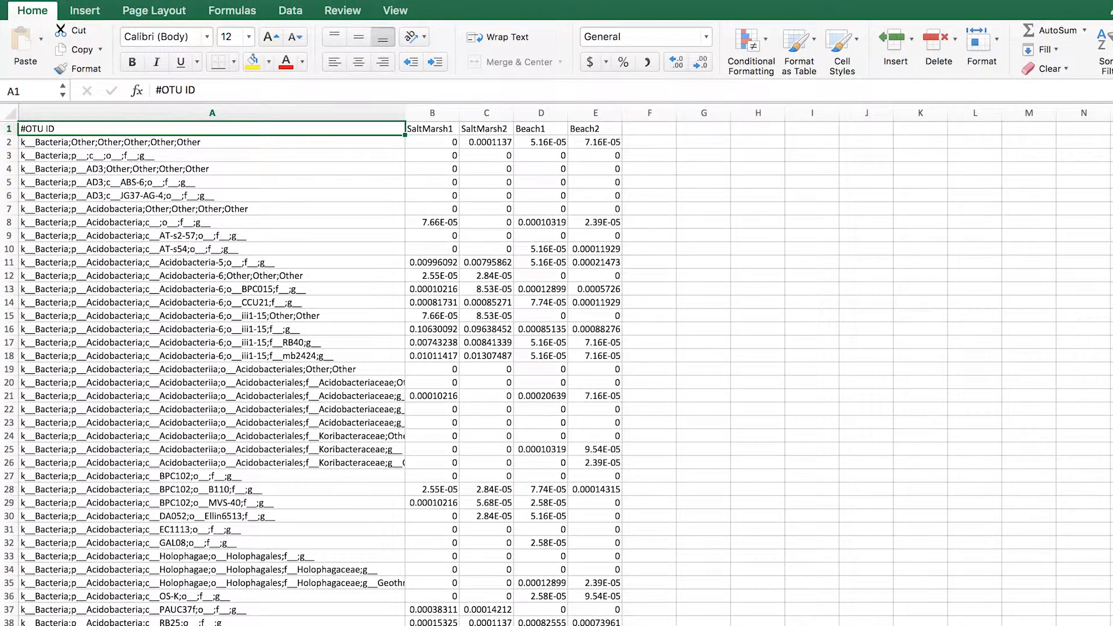
left_click(92, 0)
left_click(127, 90)
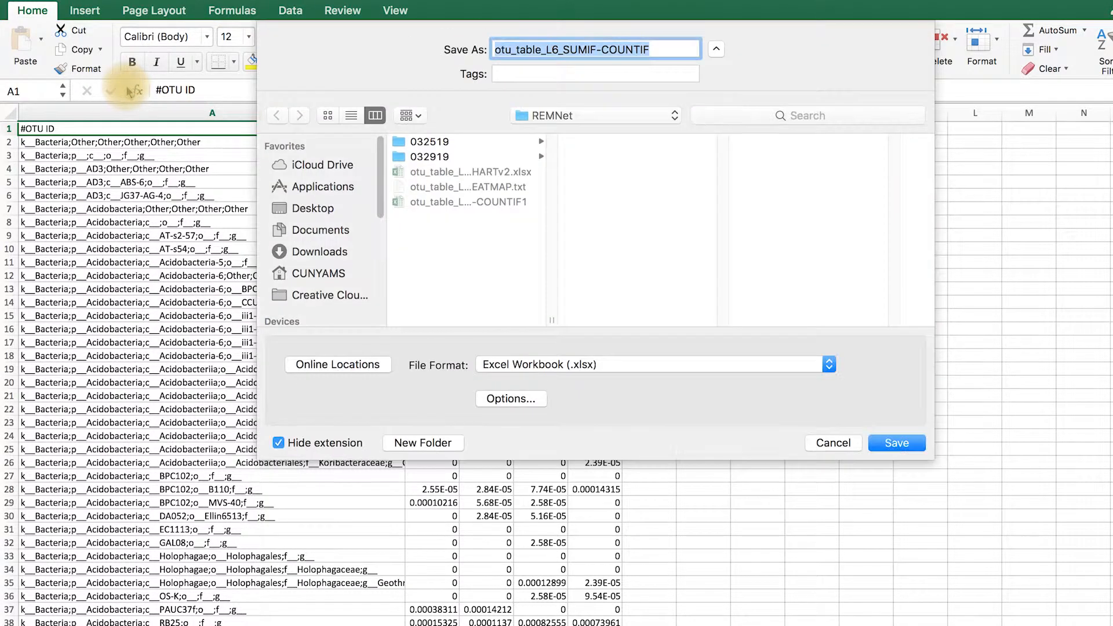
left_click(829, 365)
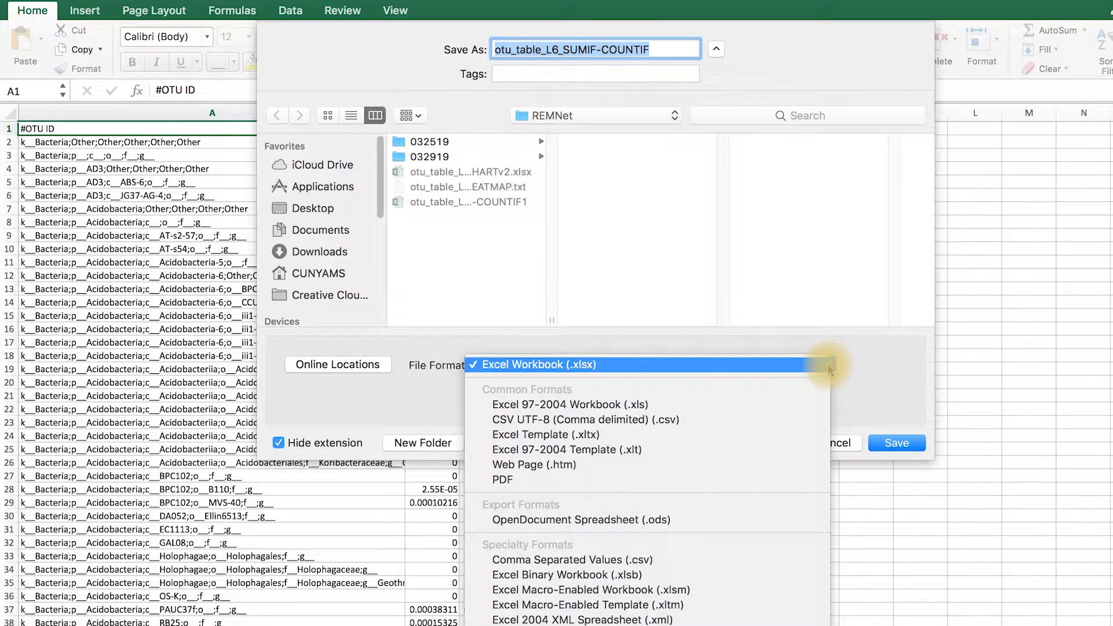
left_click(909, 446)
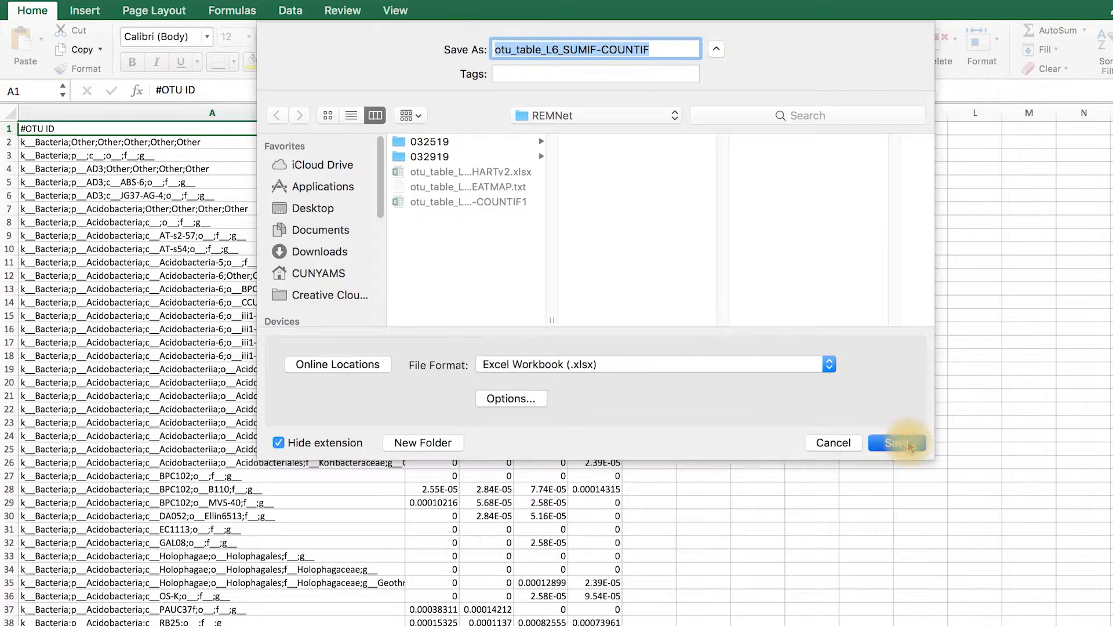
left_click(897, 443)
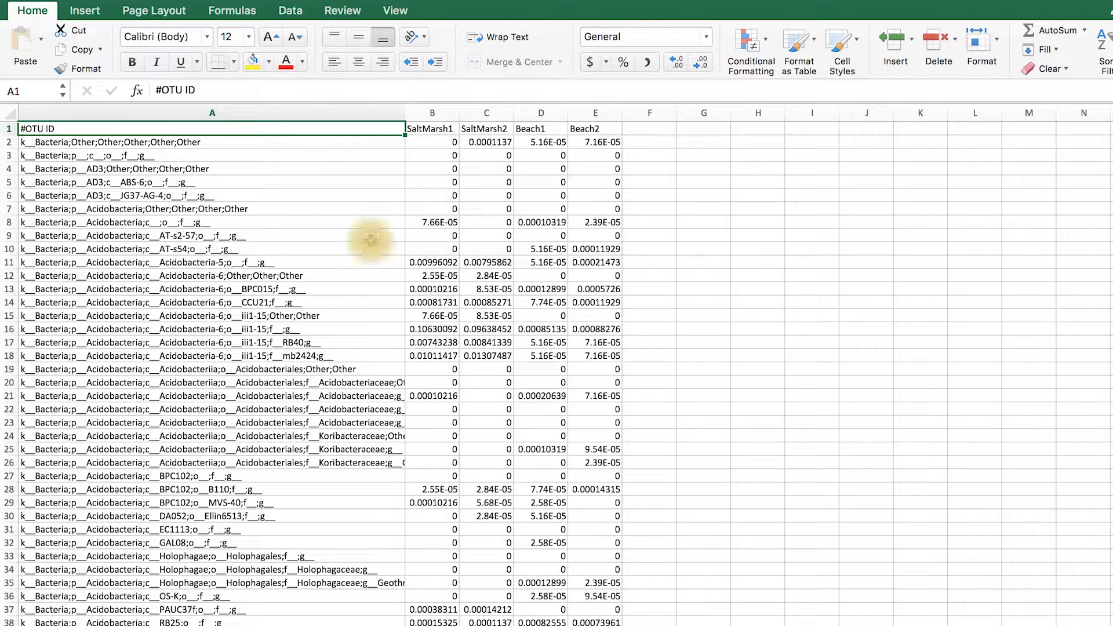
Move the four sample columns B–E over to E–H and insert two blank sheet columns at C–D
left_click_drag(436, 112, 585, 110)
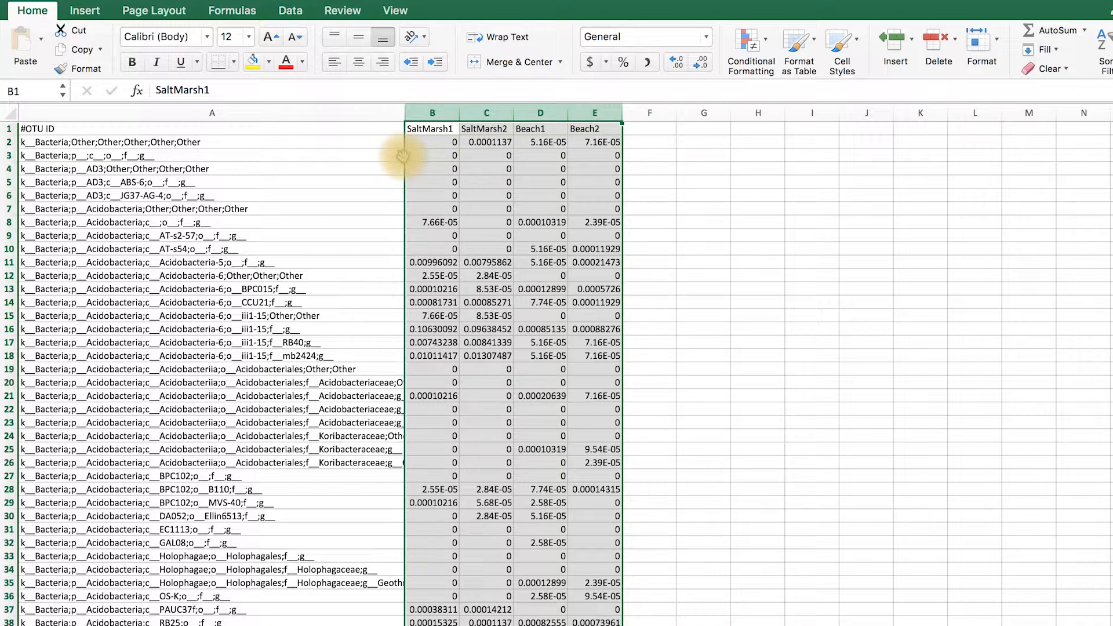
left_click_drag(403, 156, 619, 165)
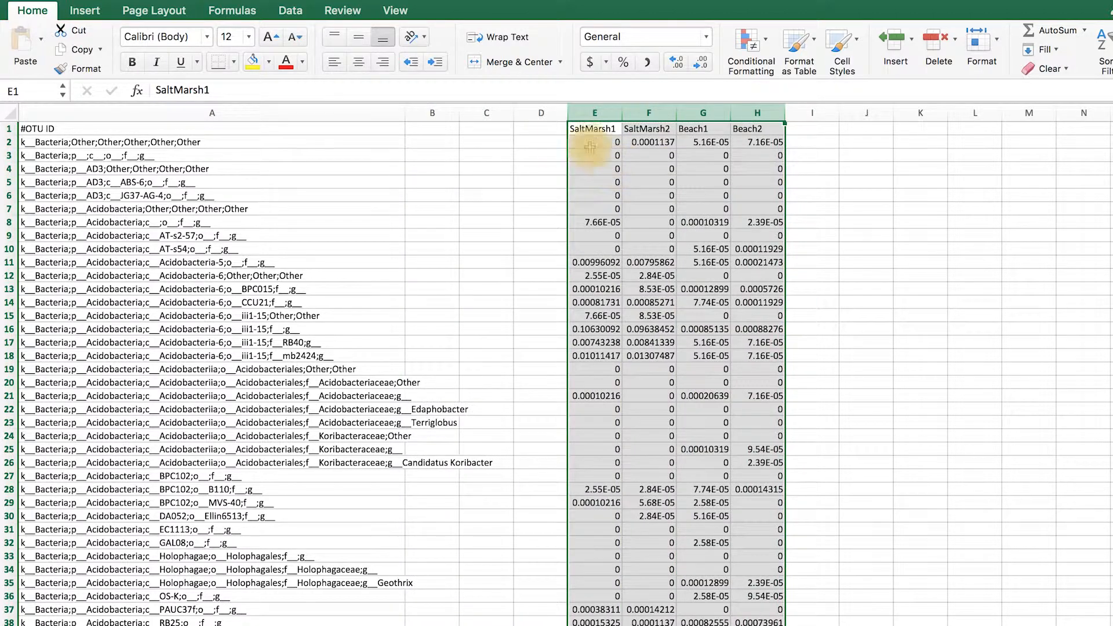
left_click_drag(476, 117, 528, 115)
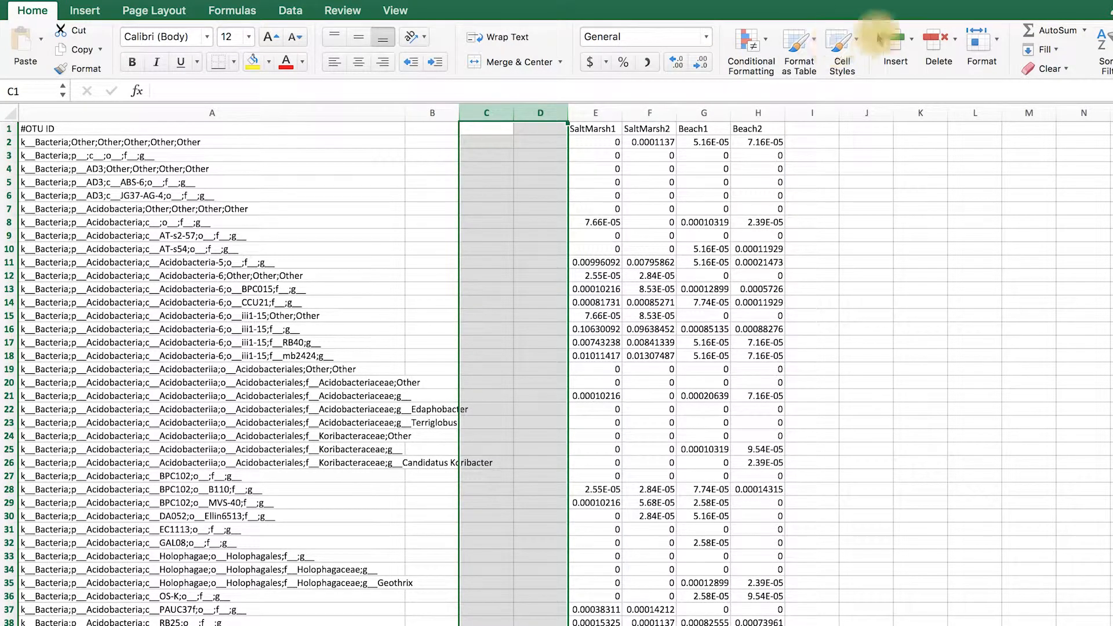
left_click(913, 41)
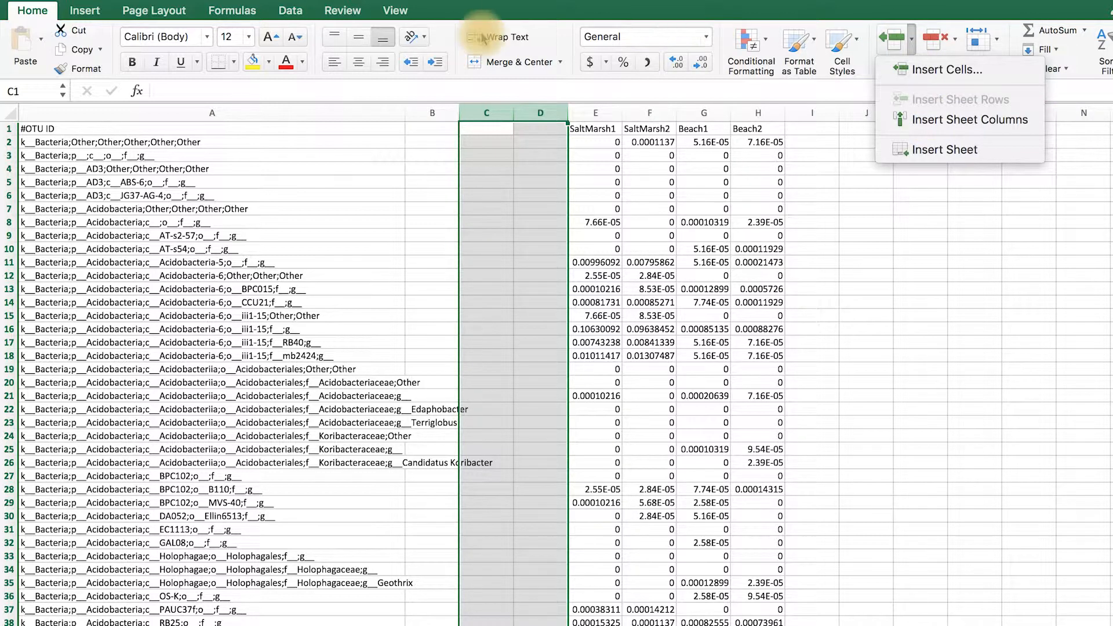
left_click(212, 1)
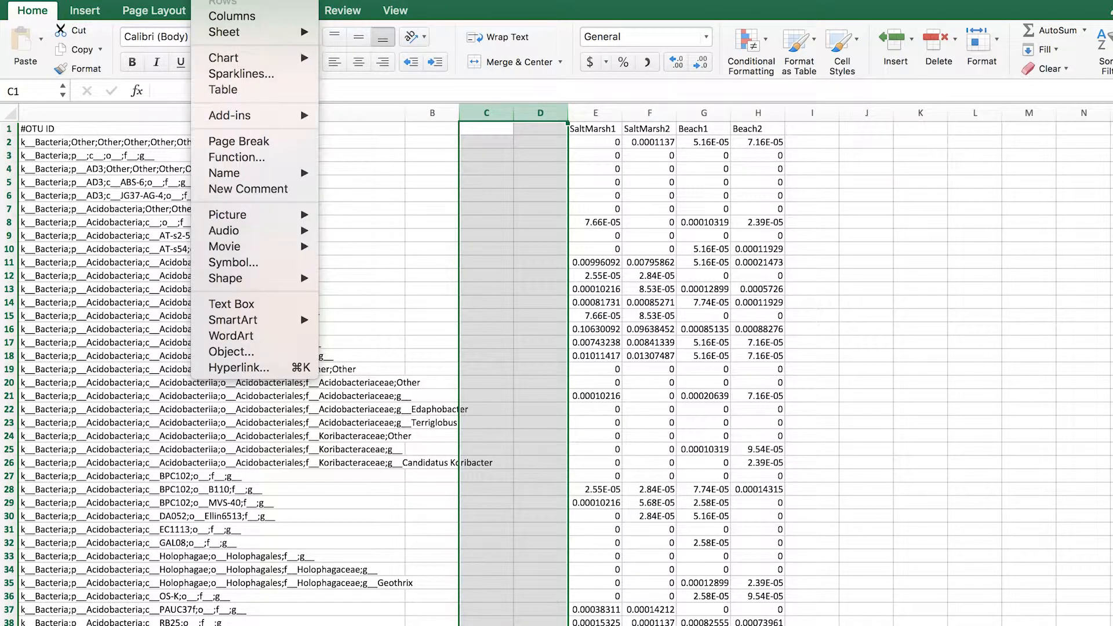
left_click(223, 16)
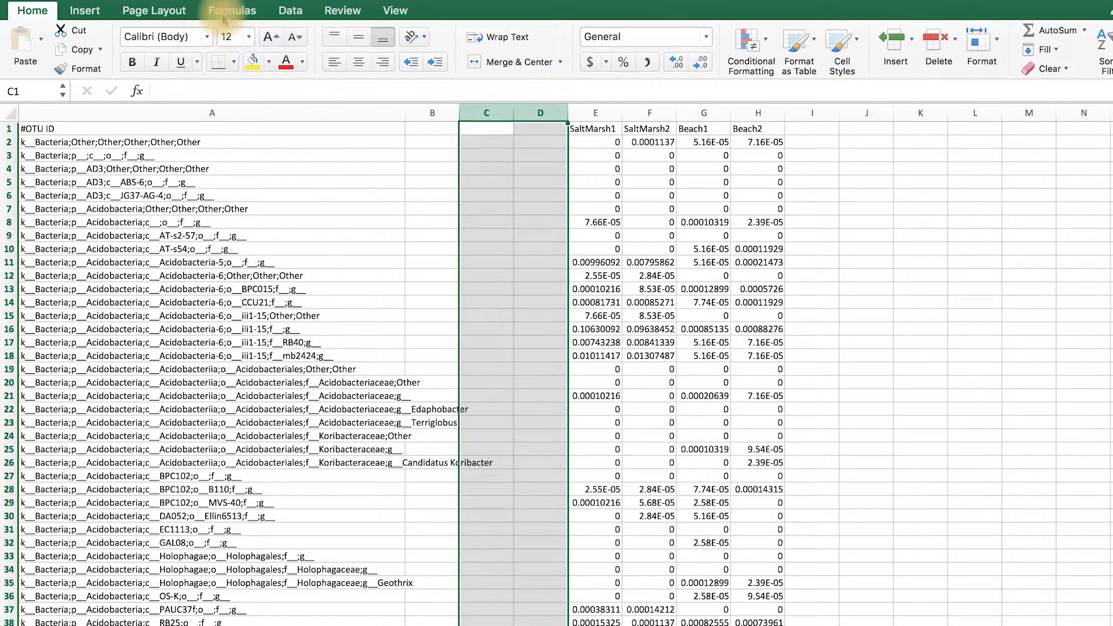
Split the taxonomy strings in column A with Text to Columns, as delimited data using Tab and Semicolon as delimiters
left_click(193, 112)
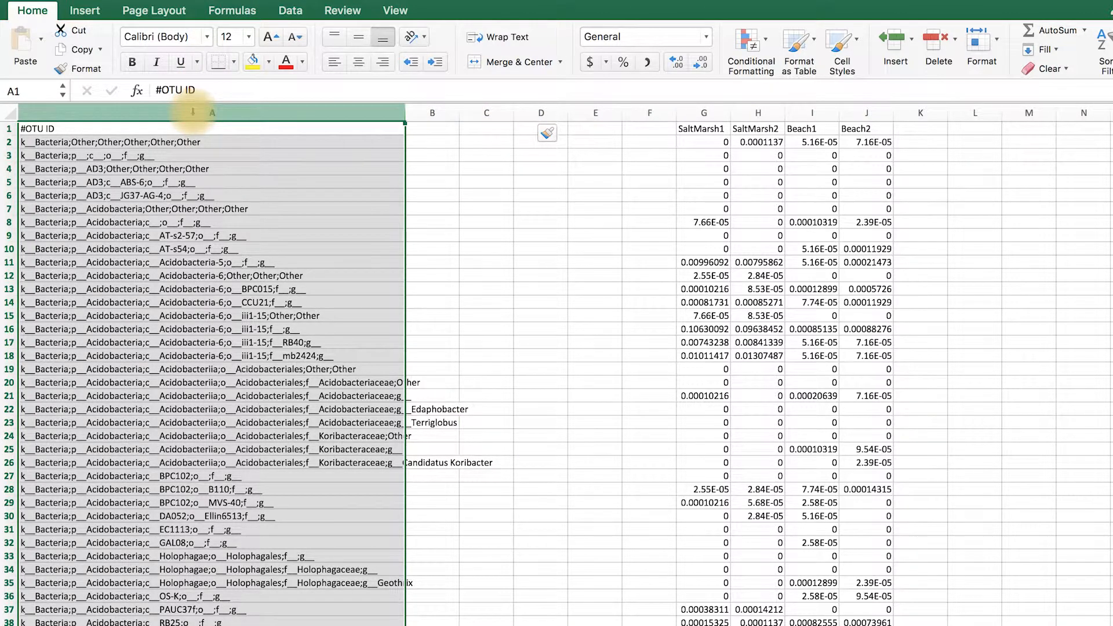
left_click(299, 11)
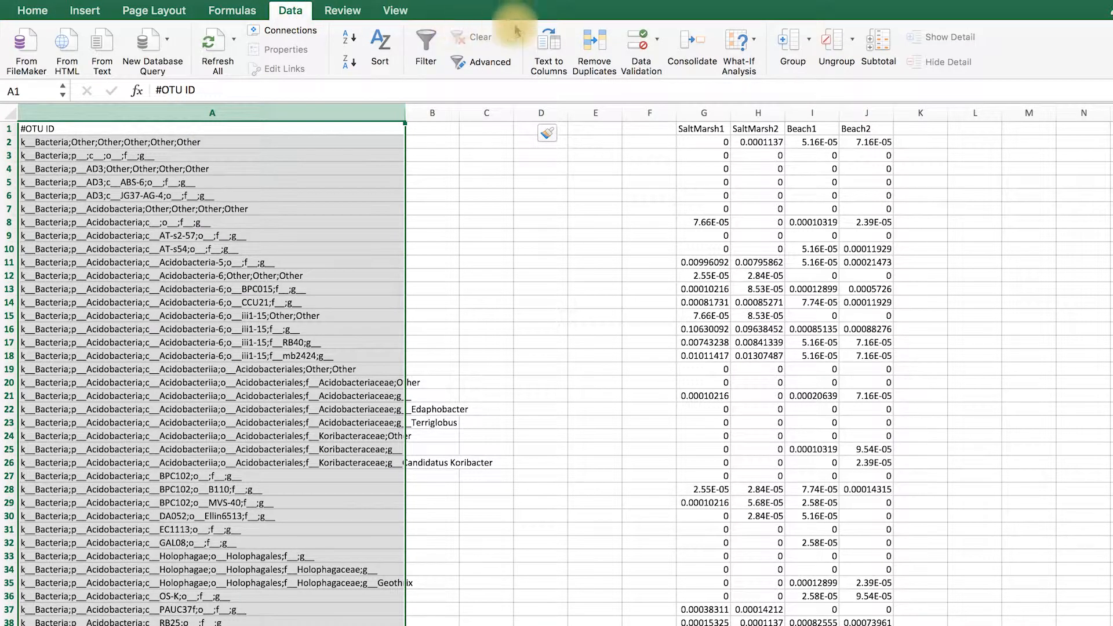
left_click(548, 49)
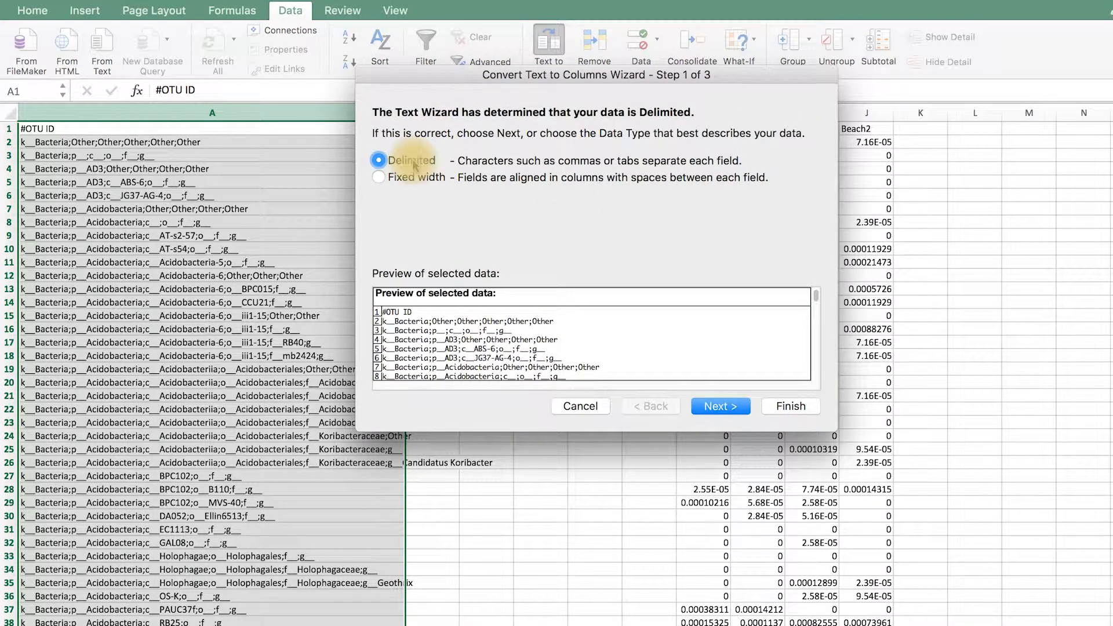
left_click(719, 408)
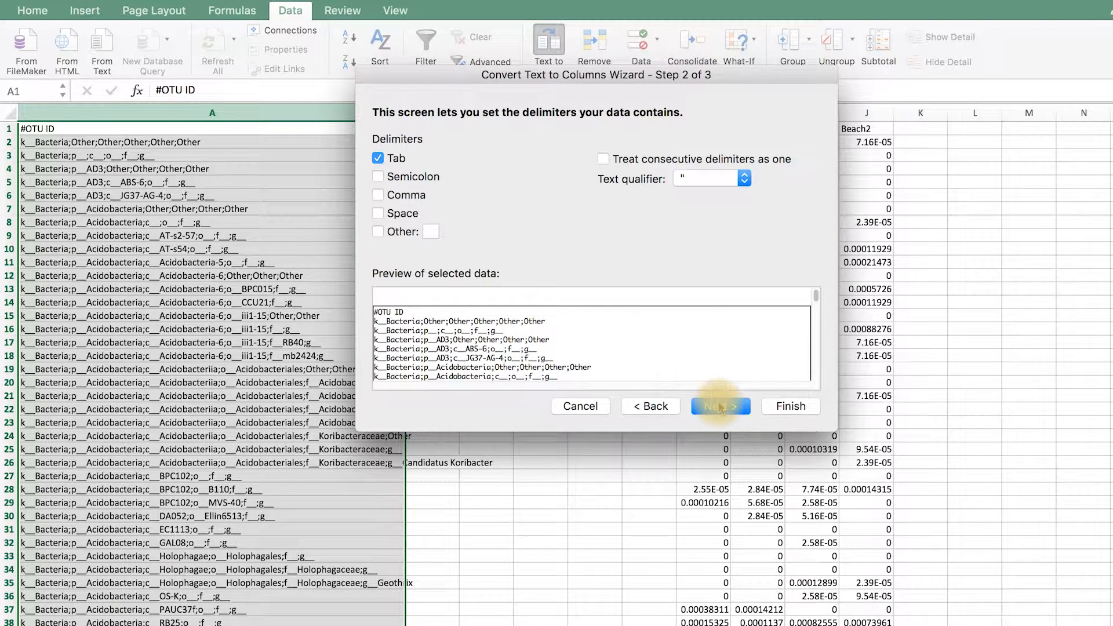
left_click(379, 177)
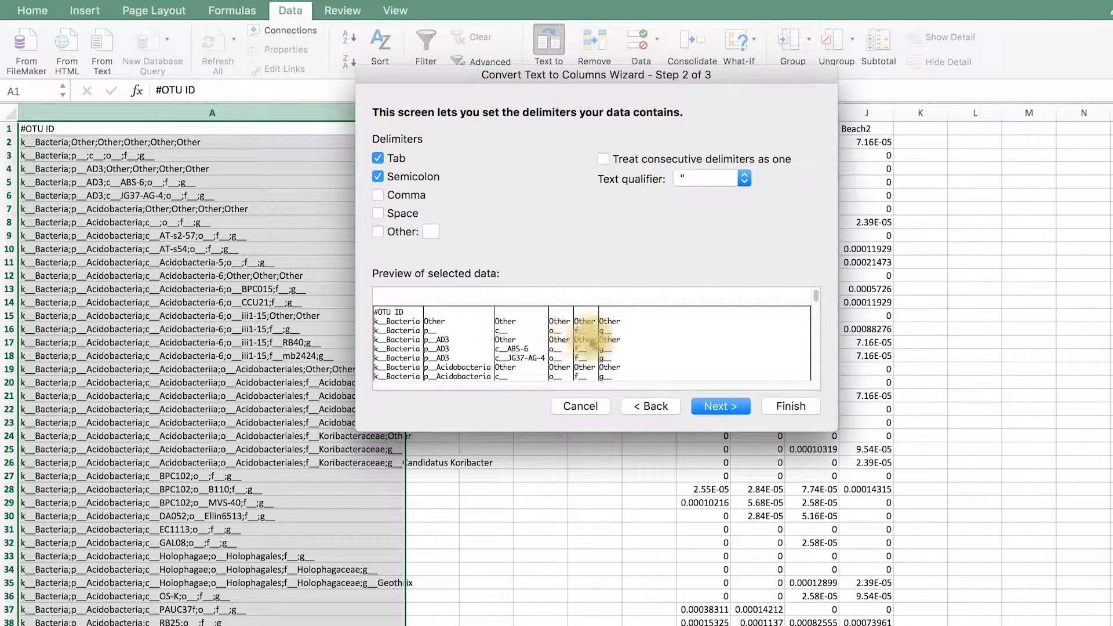
left_click(783, 406)
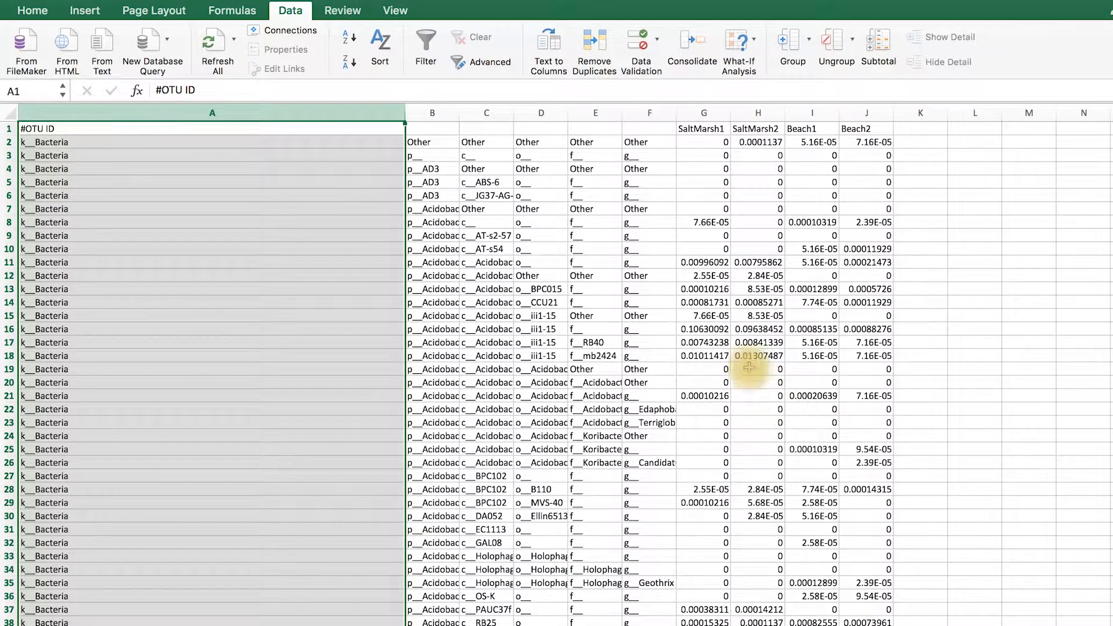
Narrow column A and enter the headers Kingdom, Phylum, Class, Order, Family and Genus in A1 to F1
left_click_drag(402, 113, 102, 182)
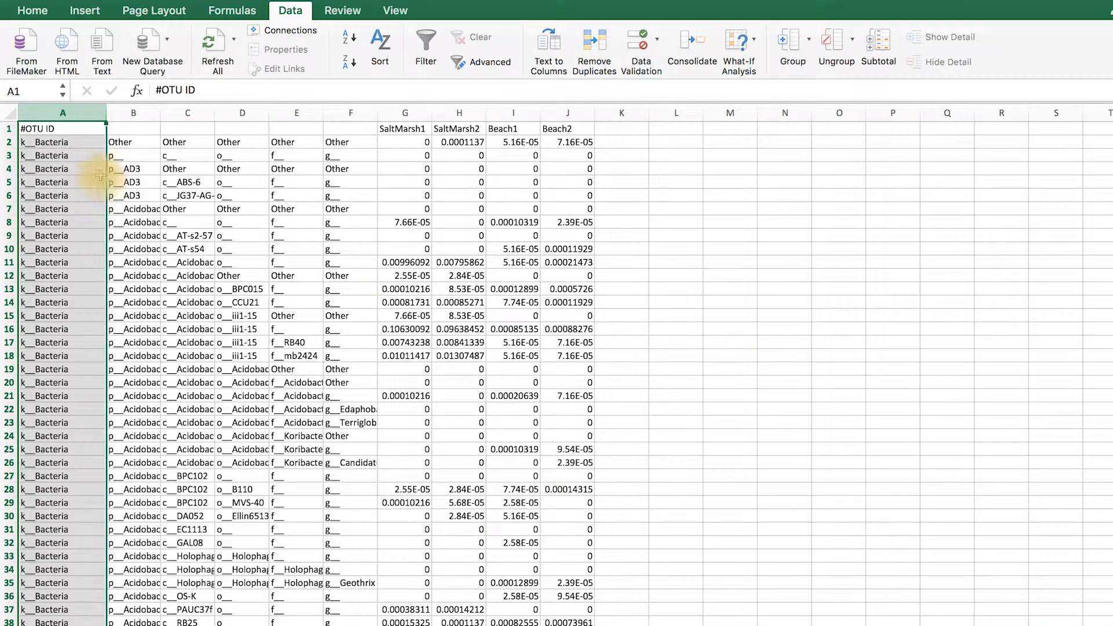
left_click(75, 130)
type("Kin")
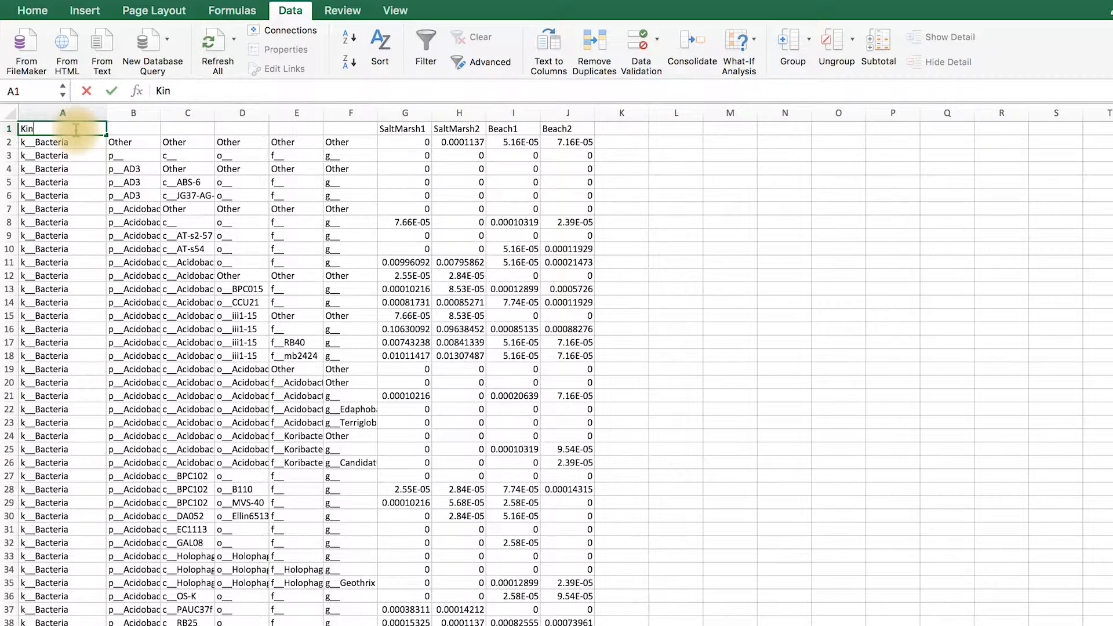
type("gdom")
key("Tab")
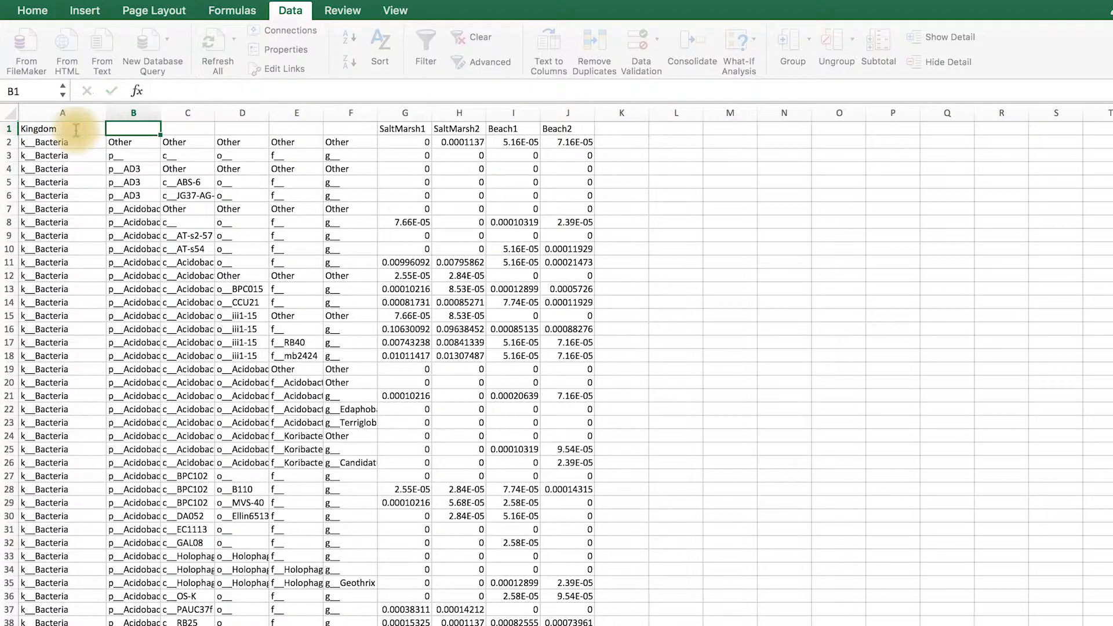
type("Phylum")
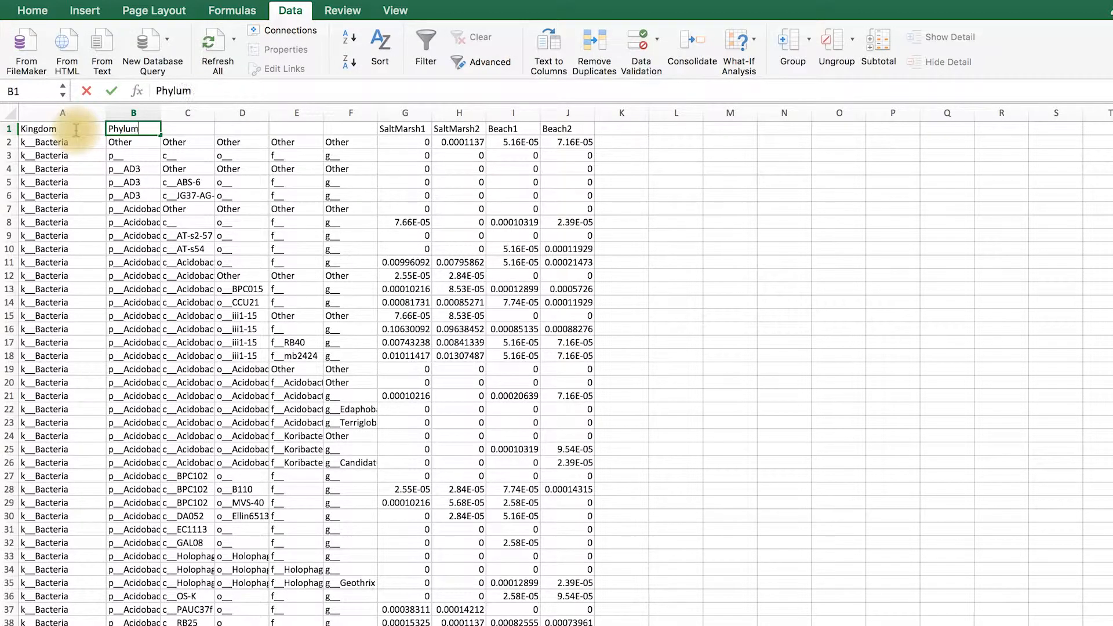
key("Tab")
type("Class")
key("Tab")
type("Order")
key("Tab")
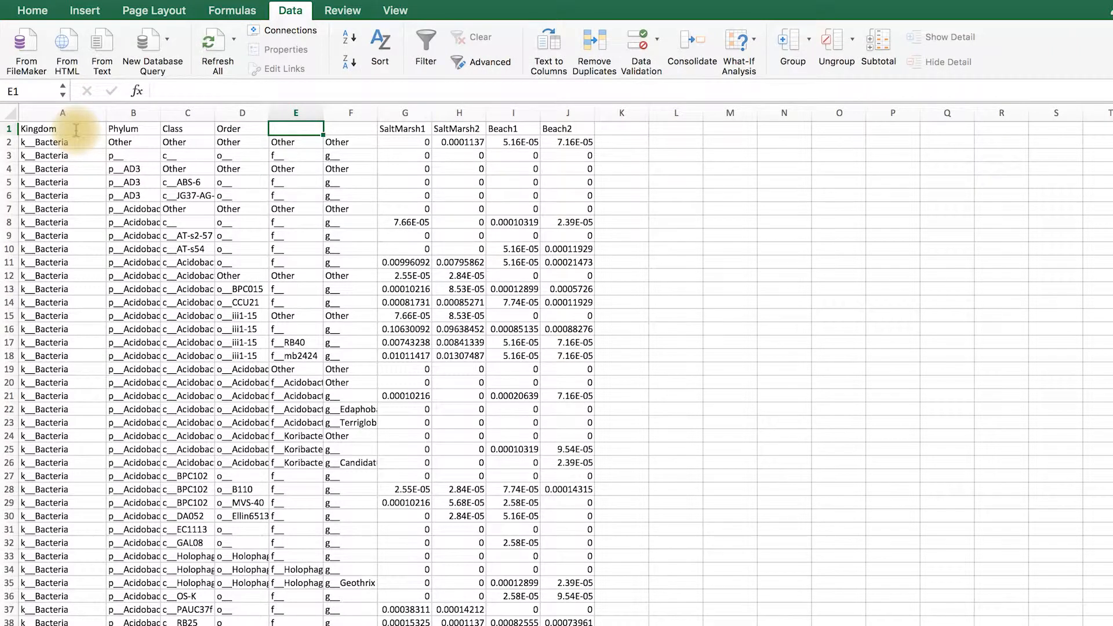
type("Family")
key("Tab")
type("Genus")
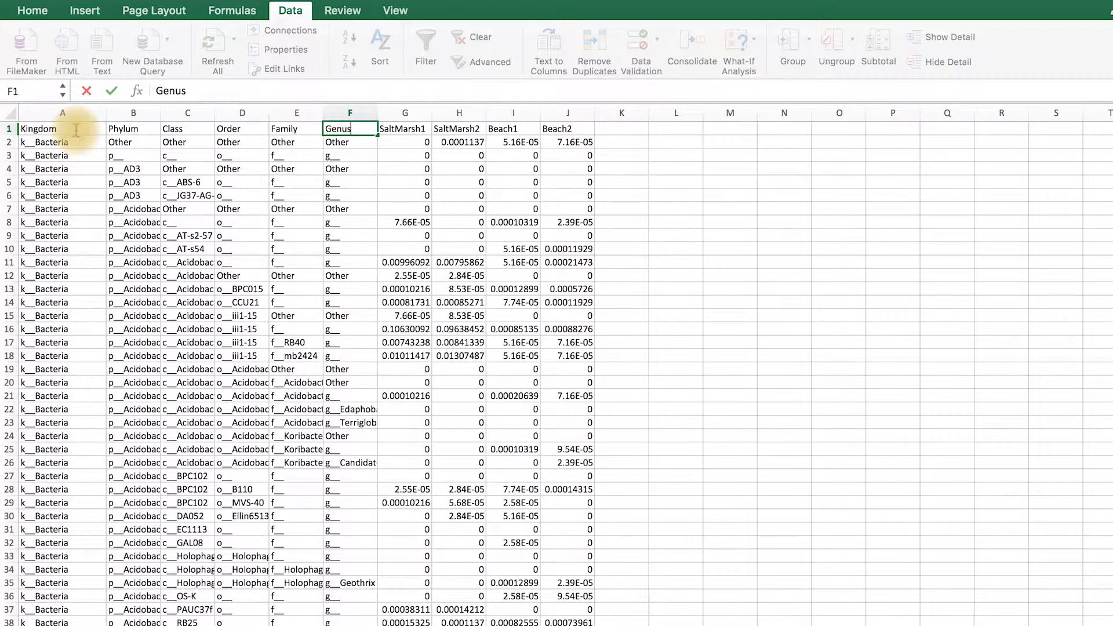
key("Tab")
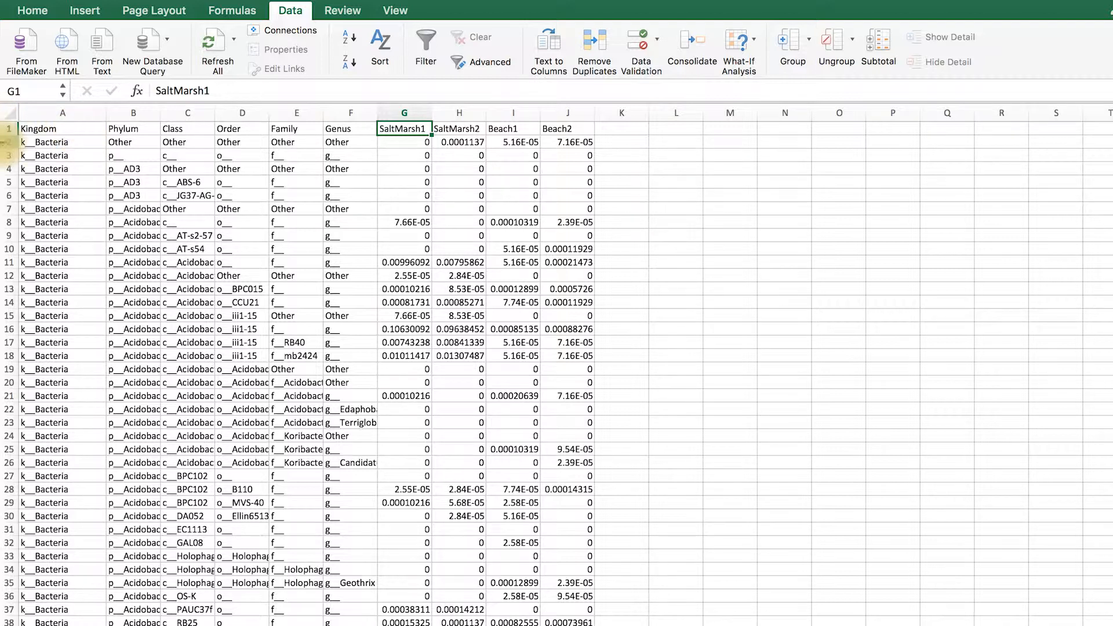
Insert a blank row directly below the header row, at row 2
left_click(7, 142)
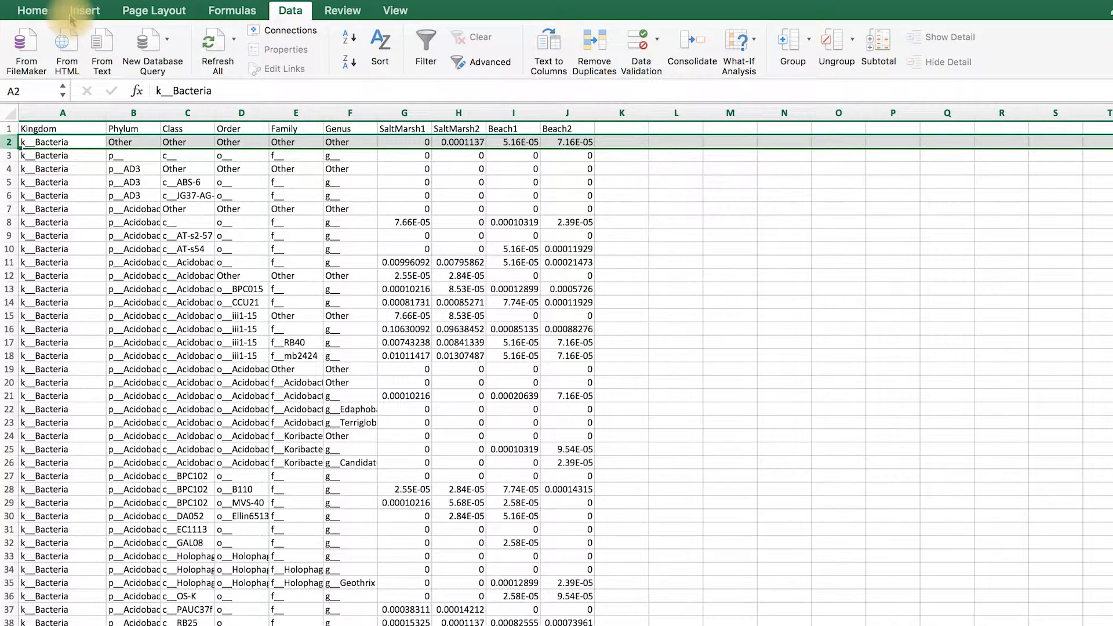
left_click(40, 13)
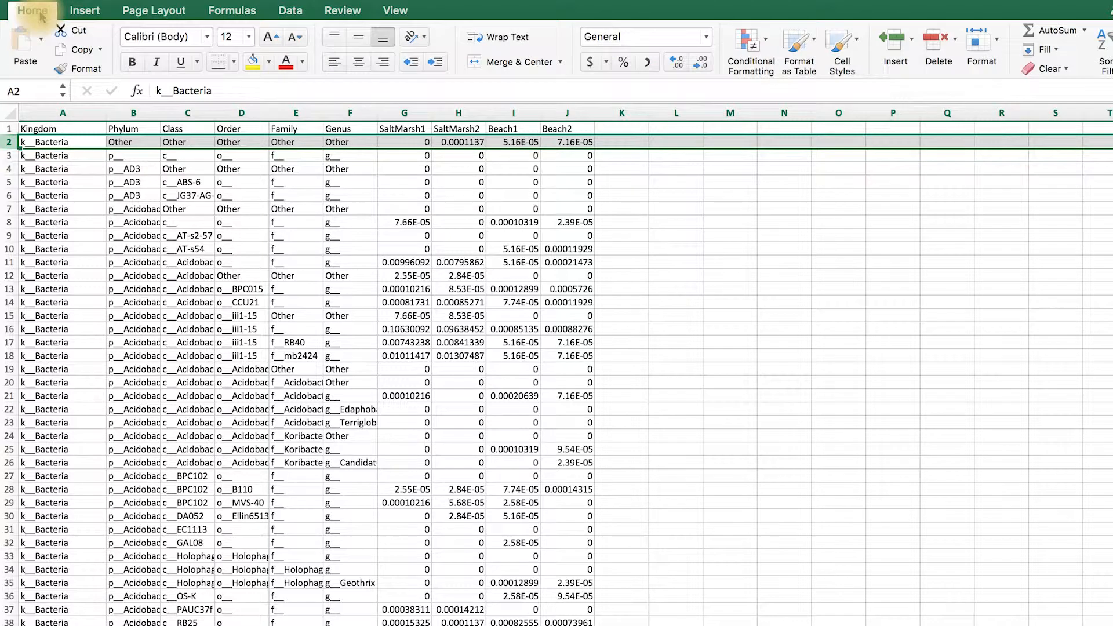
right_click(10, 143)
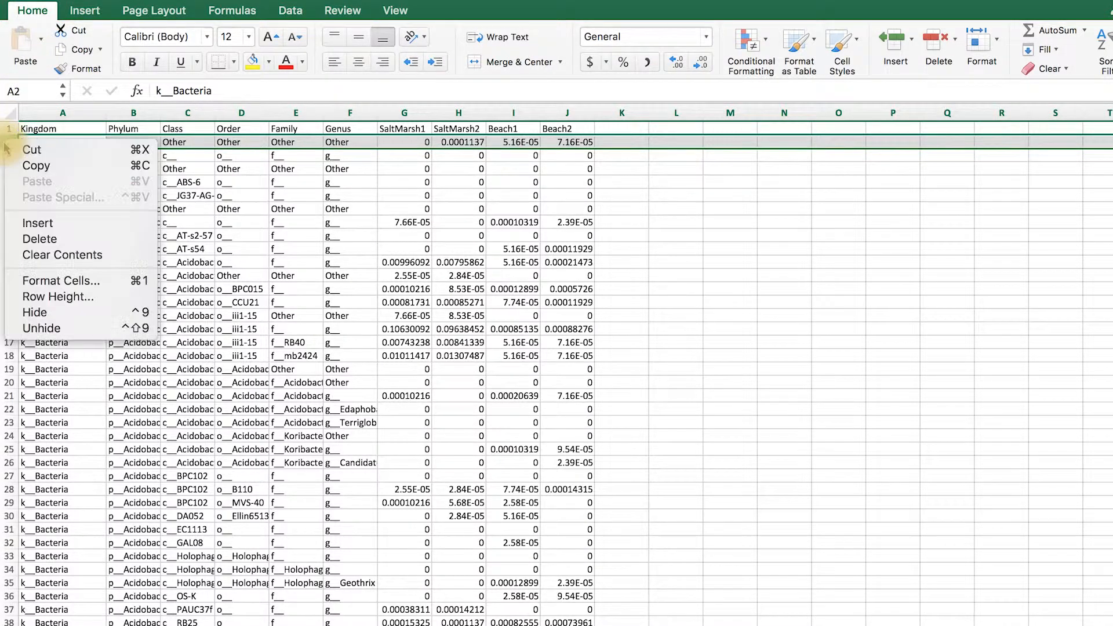
left_click(65, 224)
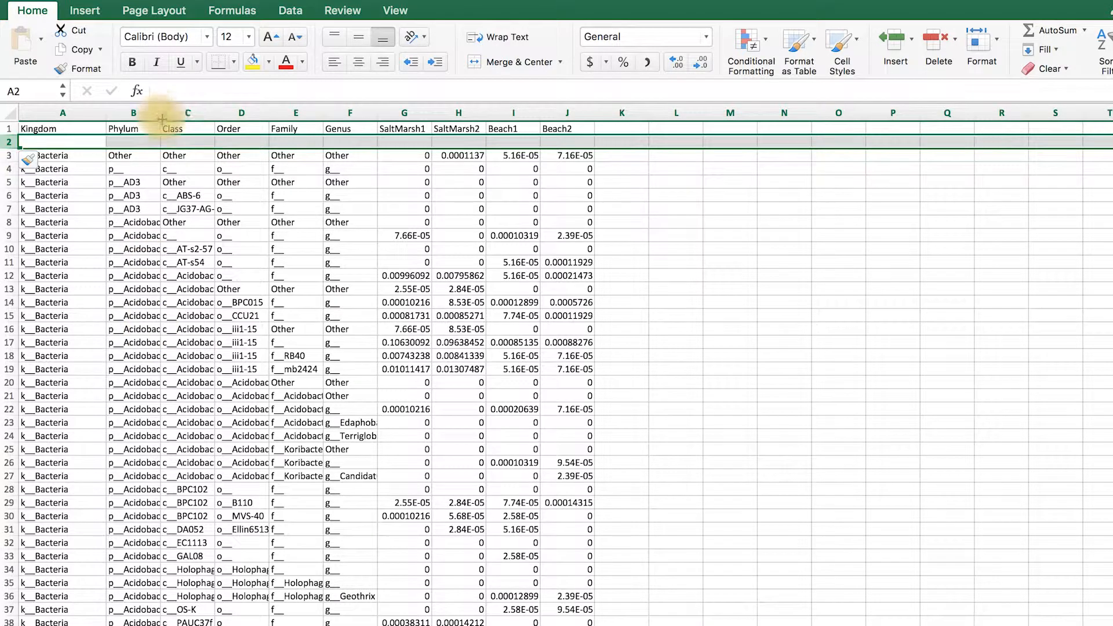
Append "RA" to the SaltMarsh1, SaltMarsh2, Beach1 and Beach2 headers in G1 to J1 and widen columns G–J to fit
left_click(412, 130)
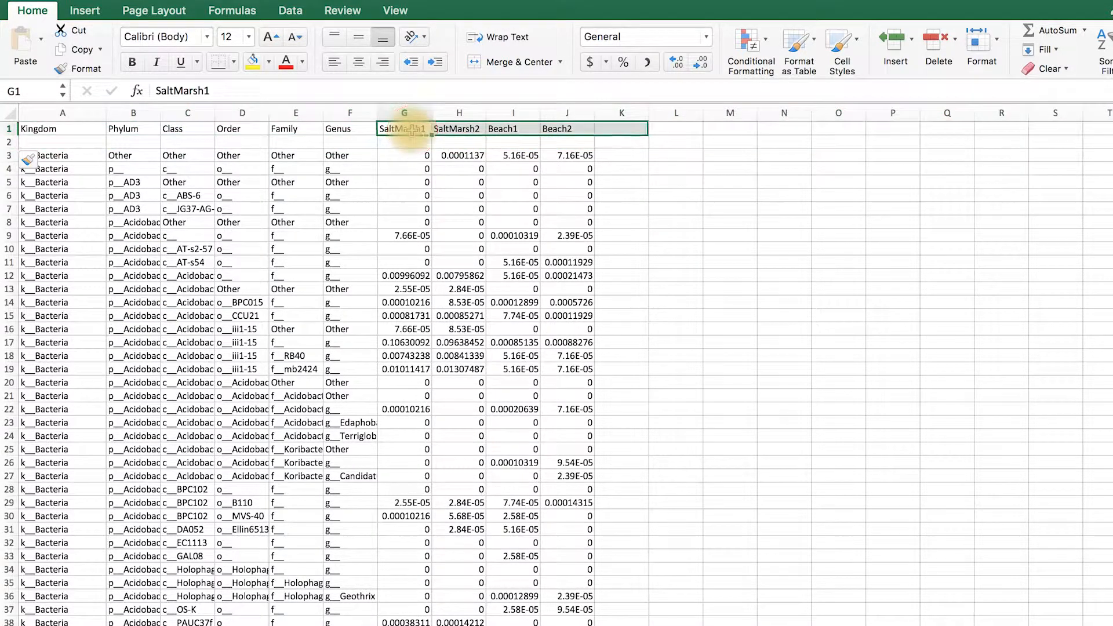
left_click(315, 92)
type("RA")
key("Tab")
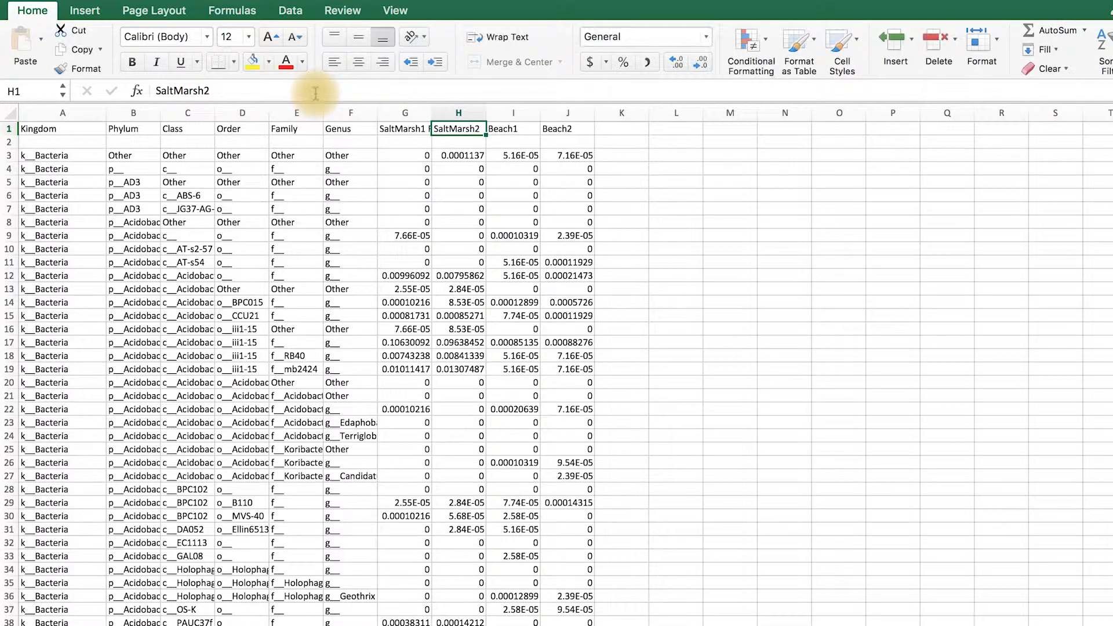
left_click(315, 93)
type("R")
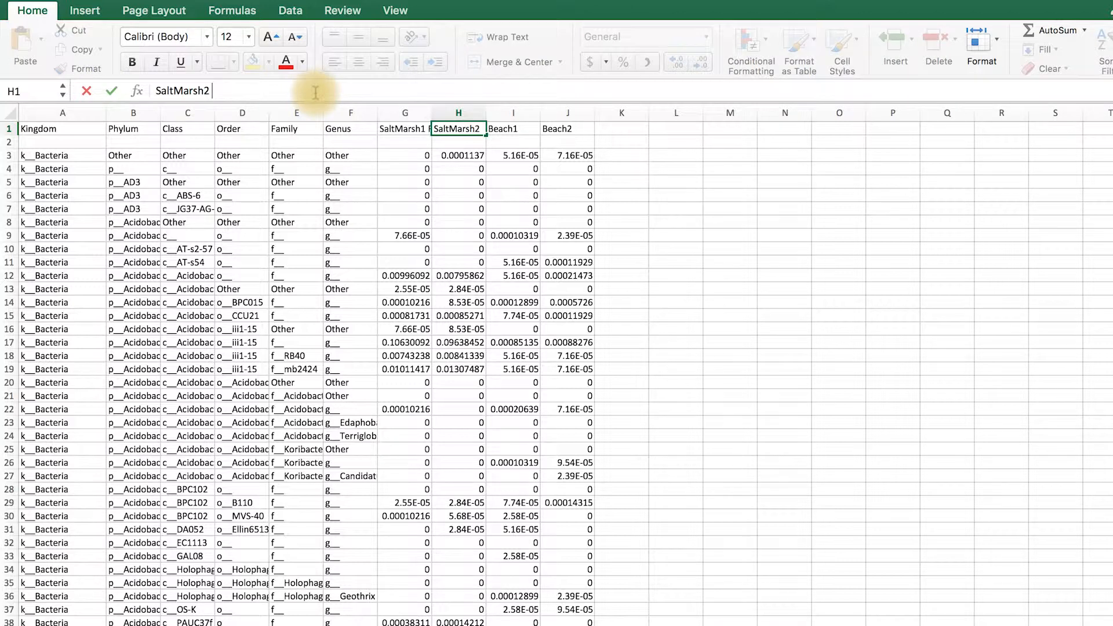
type("A")
key("Tab")
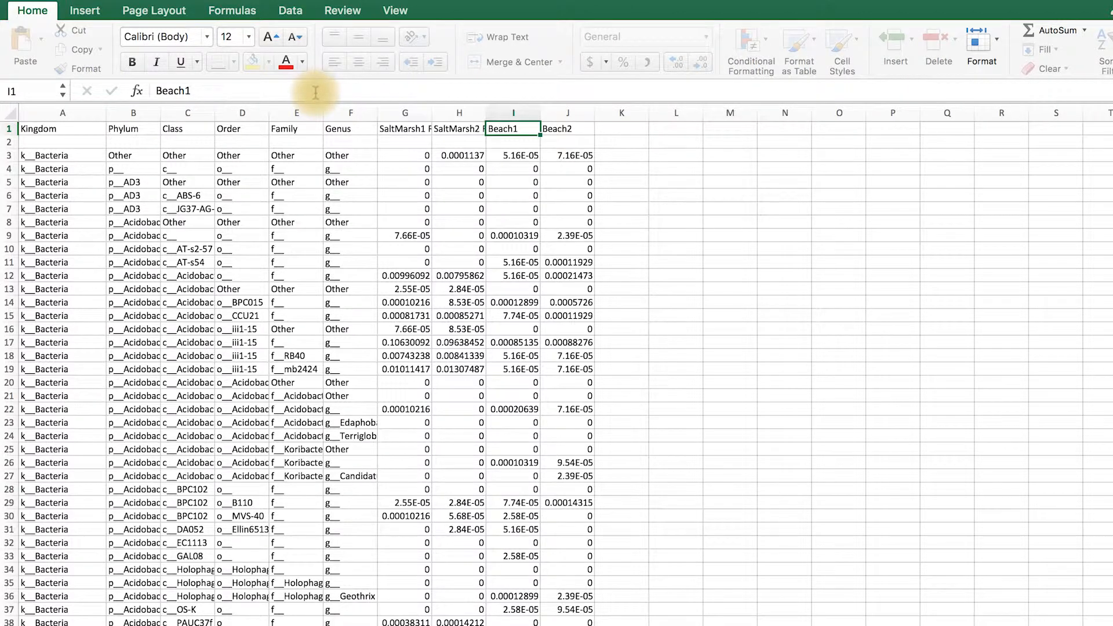
left_click(315, 93)
type("RA")
key("Tab")
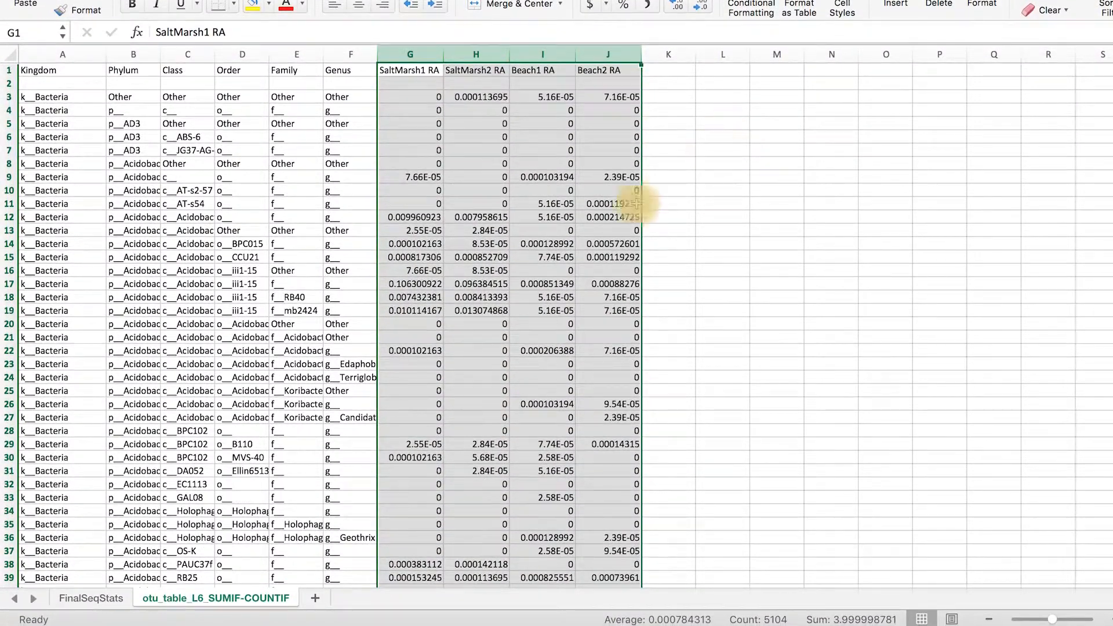
On the FinalSeqStats sheet, copy the SaltMarsh1, SaltMarsh2, Beach1 and Beach2 counts under "Filtered out non-target sequences" (I17 to I20)
left_click(93, 597)
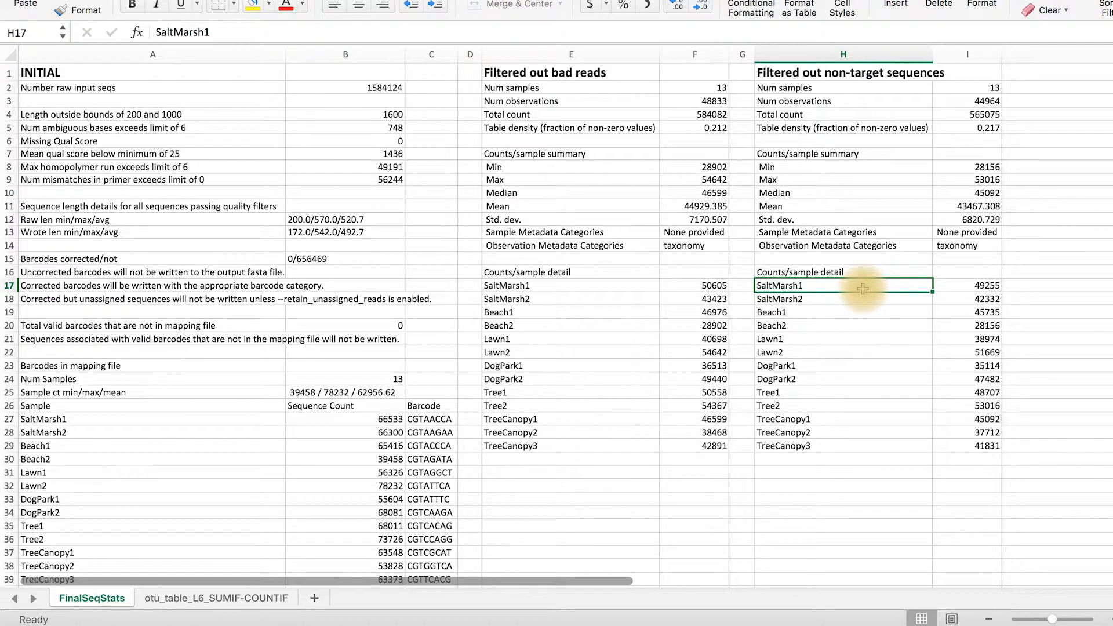
left_click(955, 287)
left_click_drag(954, 287, 950, 324)
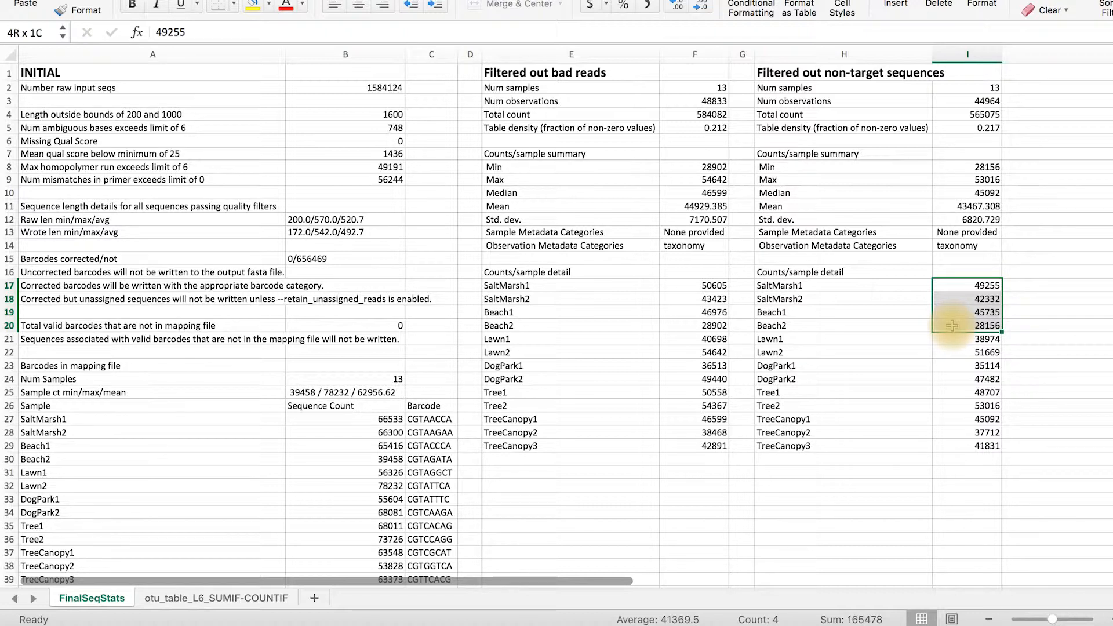
left_click_drag(951, 326, 951, 325)
right_click(948, 293)
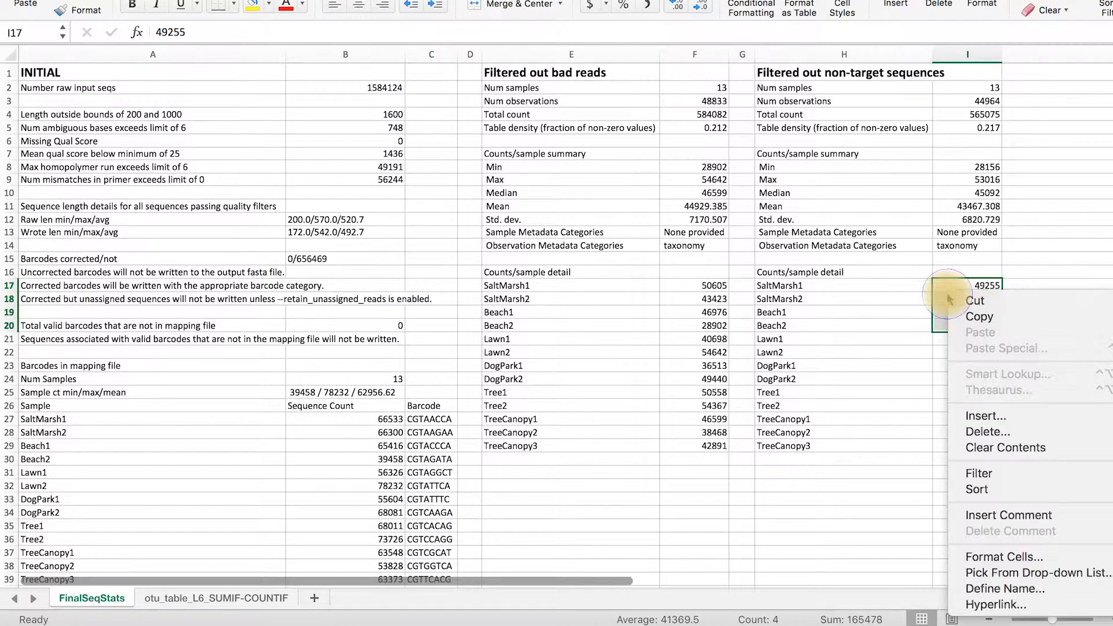
left_click(979, 321)
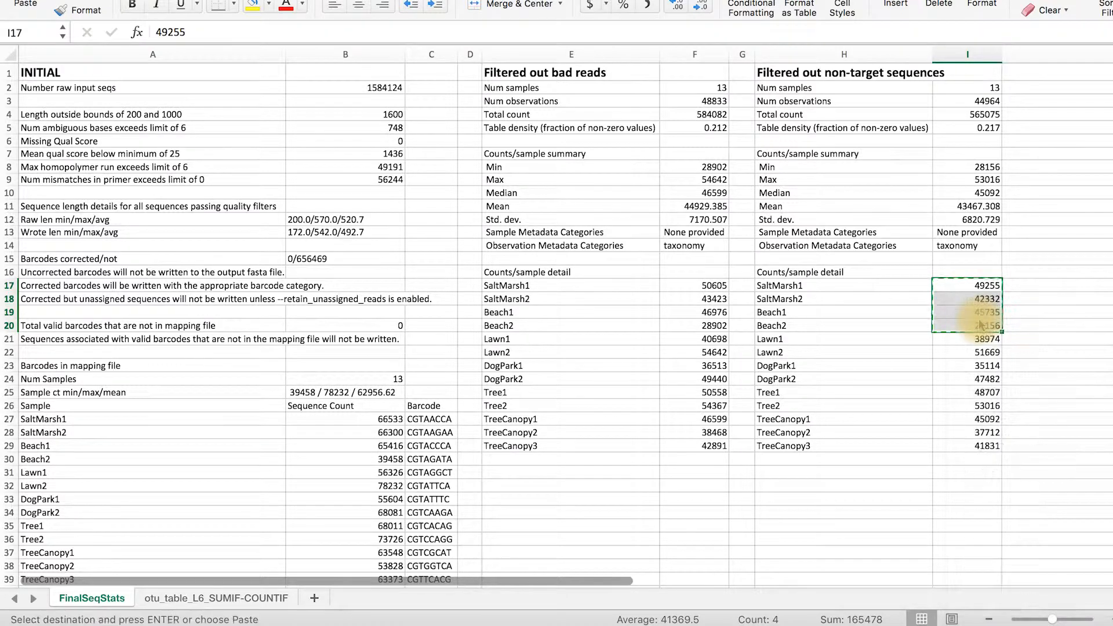
Paste the copied counts transposed into G2 to J2 of the otu_table_L6_SUMIF-COUNTIF sheet
left_click(277, 599)
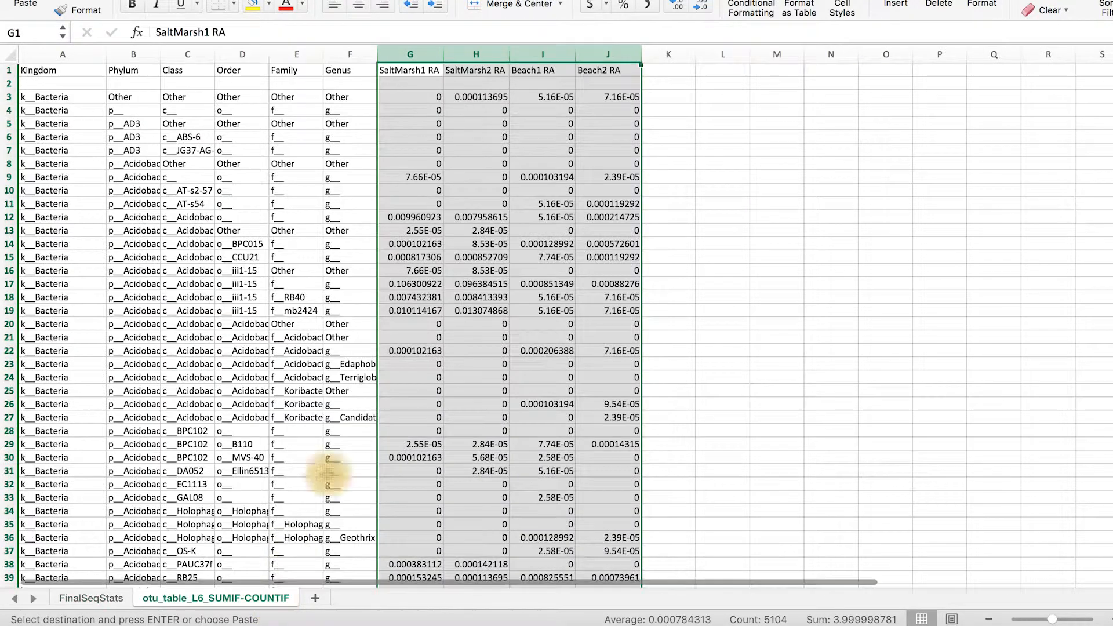
left_click(413, 82)
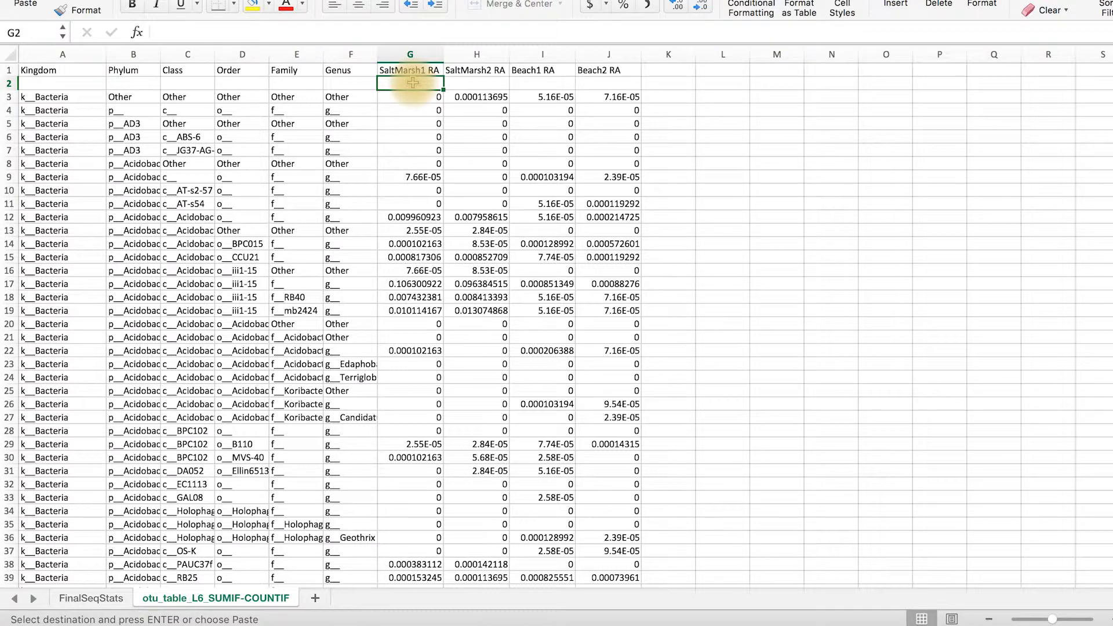
right_click(412, 83)
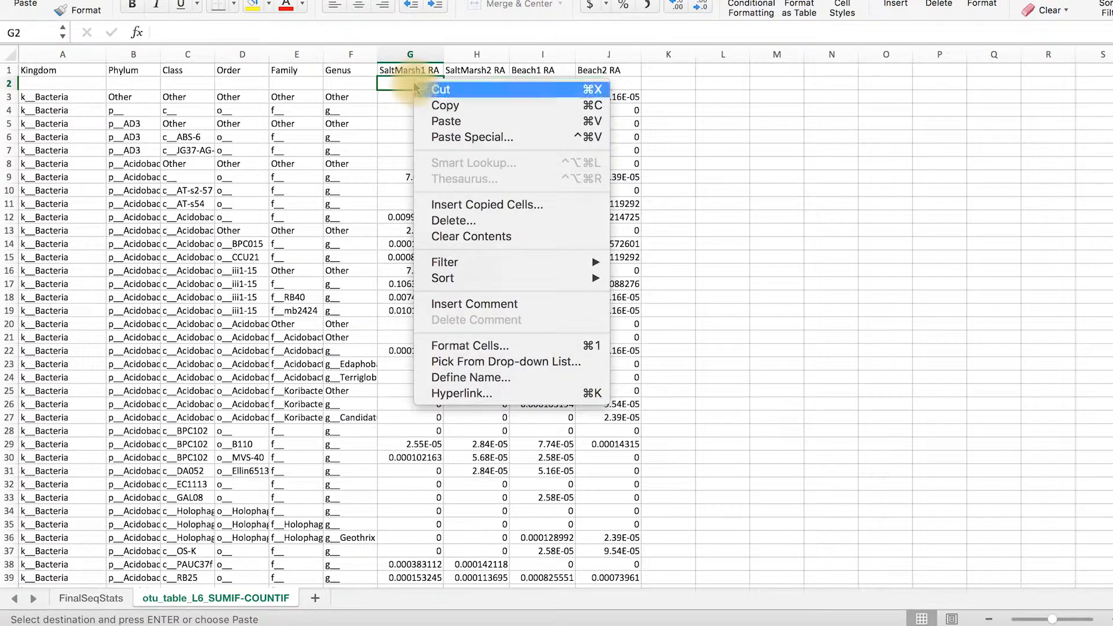
left_click(492, 139)
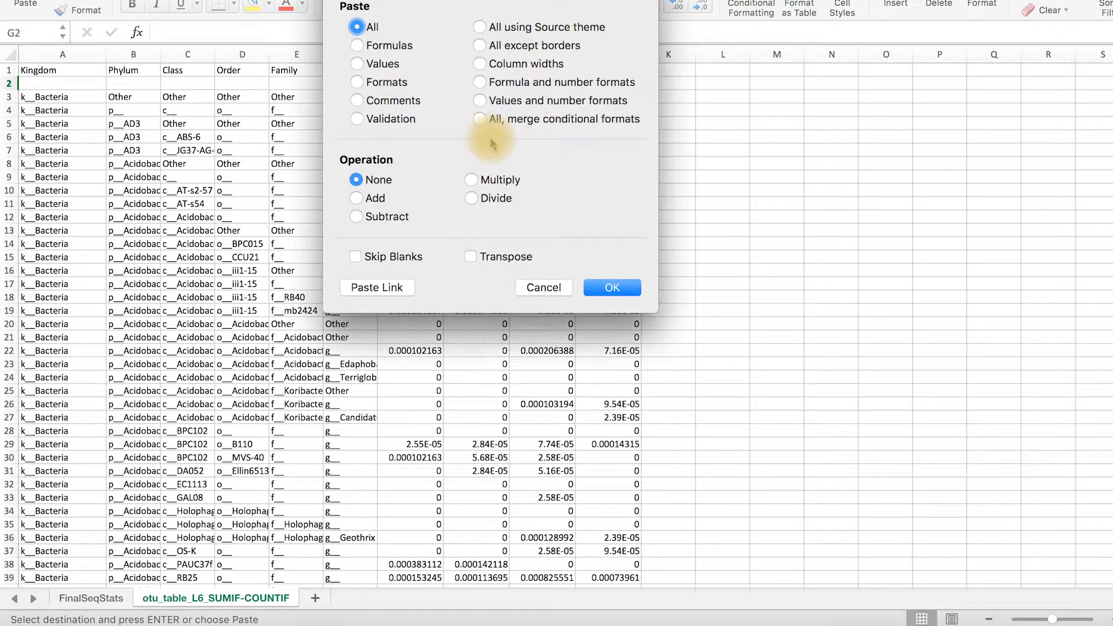
left_click(473, 255)
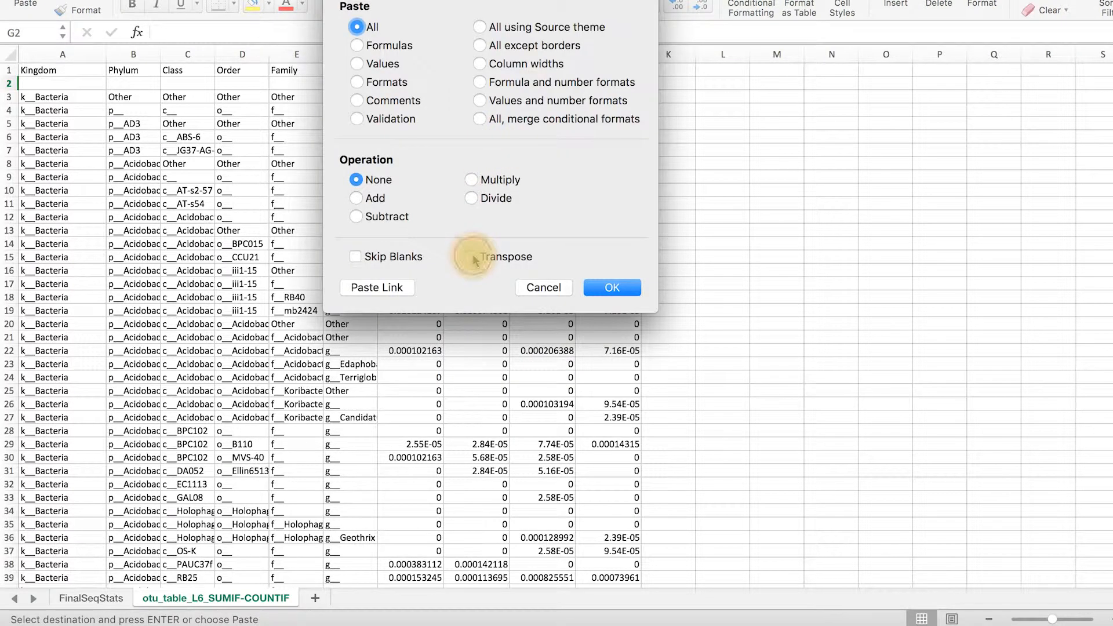
left_click(628, 291)
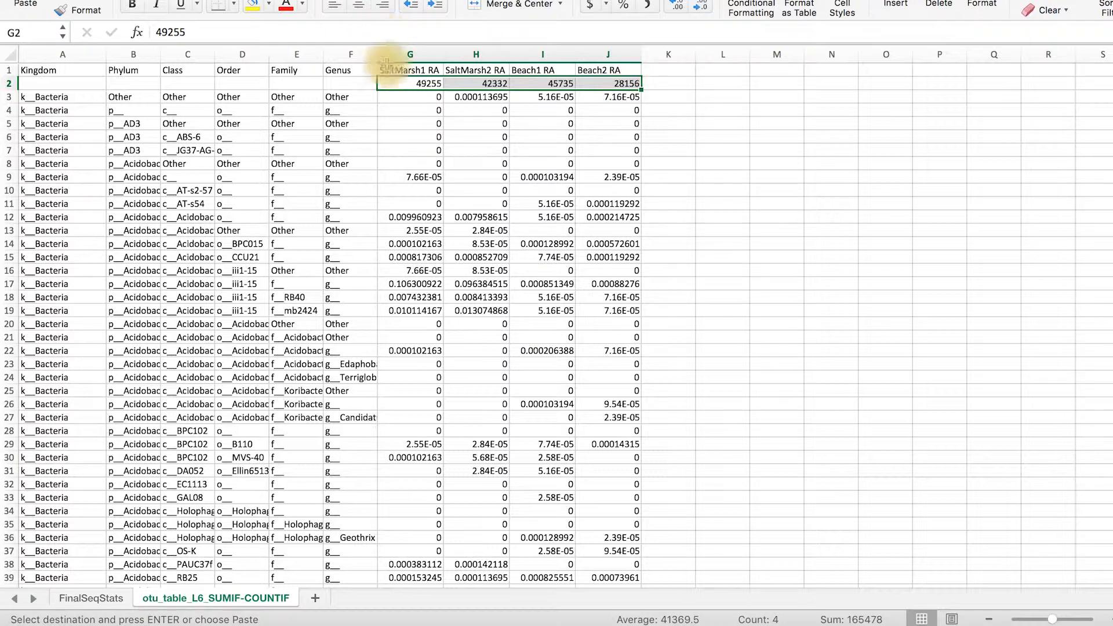
Copy the four RA headers from G1 to J1 into K1 to N1 and widen columns K–N to fit
left_click_drag(406, 70, 618, 70)
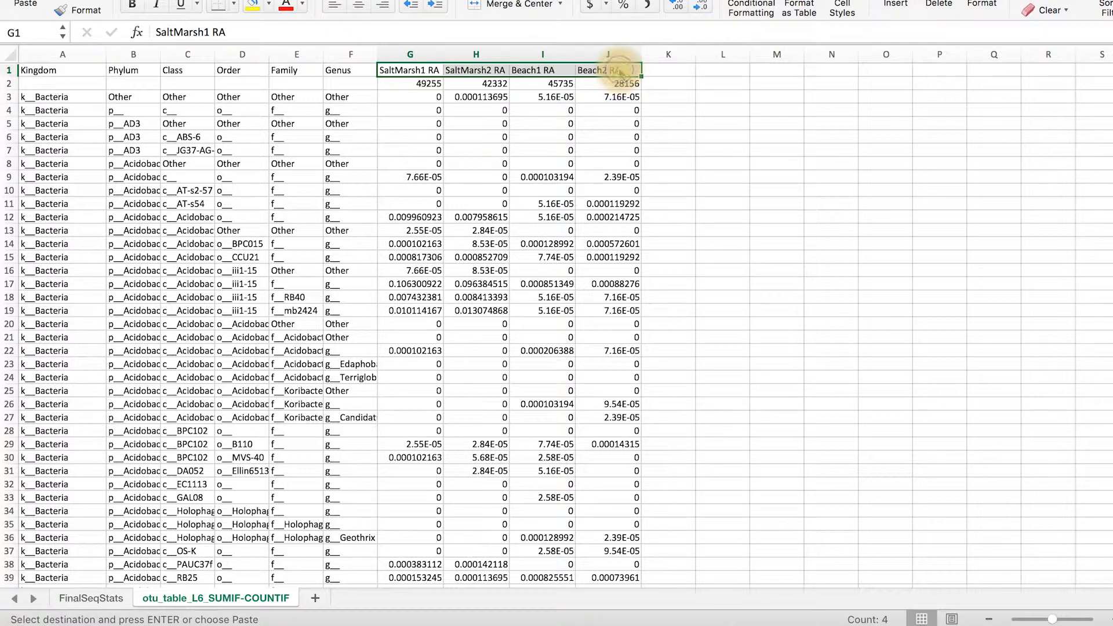
right_click(619, 69)
left_click(670, 92)
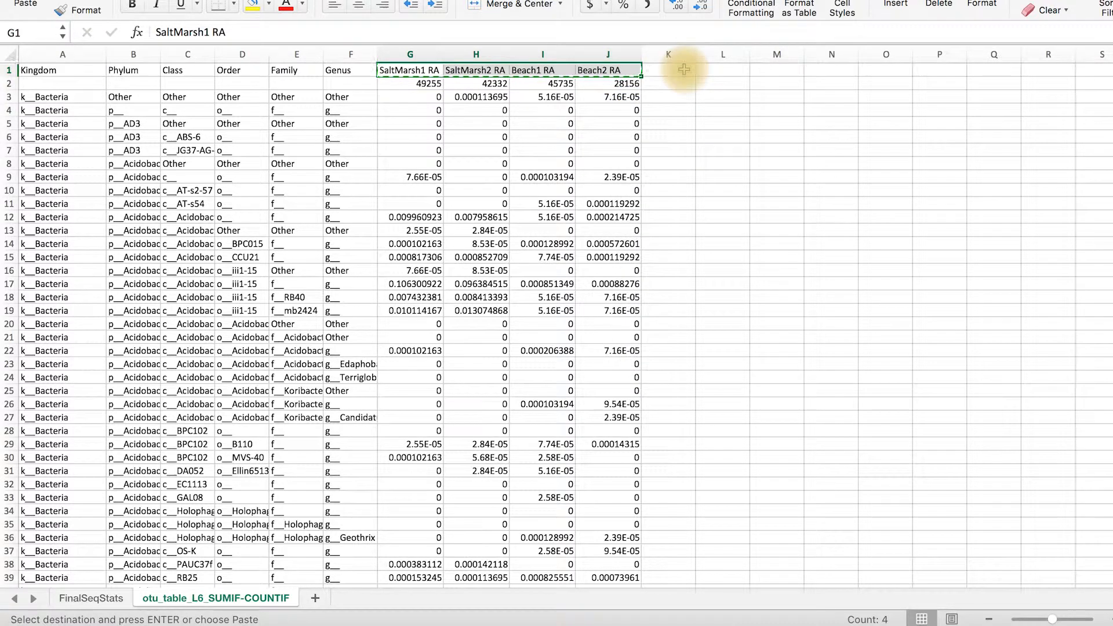
right_click(684, 69)
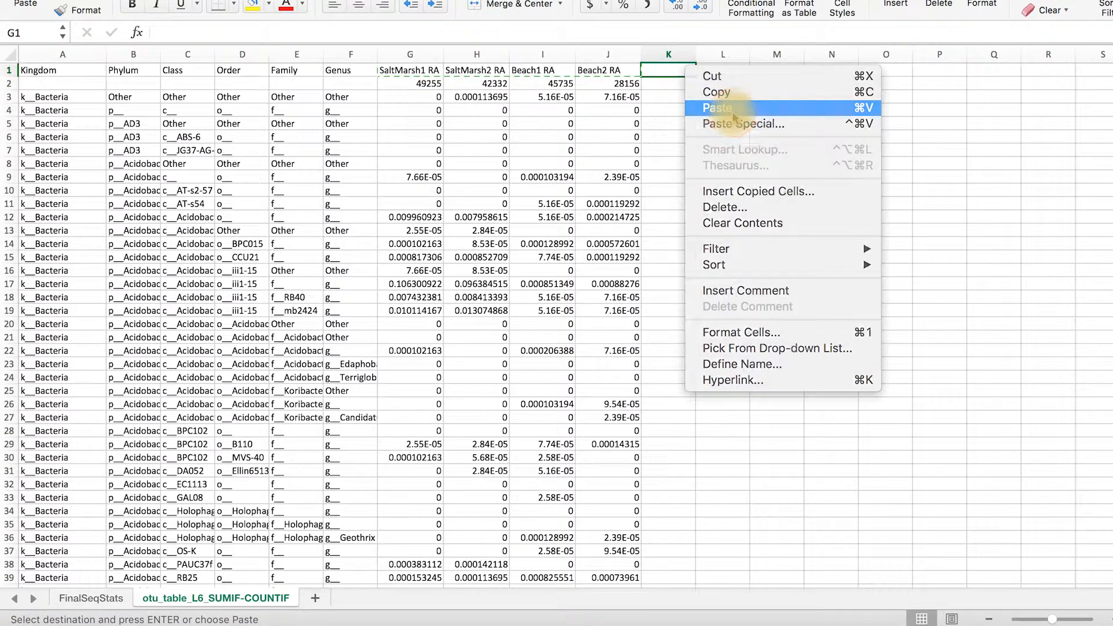
left_click(733, 115)
left_click_drag(676, 52, 892, 54)
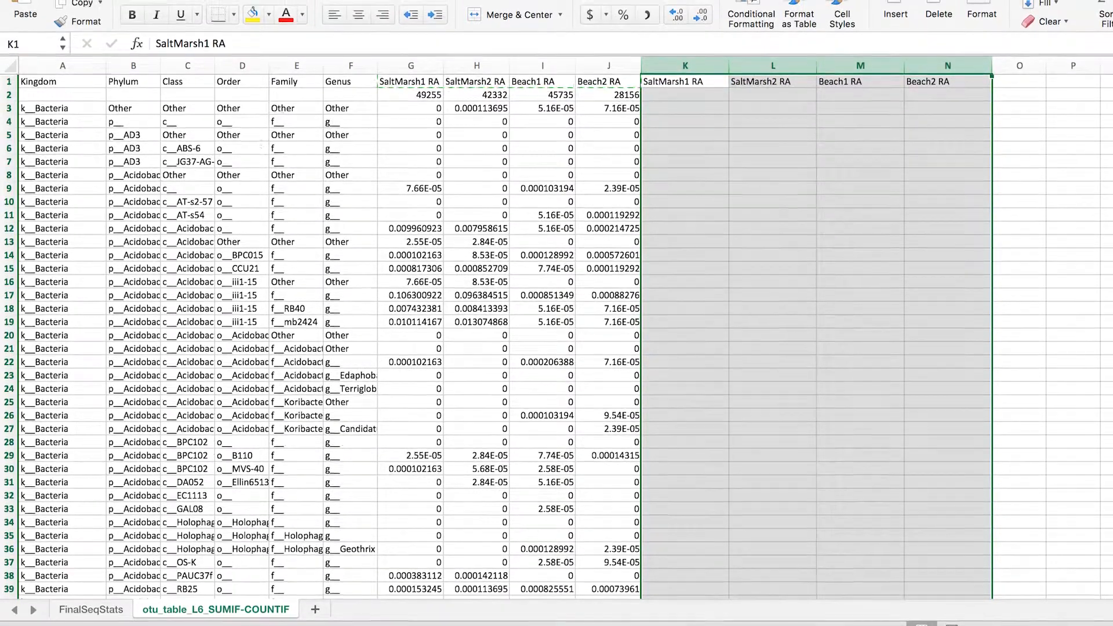
Replace all occurrences of "RA" with "#Seq" in columns K–N
left_click(126, 0)
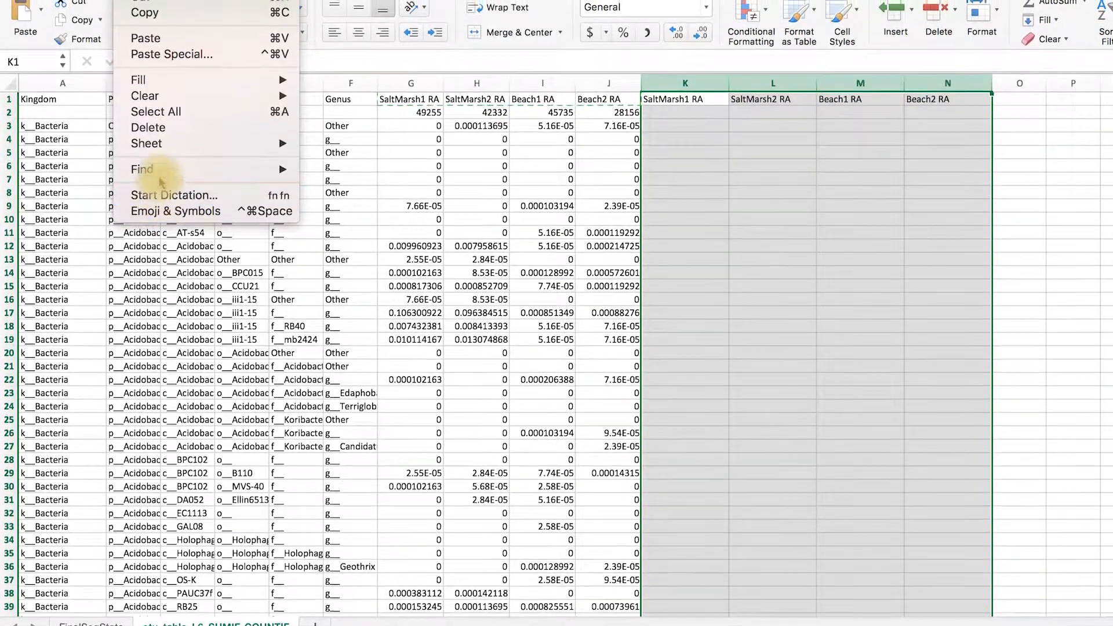
mouse_move(157, 156)
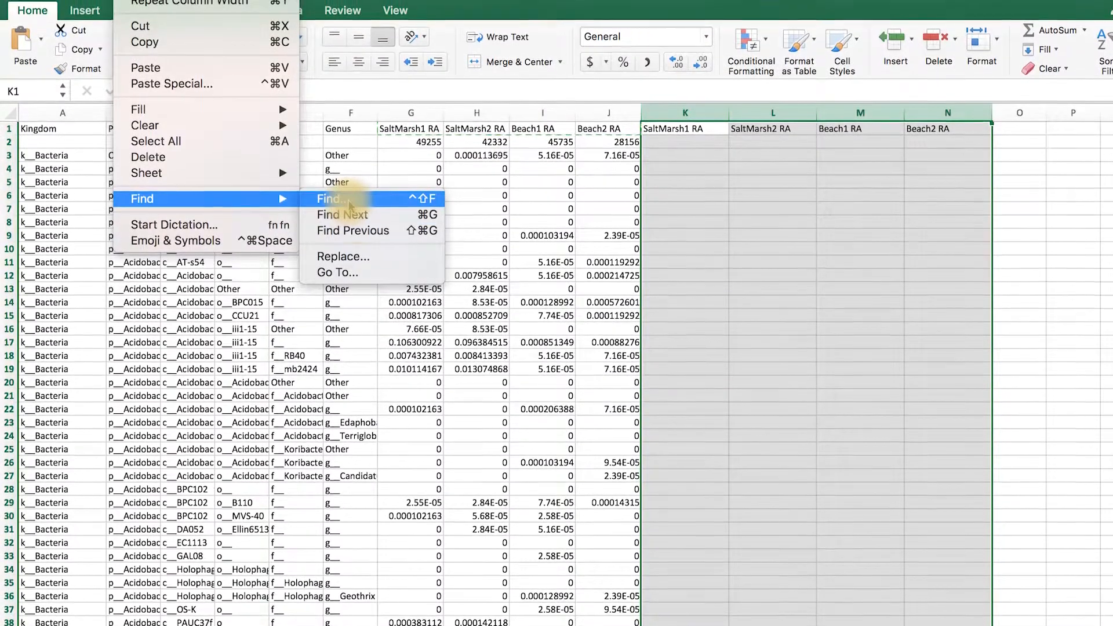
left_click(336, 256)
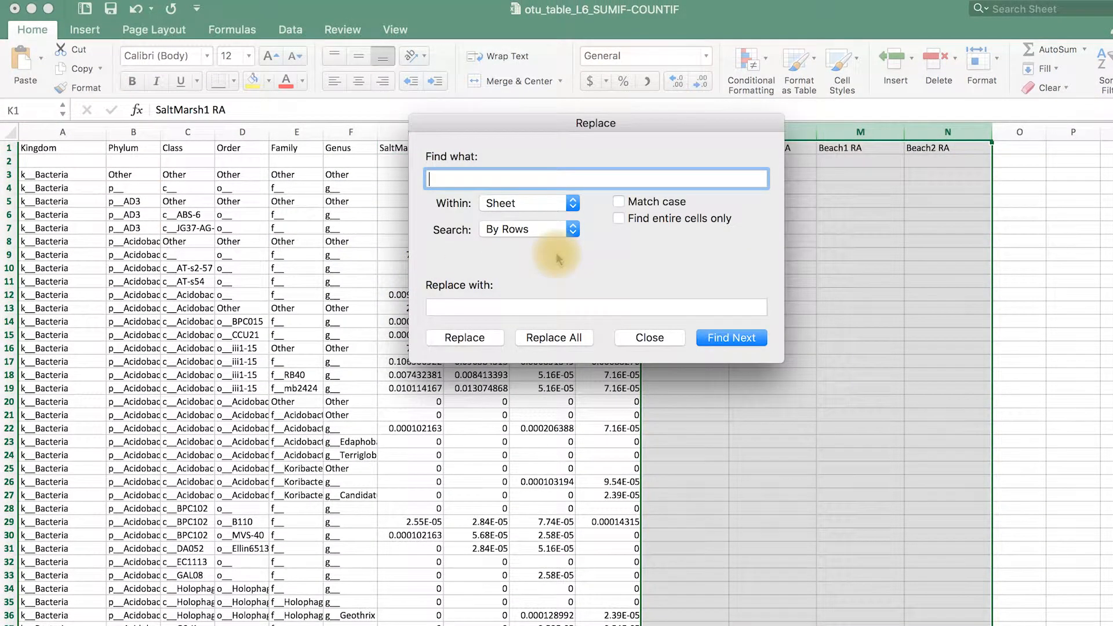
type("RA")
left_click(509, 305)
type("#")
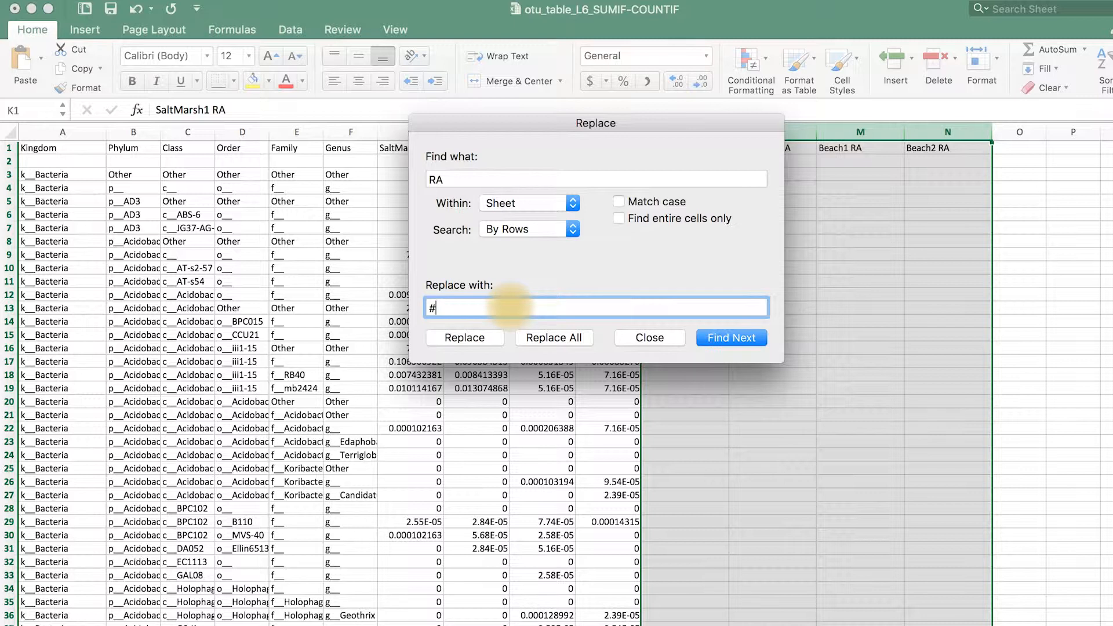
type("Seq")
left_click(579, 339)
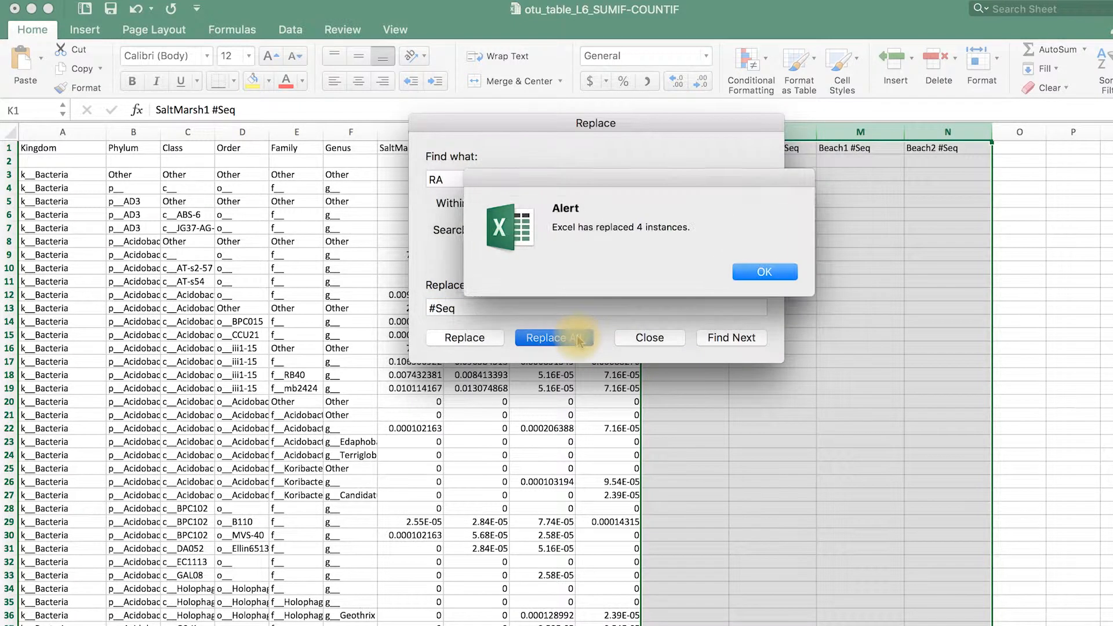
left_click(780, 275)
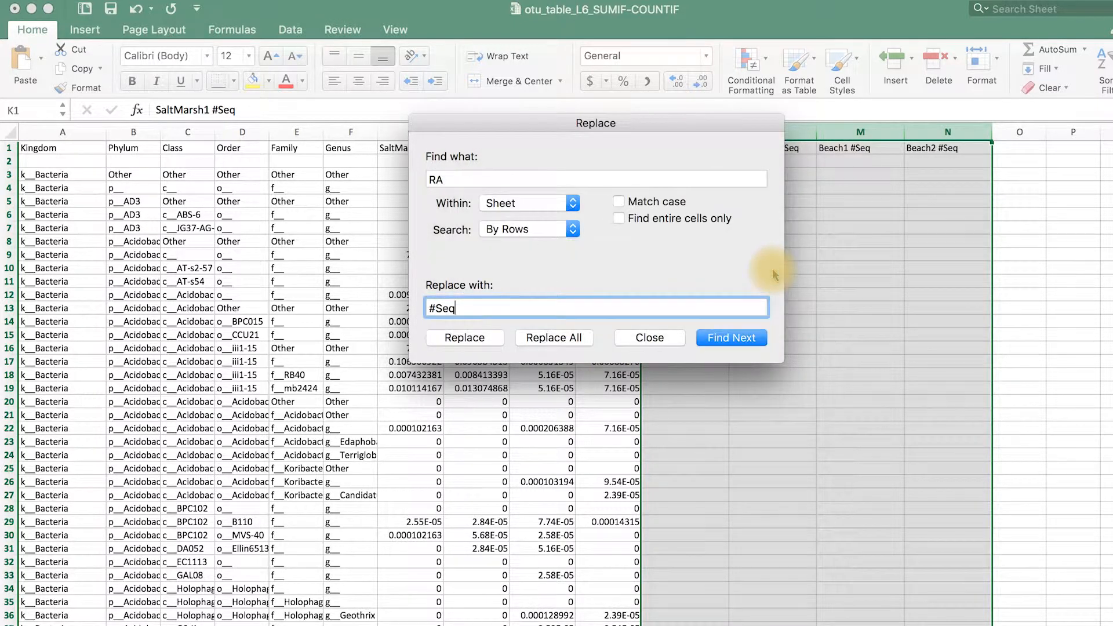
left_click(670, 339)
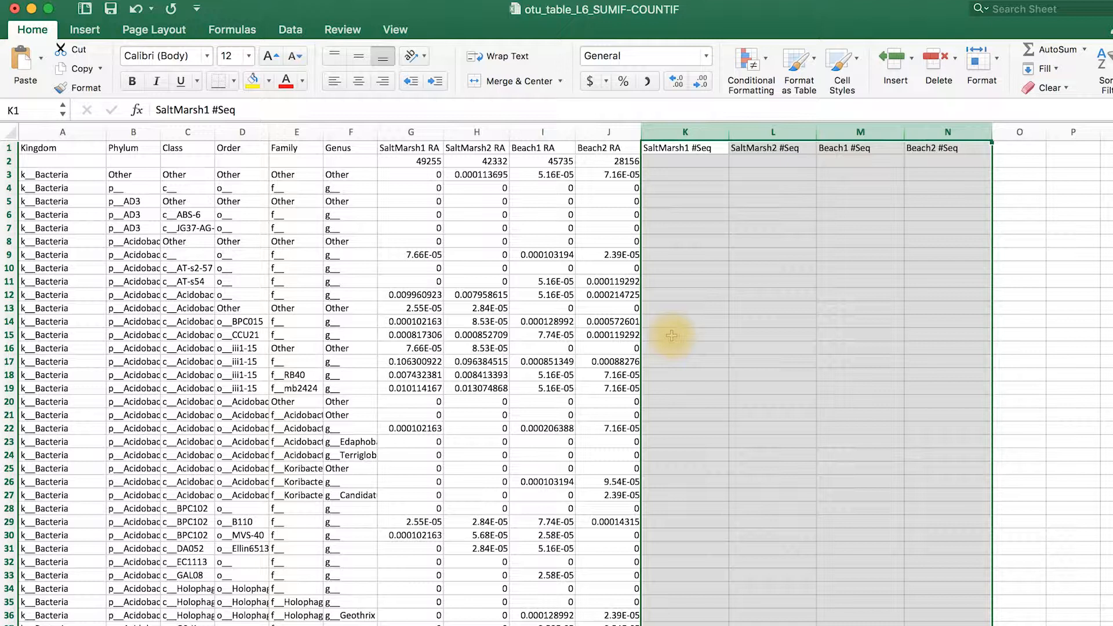
Enter the formula =G3*G$2 in K3 to calculate the SaltMarsh1 sequence count, keeping row 2 fixed
left_click(678, 174)
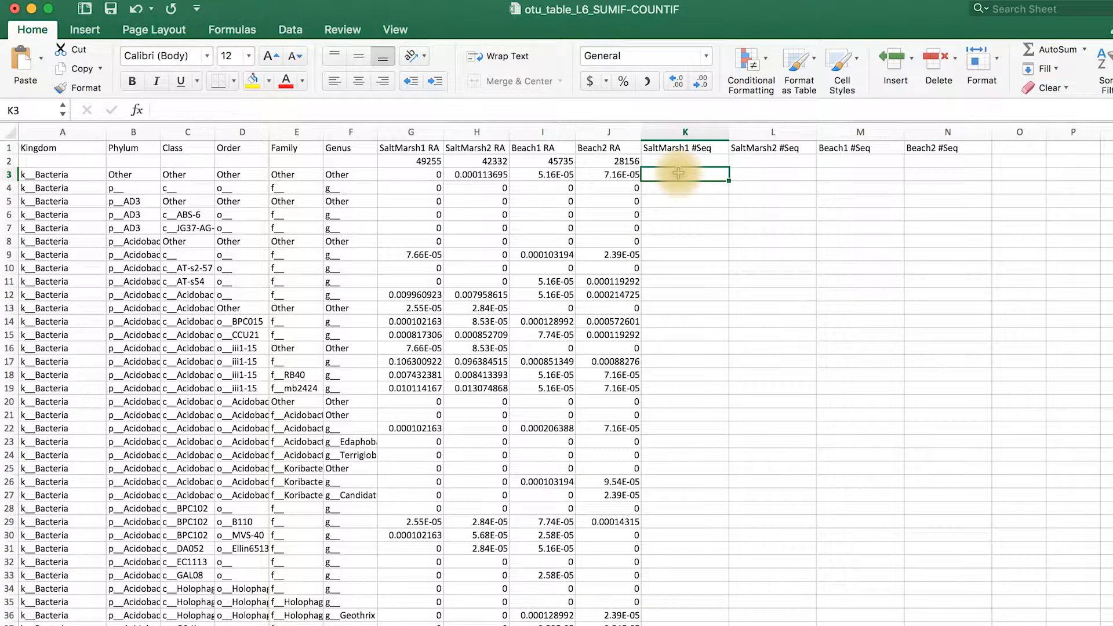
type("=")
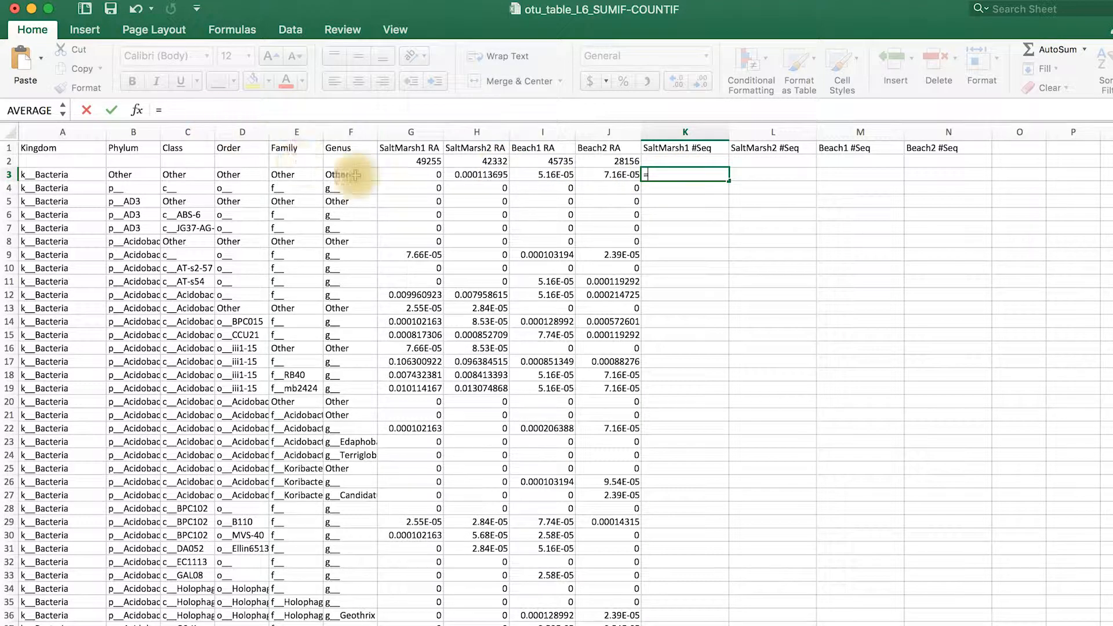
left_click(407, 177)
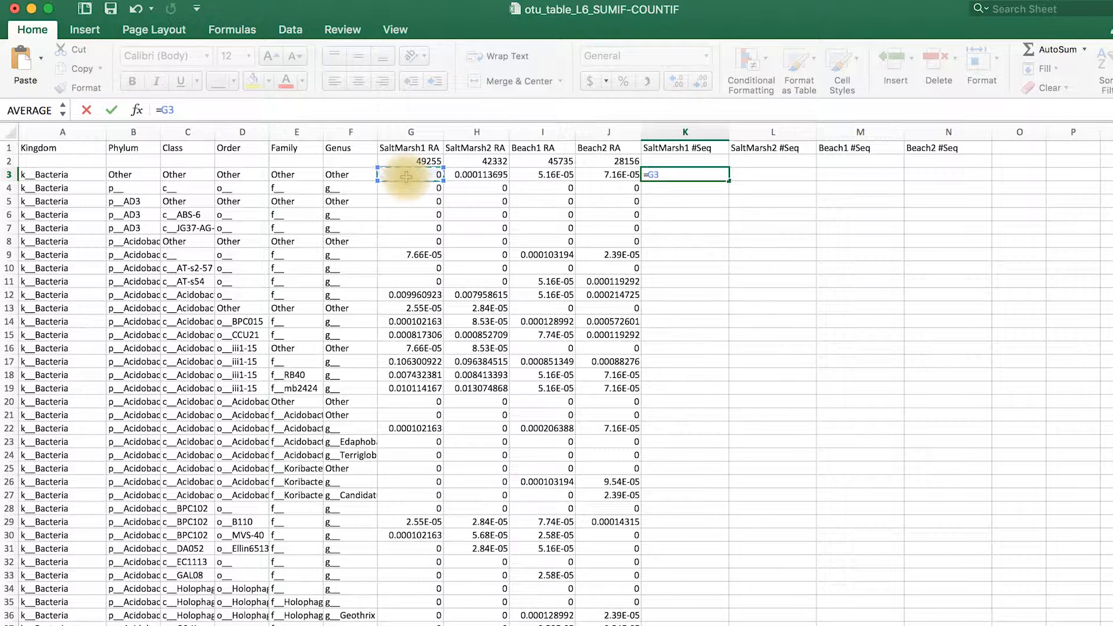
type("*")
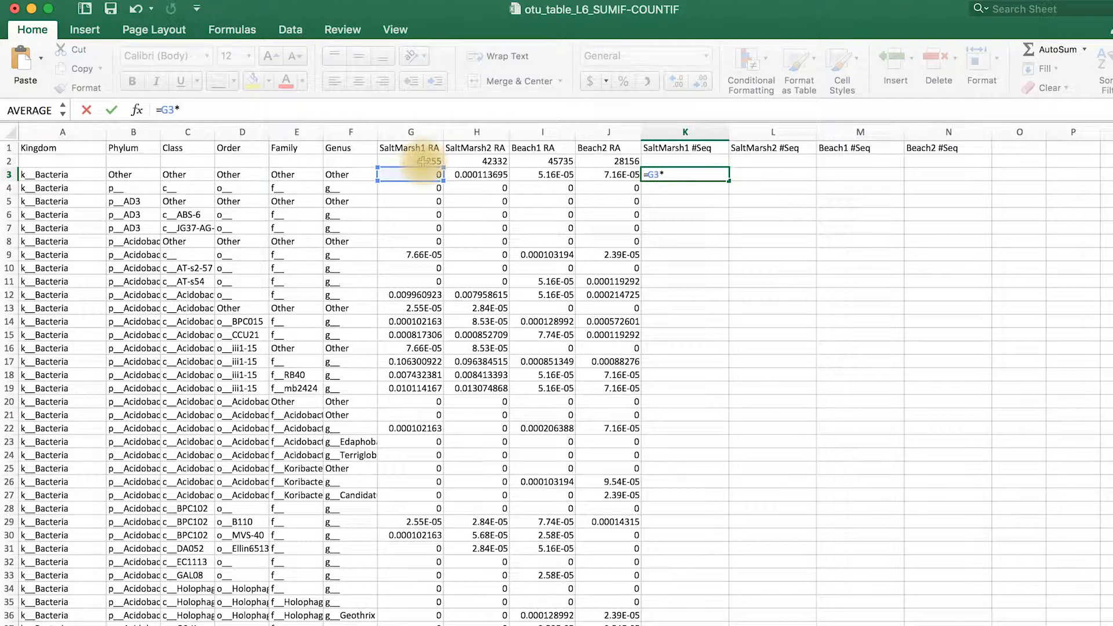
left_click(423, 162)
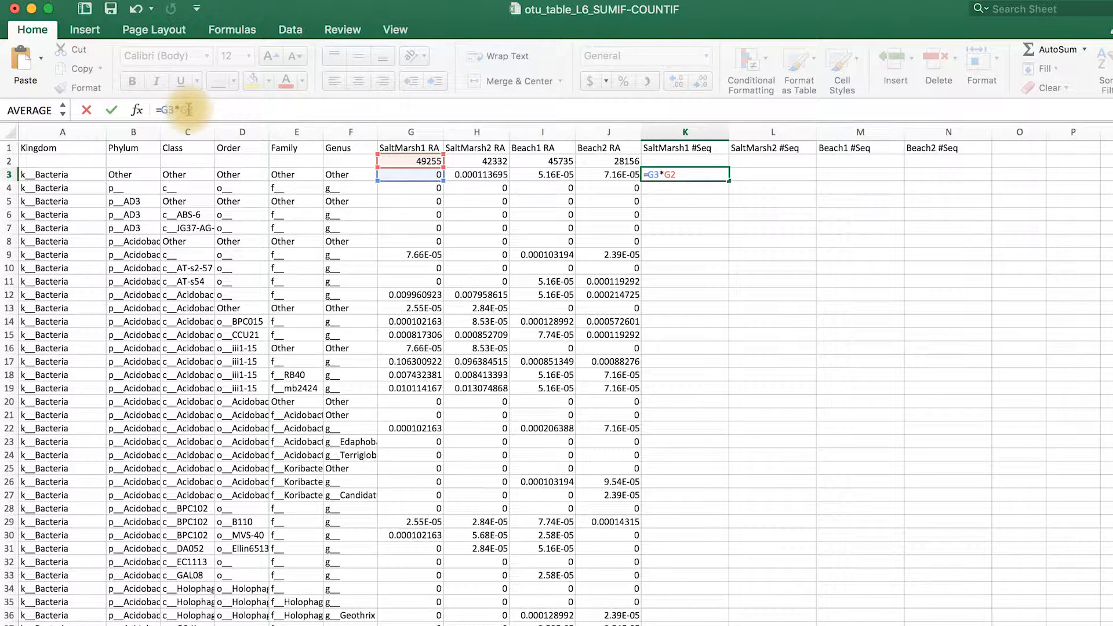
type("$")
key("Return")
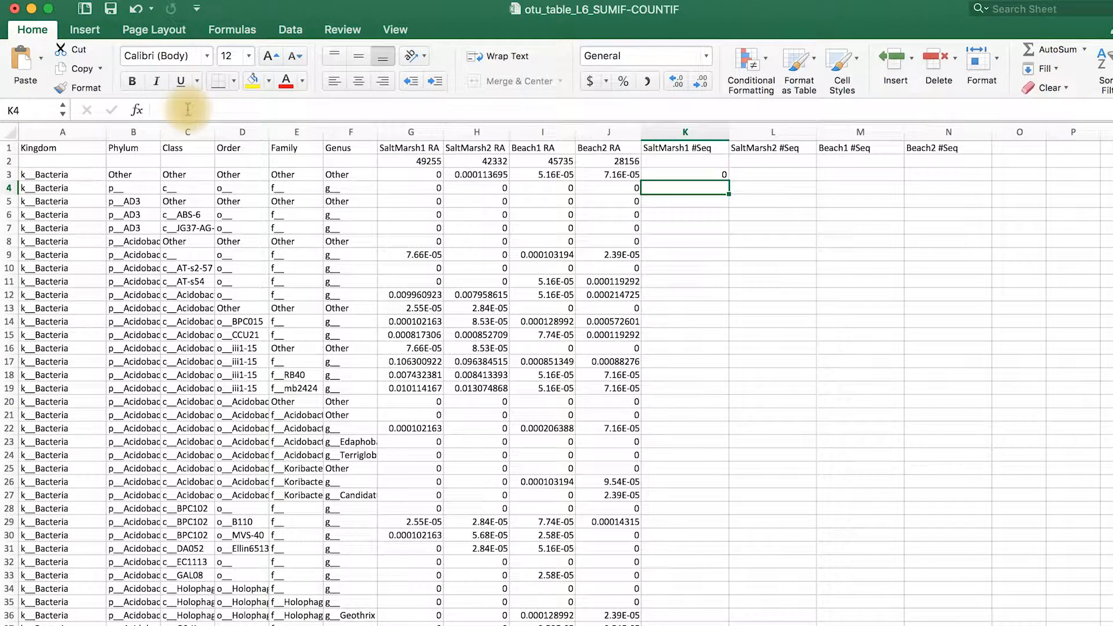
Fill the K3 formula down column K for all table rows and check the copied formulas in K9 and K10
left_click(694, 172)
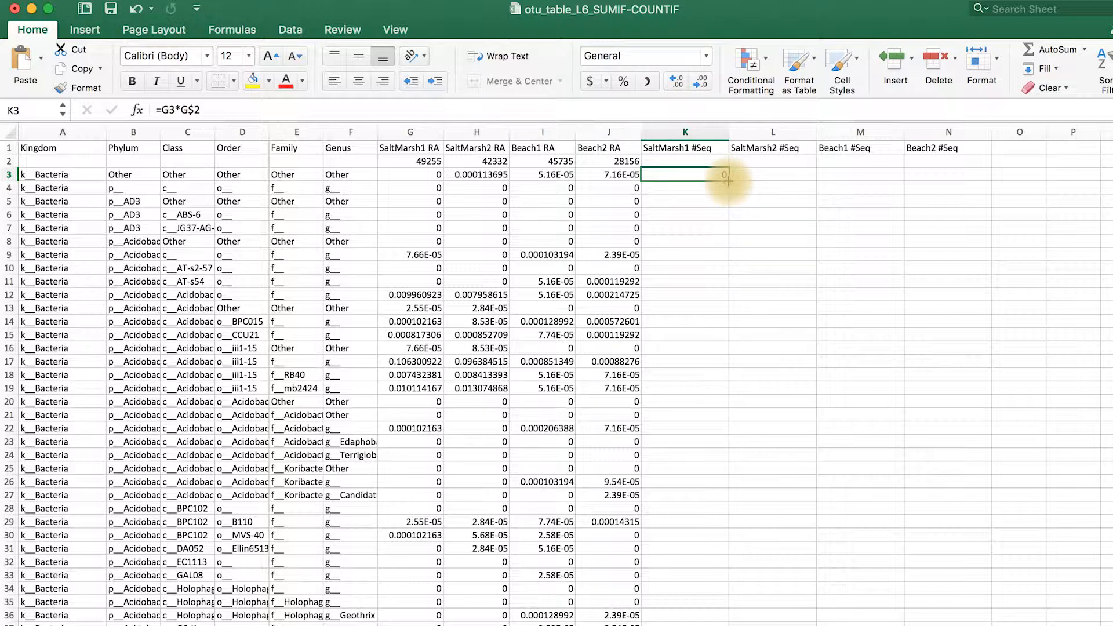
left_click_drag(727, 181, 674, 323)
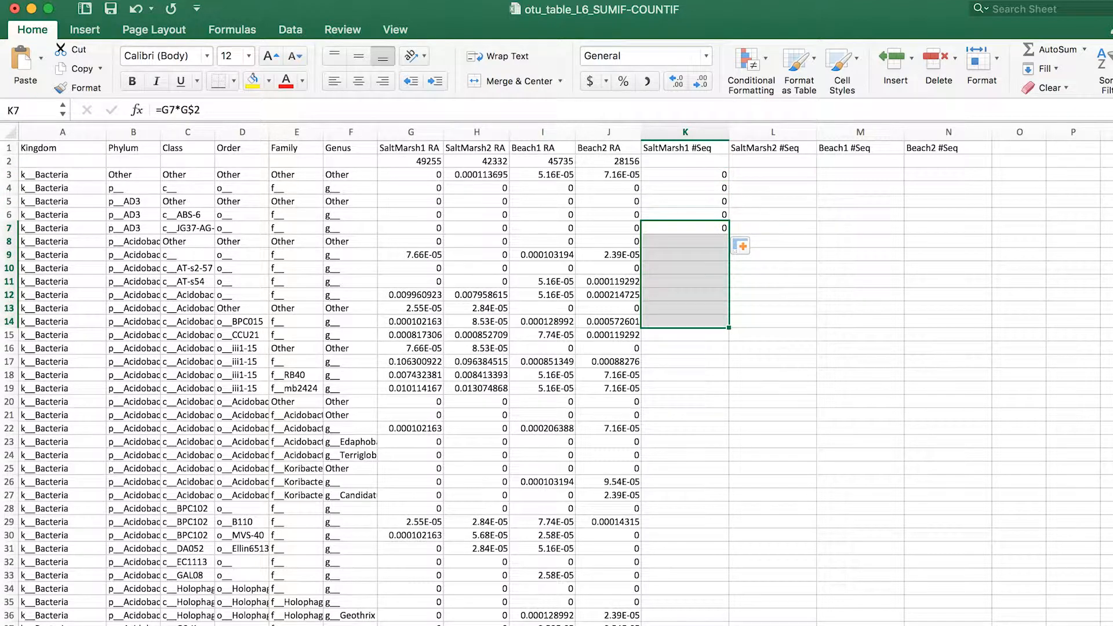
left_click(131, 3)
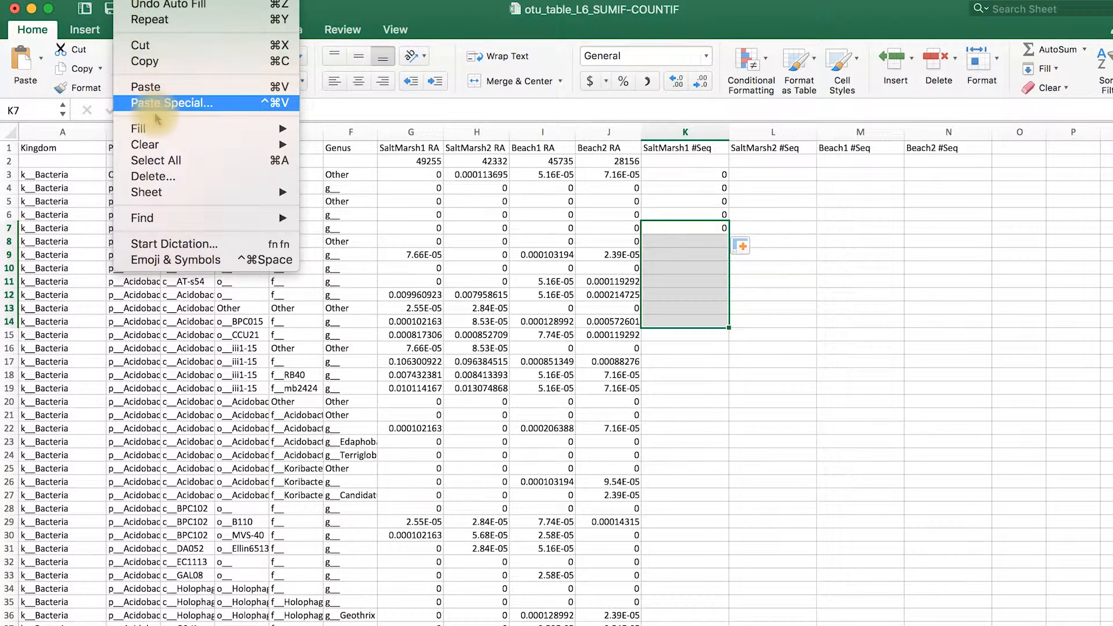
mouse_move(158, 134)
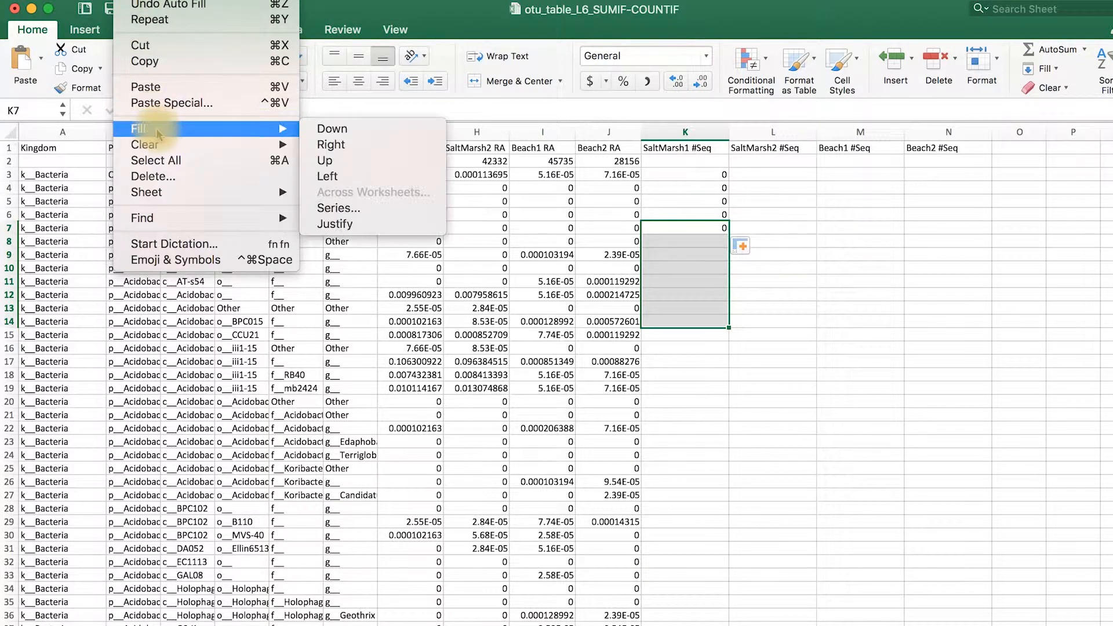
left_click(343, 136)
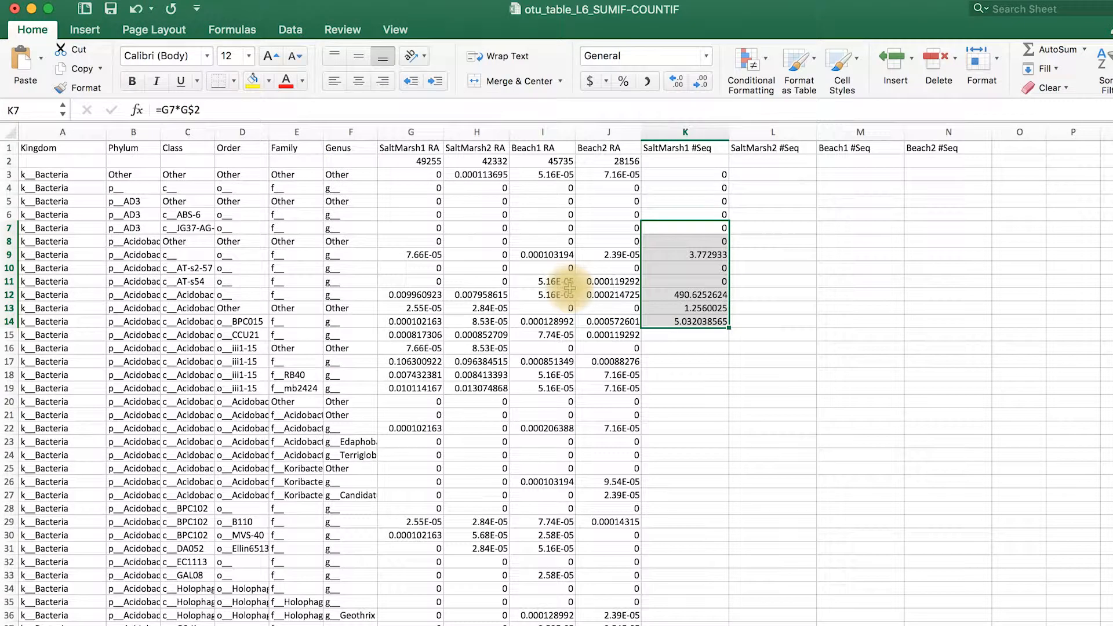
double_click(730, 329)
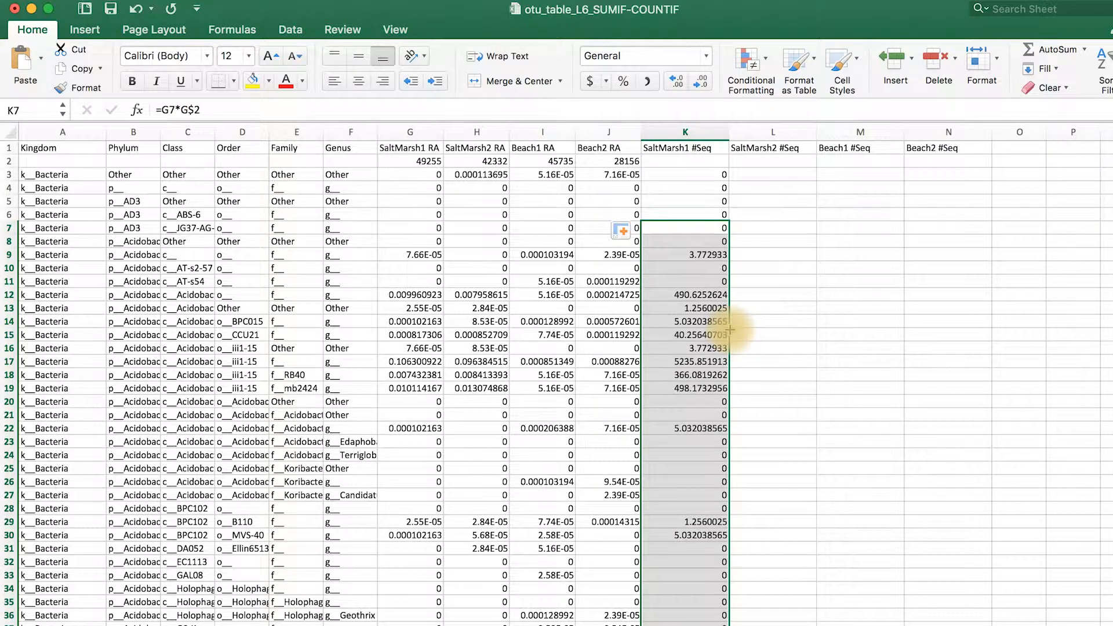
left_click(695, 254)
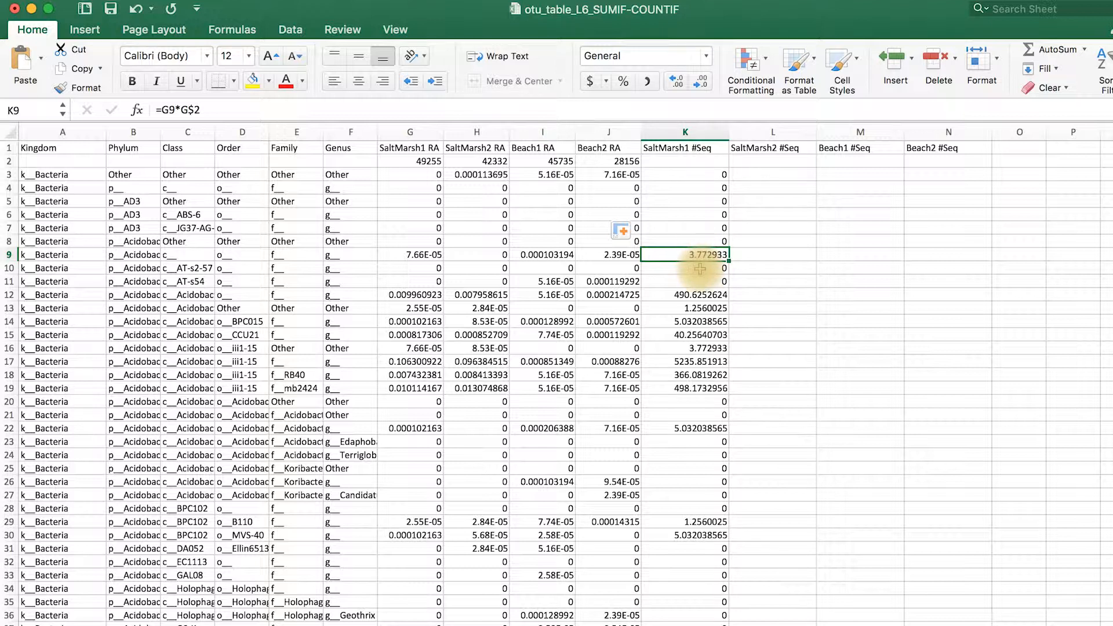
left_click(700, 268)
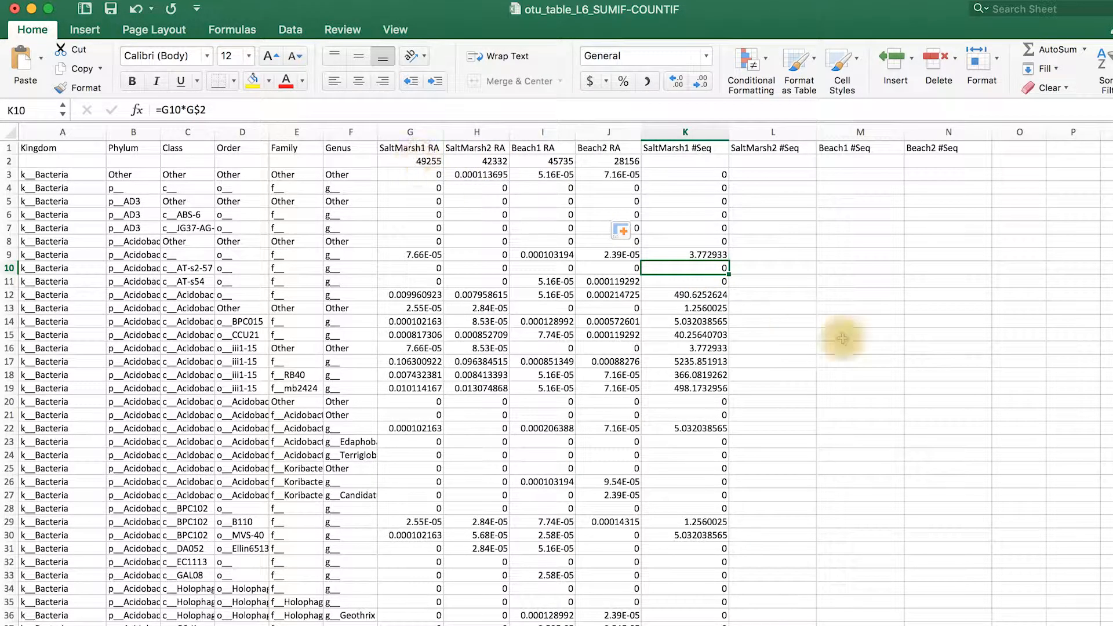
Check the copied sequence-count formulas in K12 to K14
left_click(704, 293)
left_click(714, 307)
left_click(722, 320)
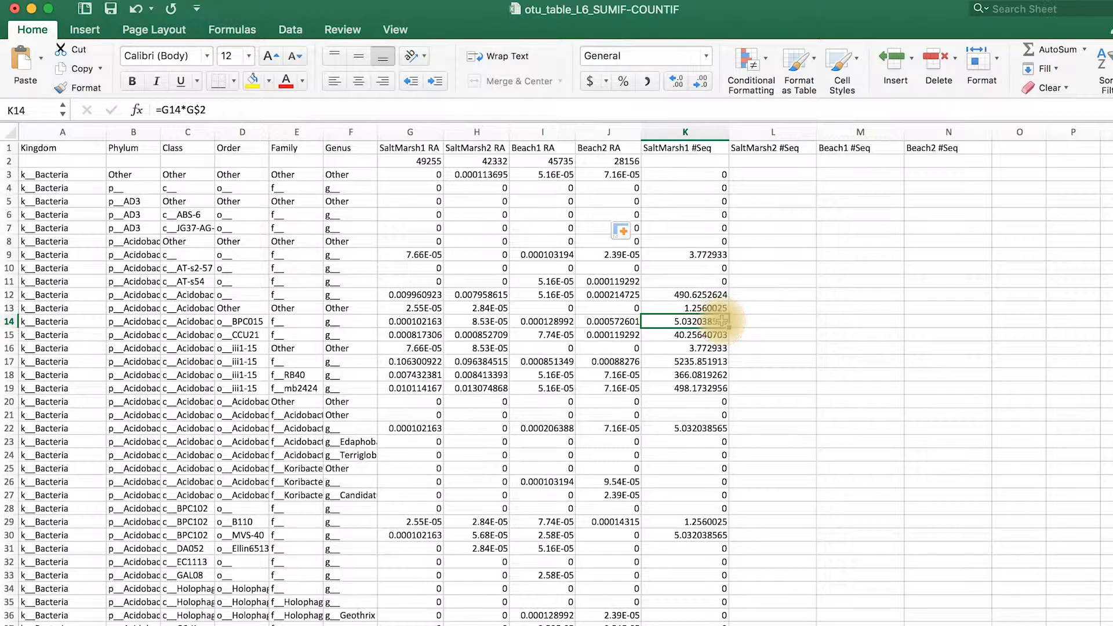
Fill the K3 formula across to N3, and fill L3 to N3 down for all table rows
left_click(688, 174)
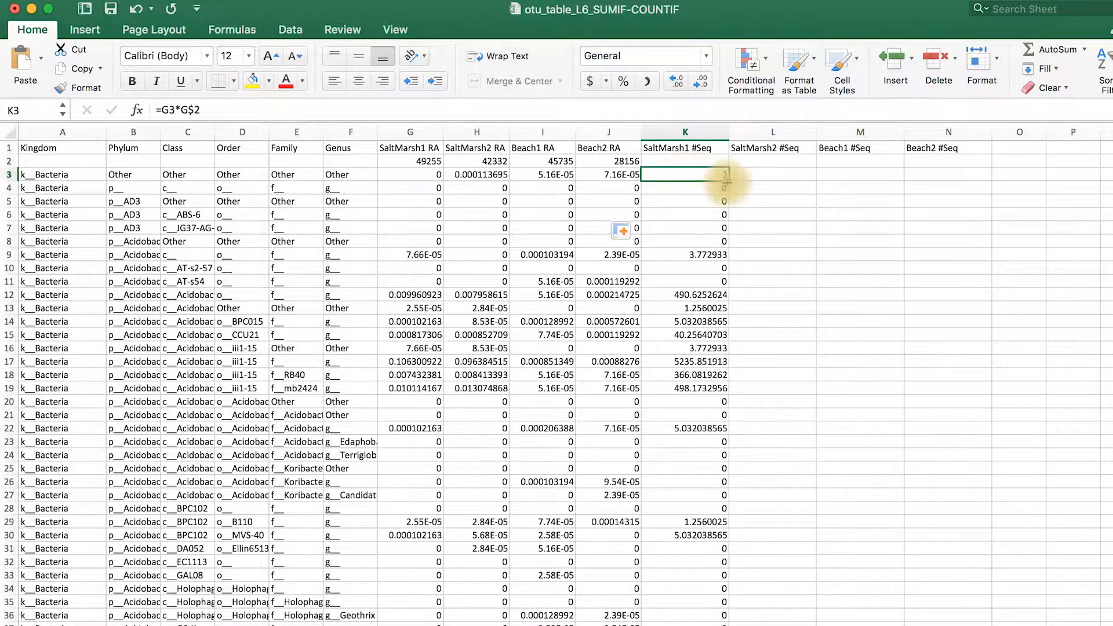
left_click_drag(728, 181, 1000, 180)
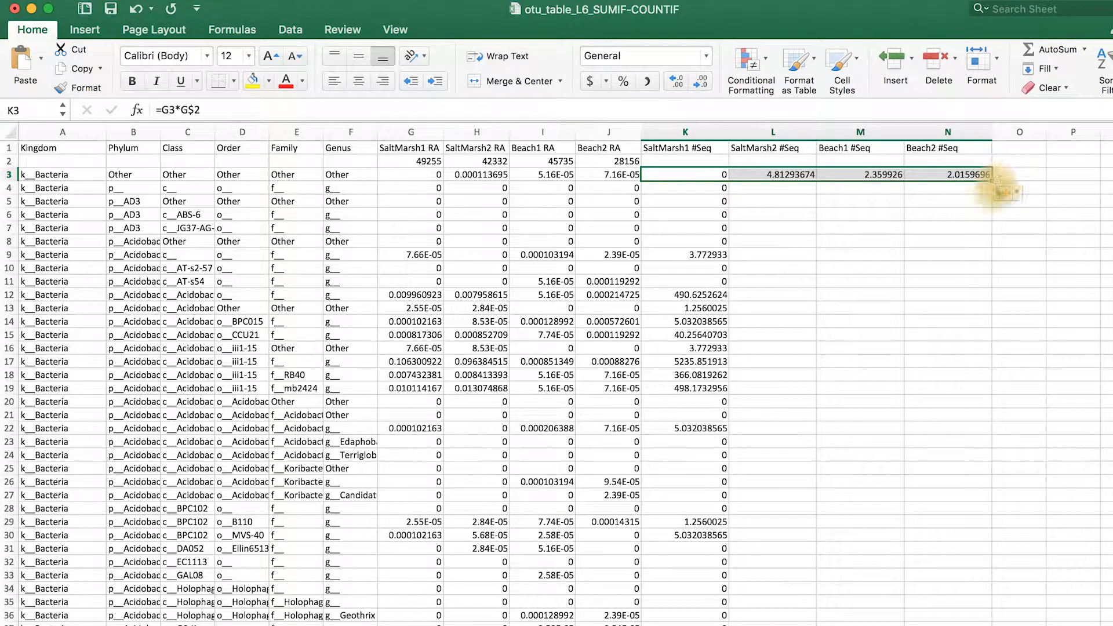
left_click_drag(777, 169, 956, 179)
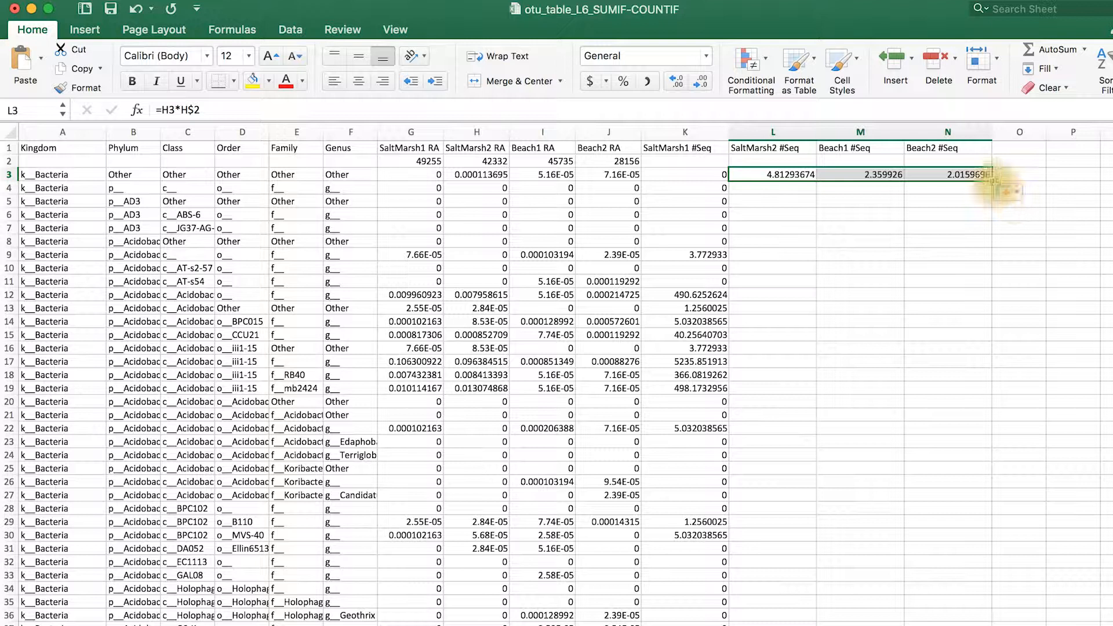
double_click(991, 181)
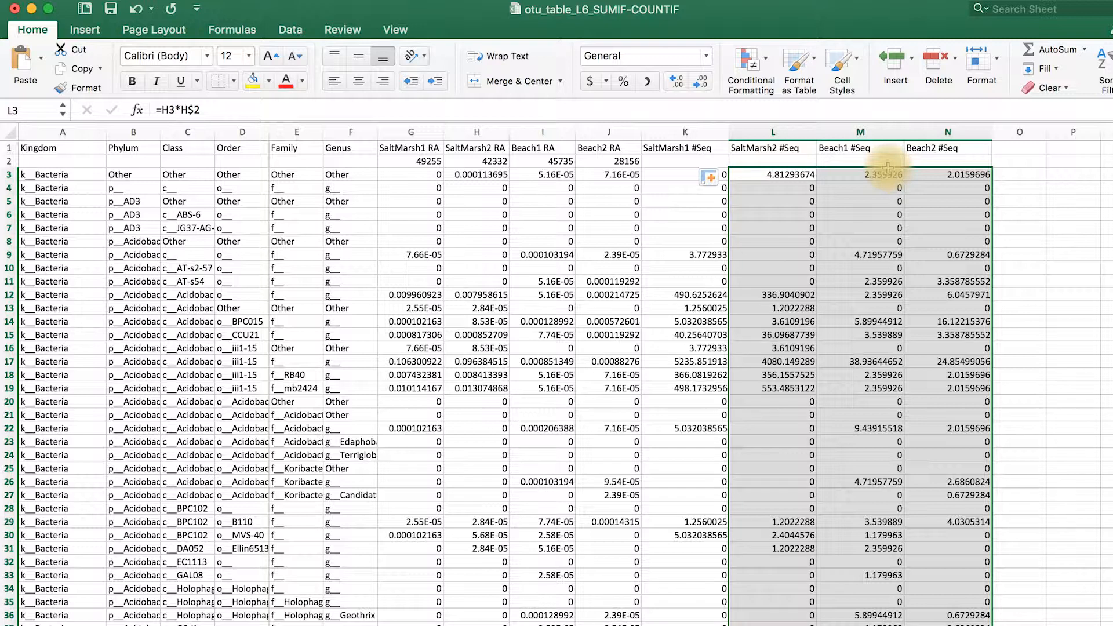
Enter the formula =SUM(L3:L1277) in L2 to total the SaltMarsh2 sequence counts
left_click(784, 160)
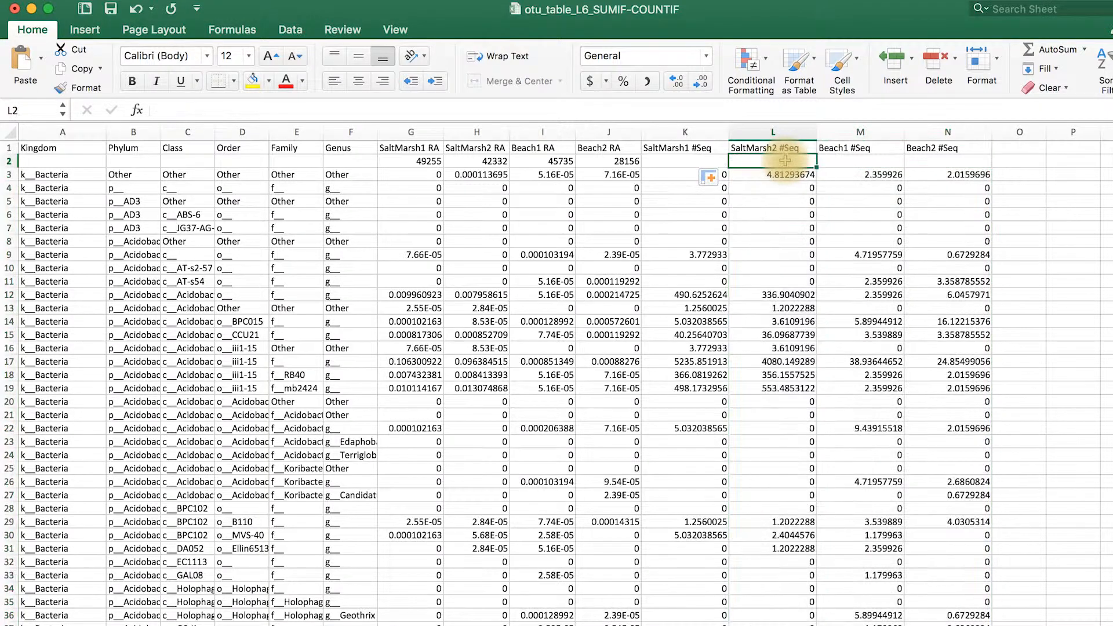
type("=")
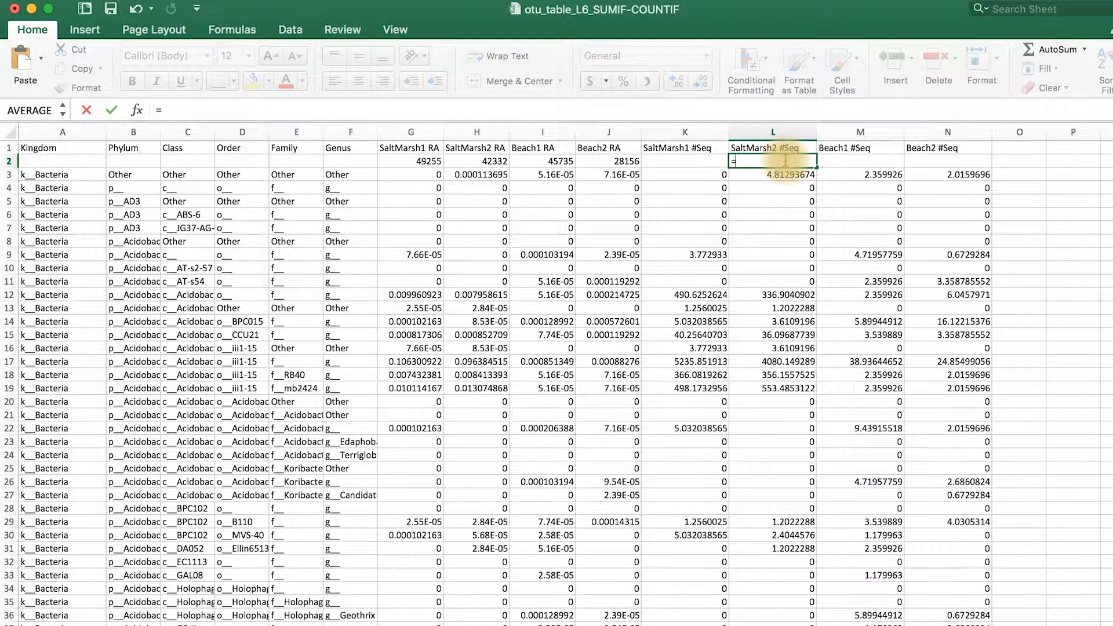
type("su")
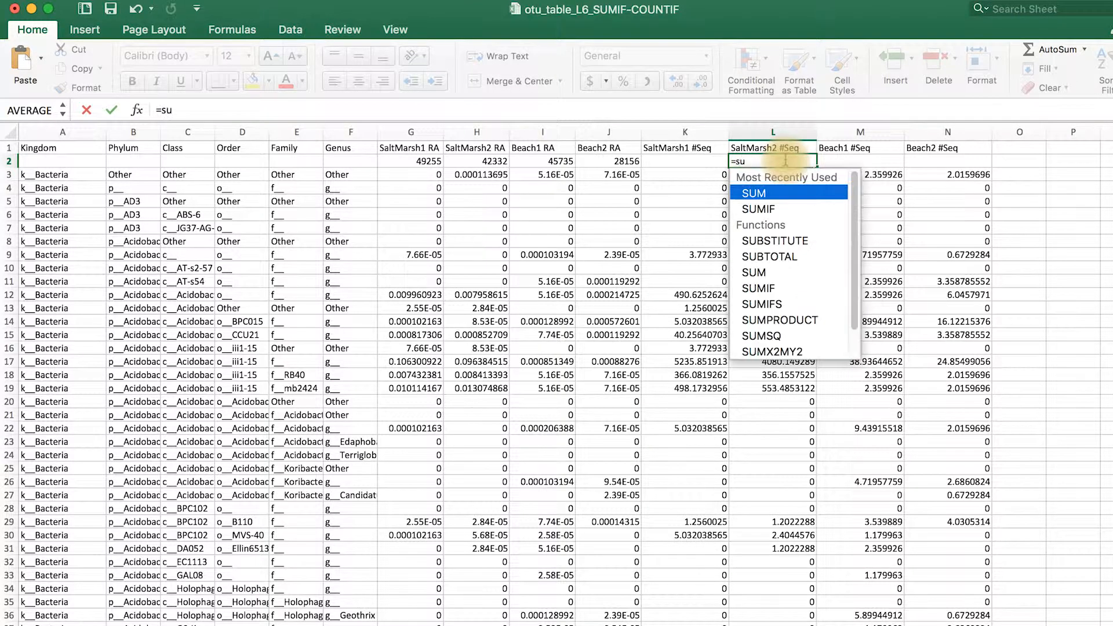
type("m")
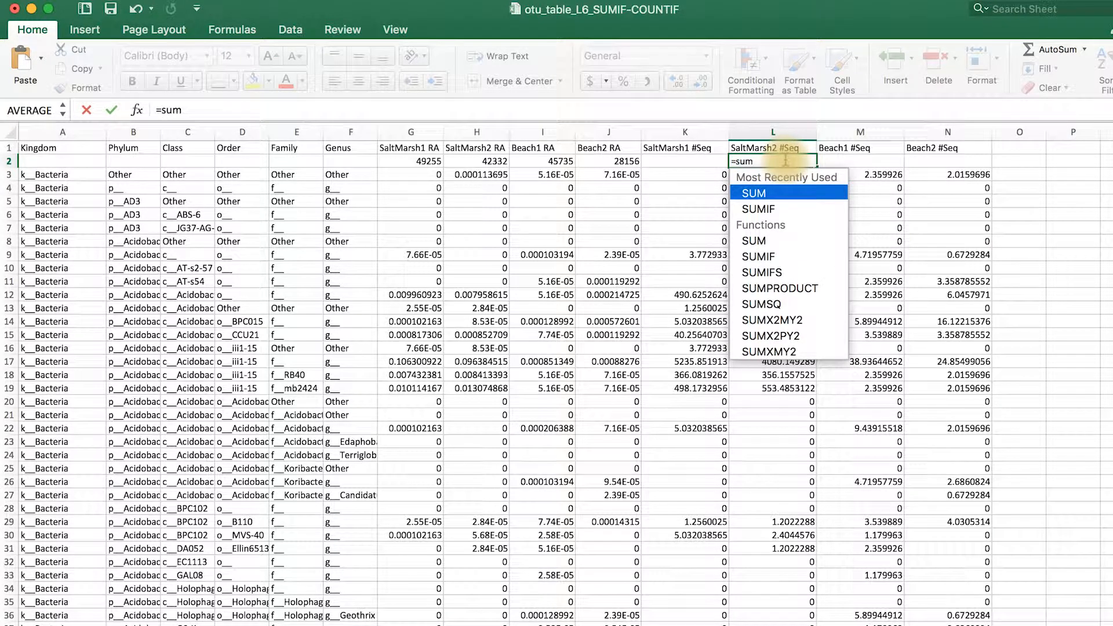
double_click(746, 194)
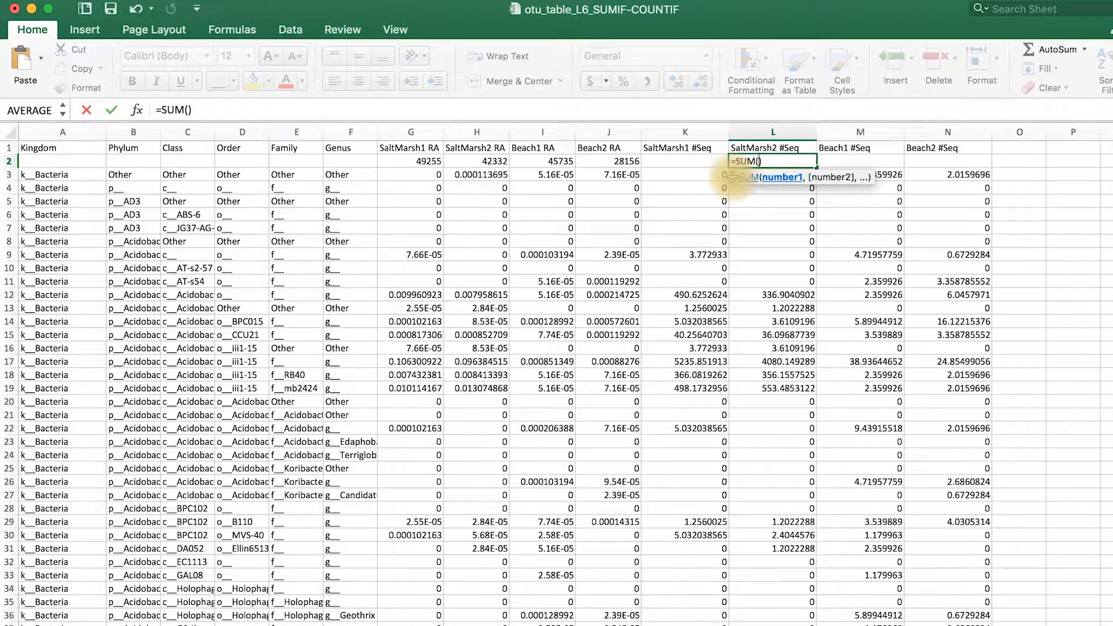
left_click_drag(736, 176, 753, 285)
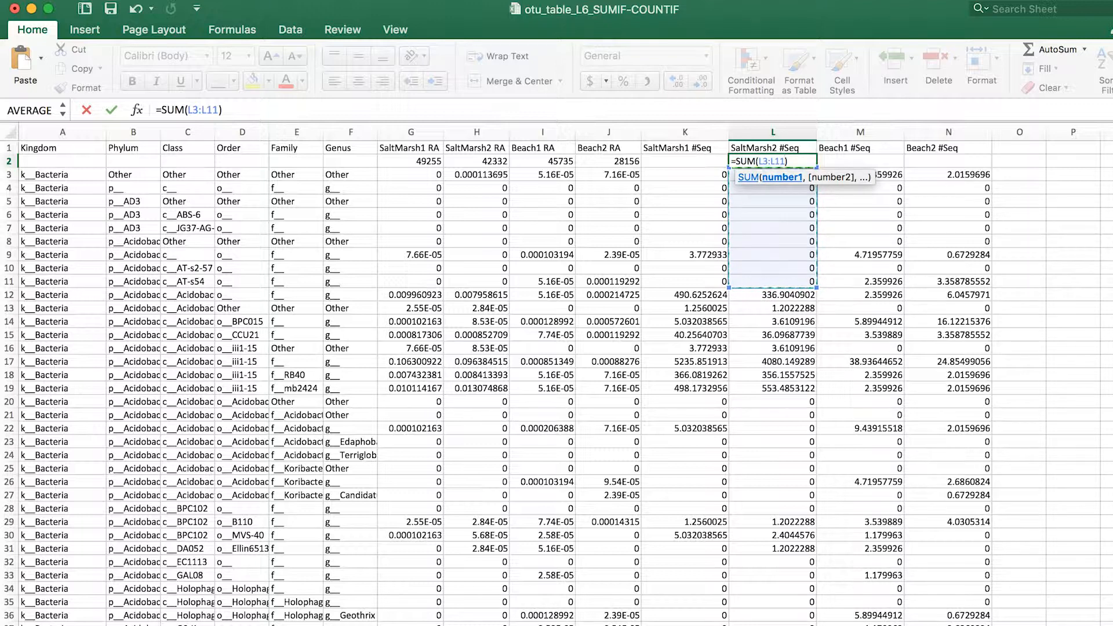
scroll(496, 377, "down", 20)
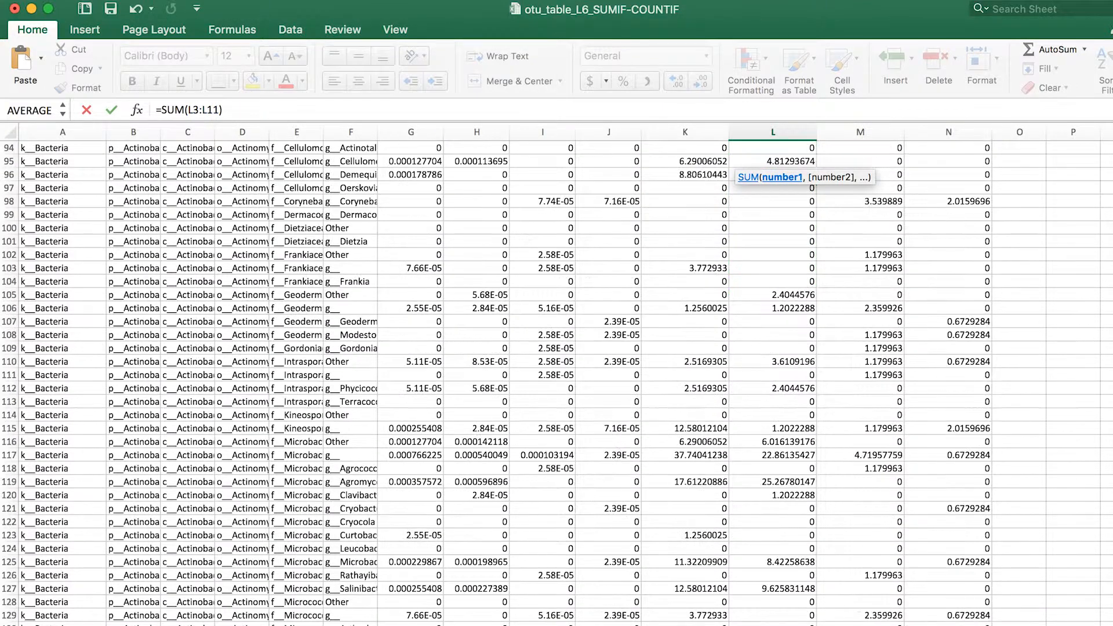
scroll(495, 377, "down", 20)
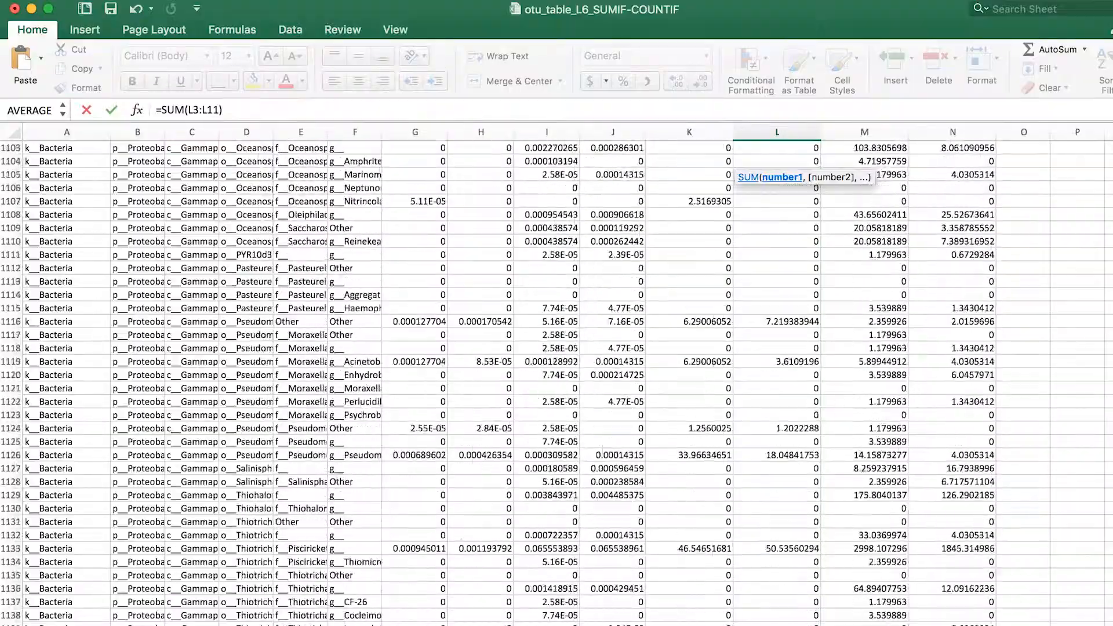
scroll(556, 347, "down", 20)
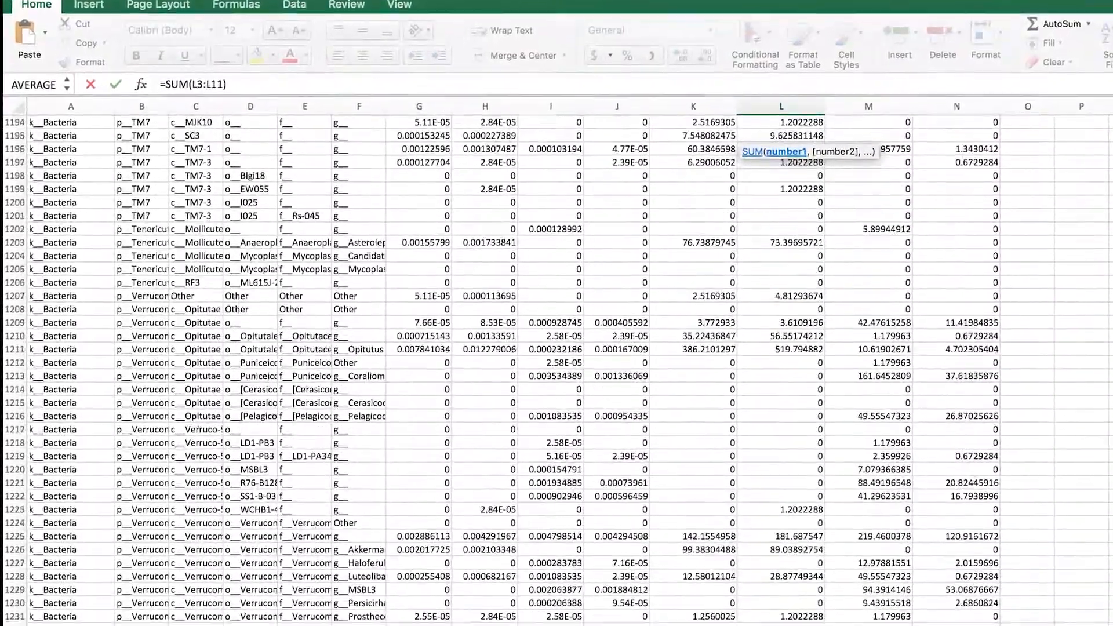
scroll(556, 347, "down", 9)
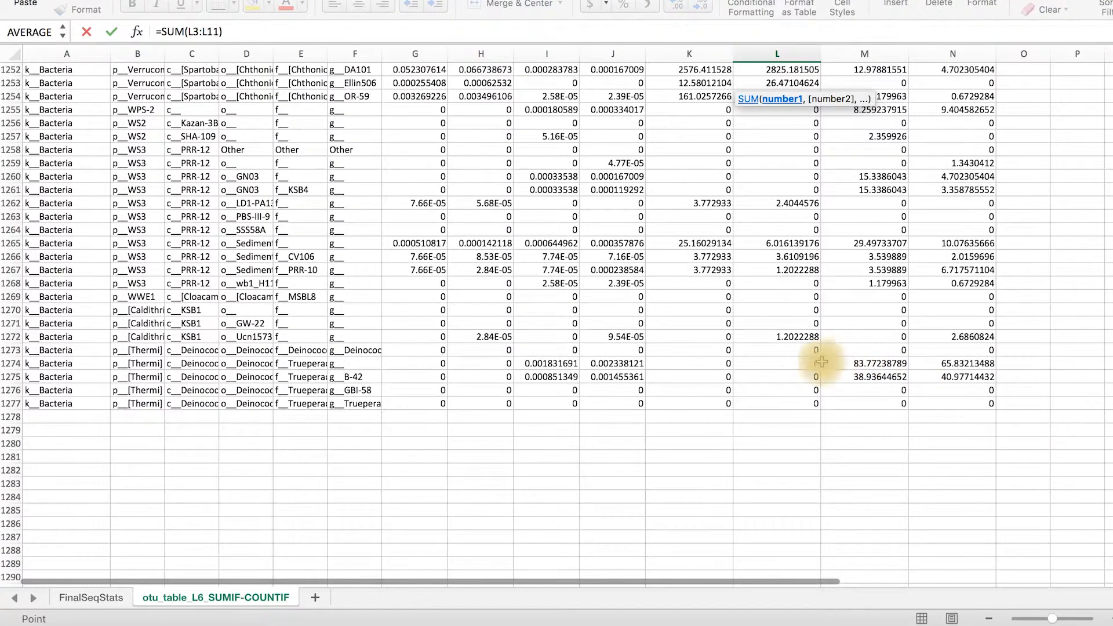
left_click(792, 404, "shift")
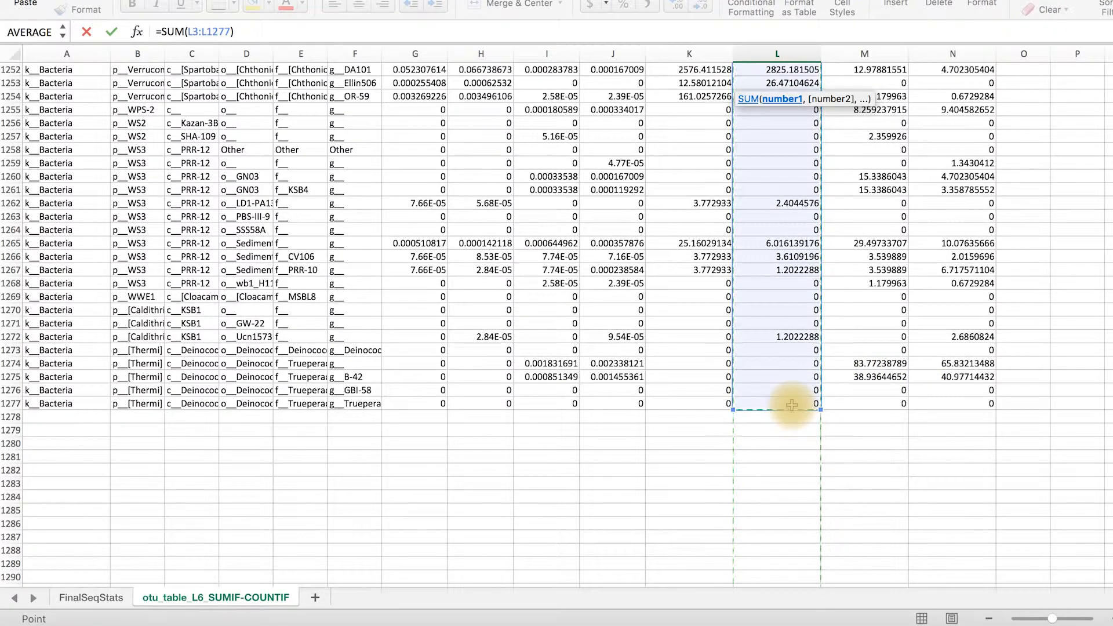
scroll(791, 404, "down", 1)
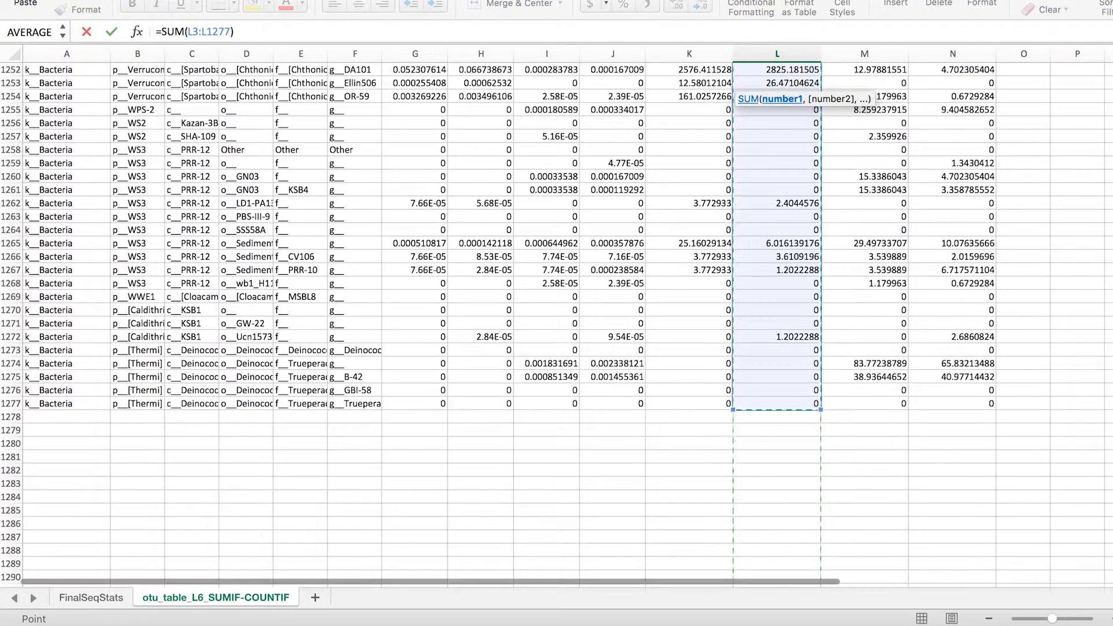
scroll(792, 405, "up", 20)
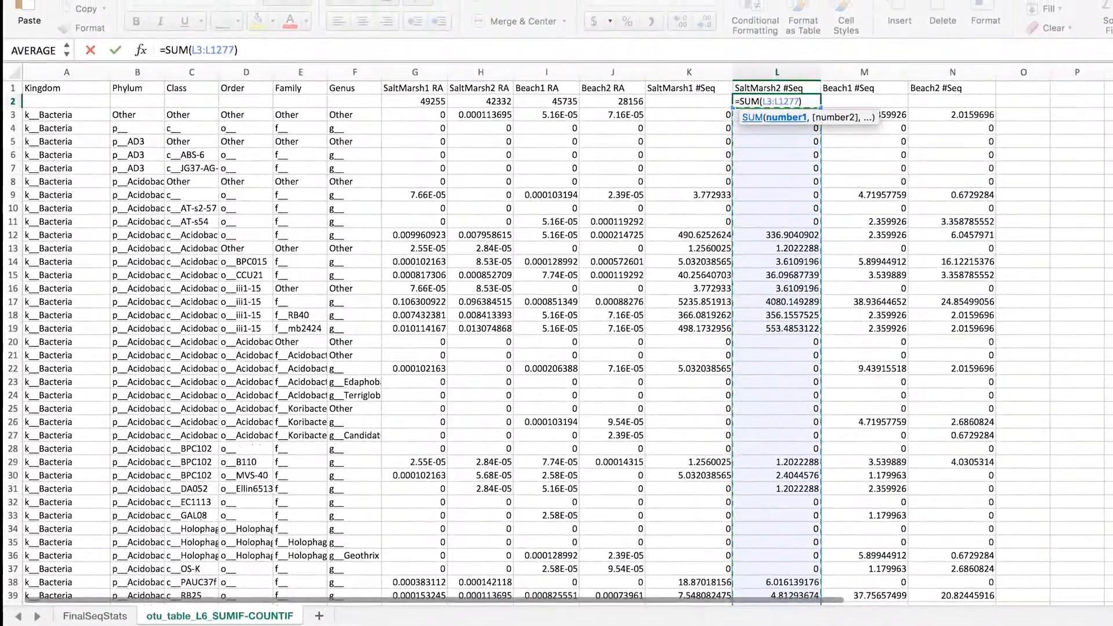
key("Return")
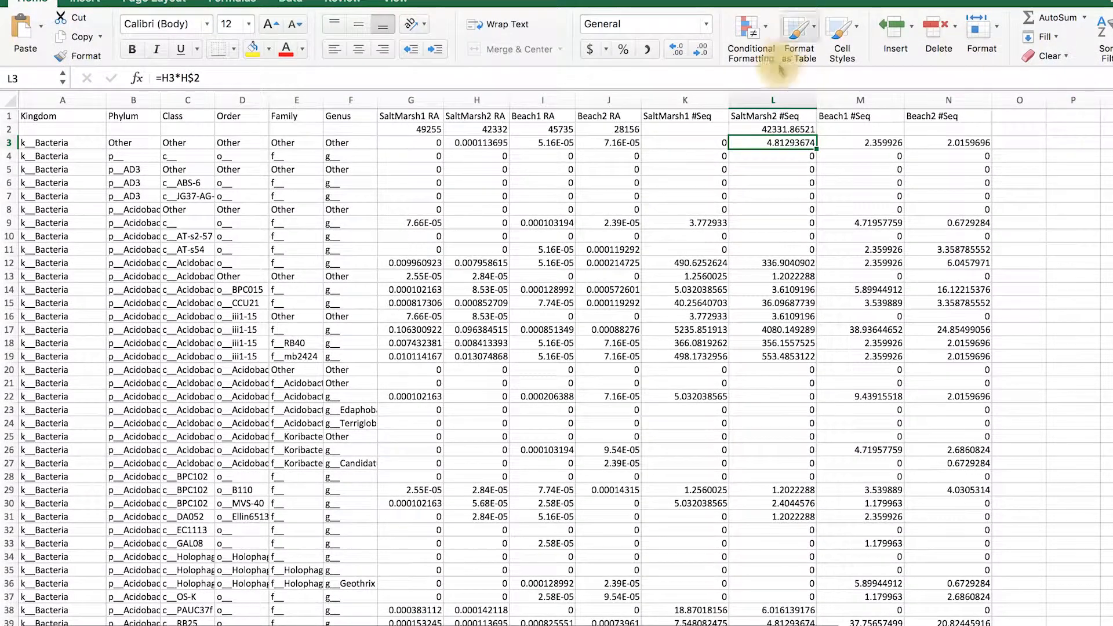
Copy the L2 sum formula across row 2 to M2 and N2, and back to K2
left_click(761, 129)
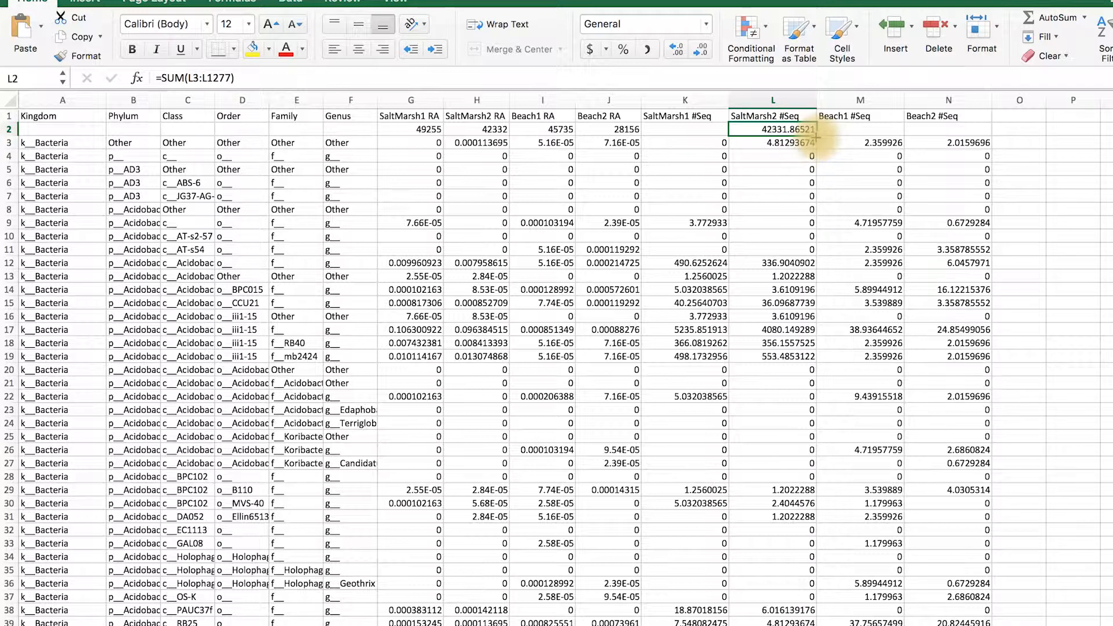
left_click_drag(851, 135, 992, 130)
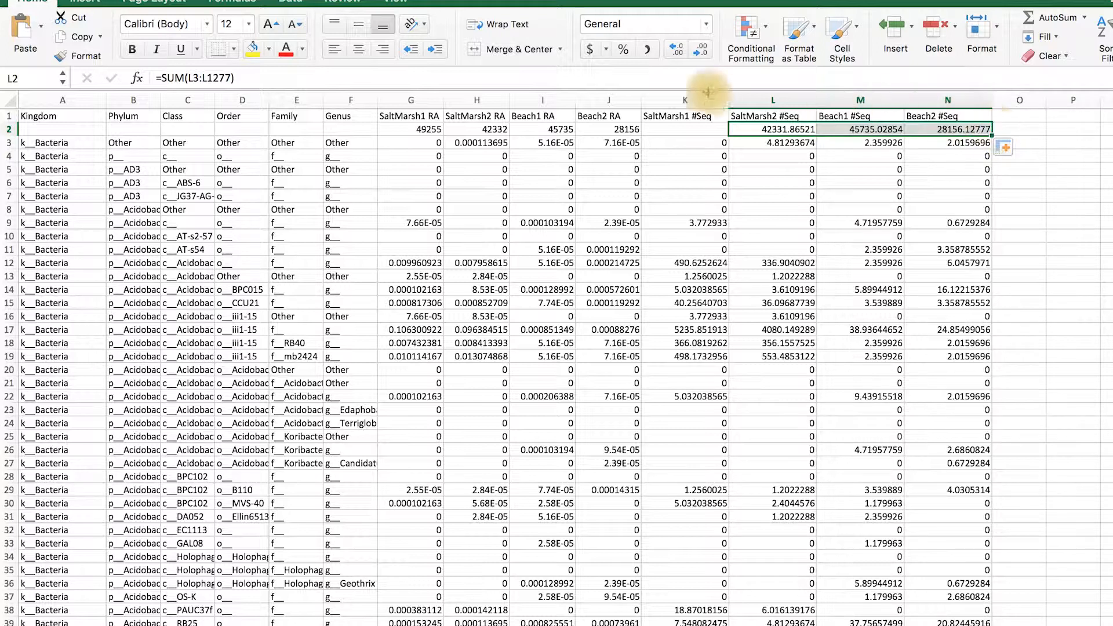
left_click(756, 132)
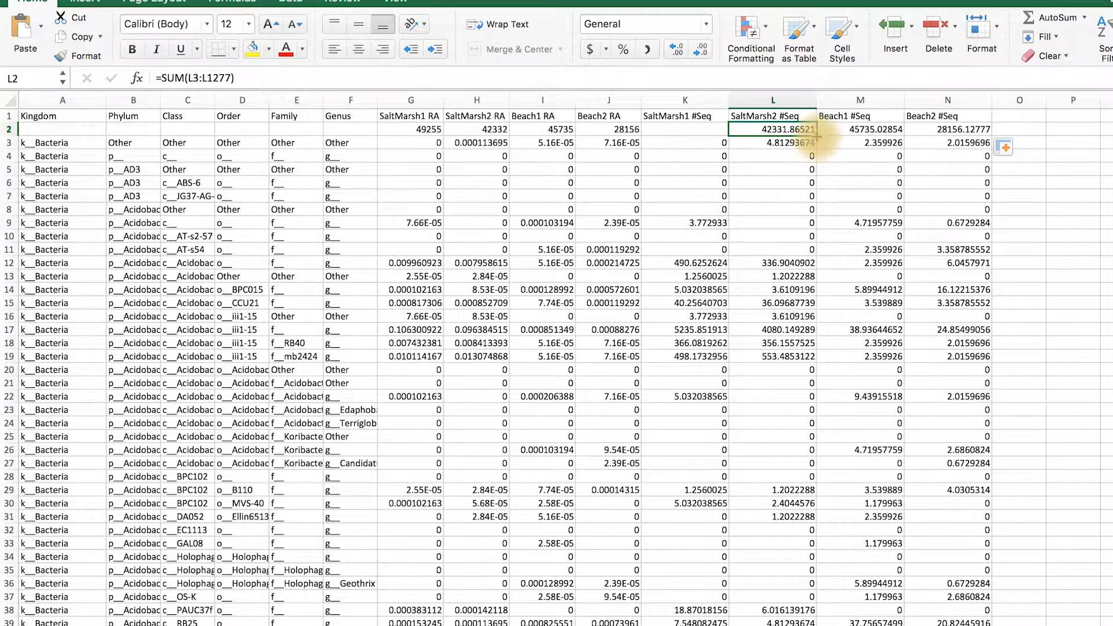
left_click_drag(686, 121, 681, 125)
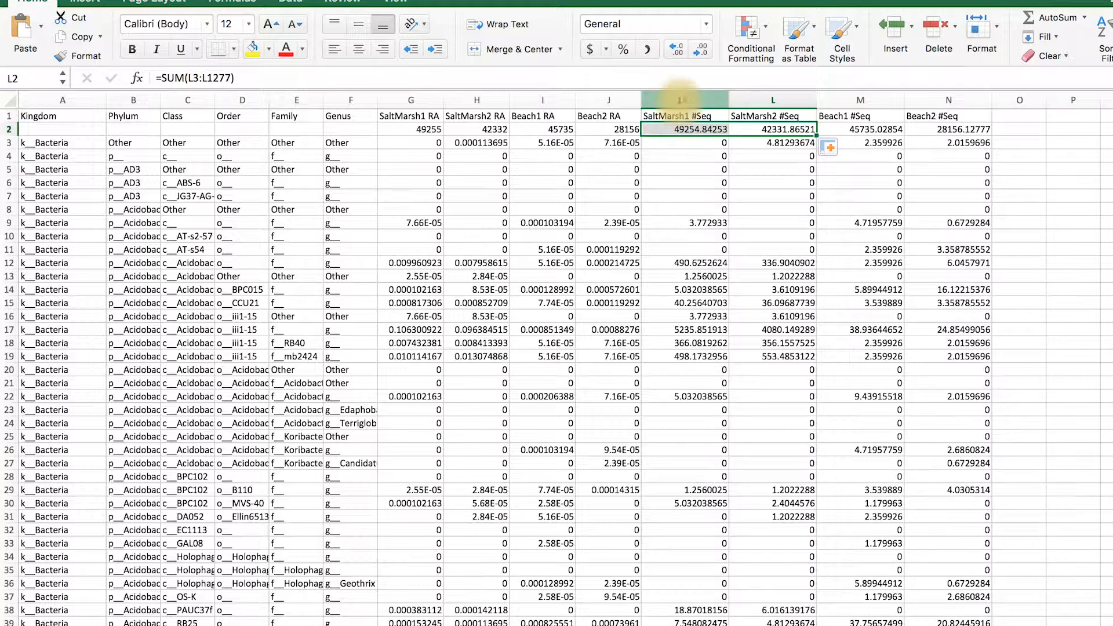
Format columns K–N as Number with 0 decimal places, and check the sum formulas in K2 and L2
left_click_drag(679, 100, 947, 122)
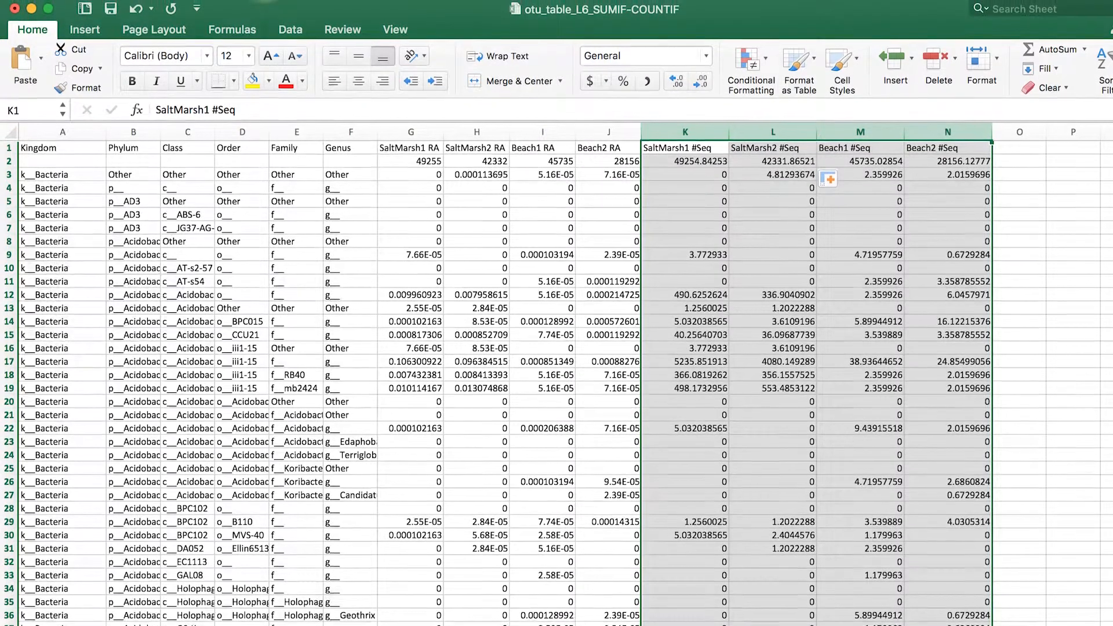
left_click(264, 0)
left_click(271, 7)
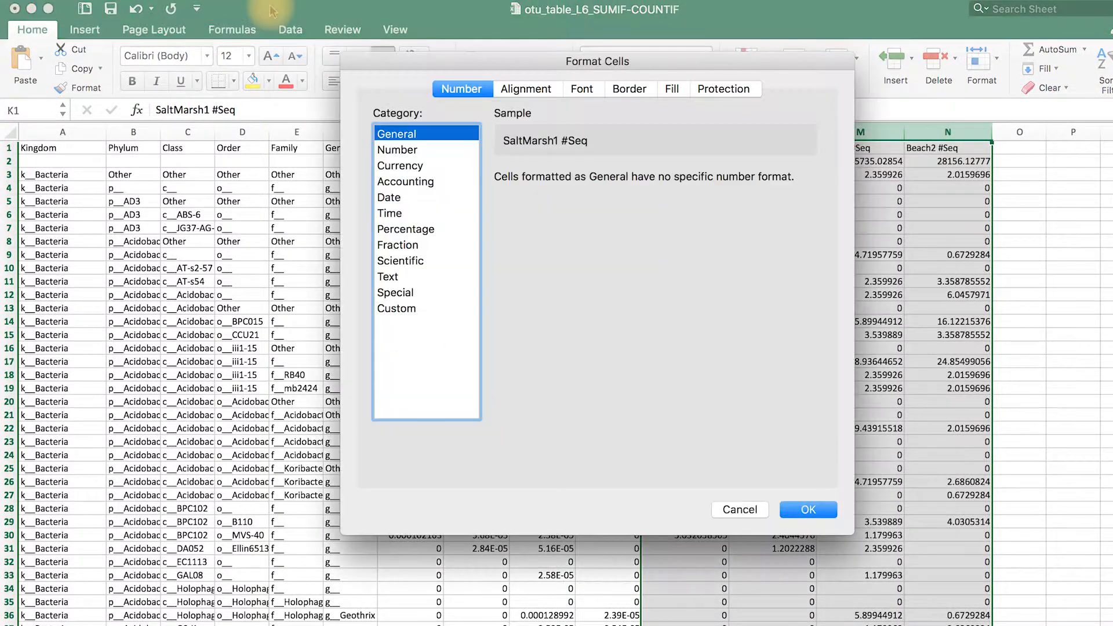
left_click(402, 152)
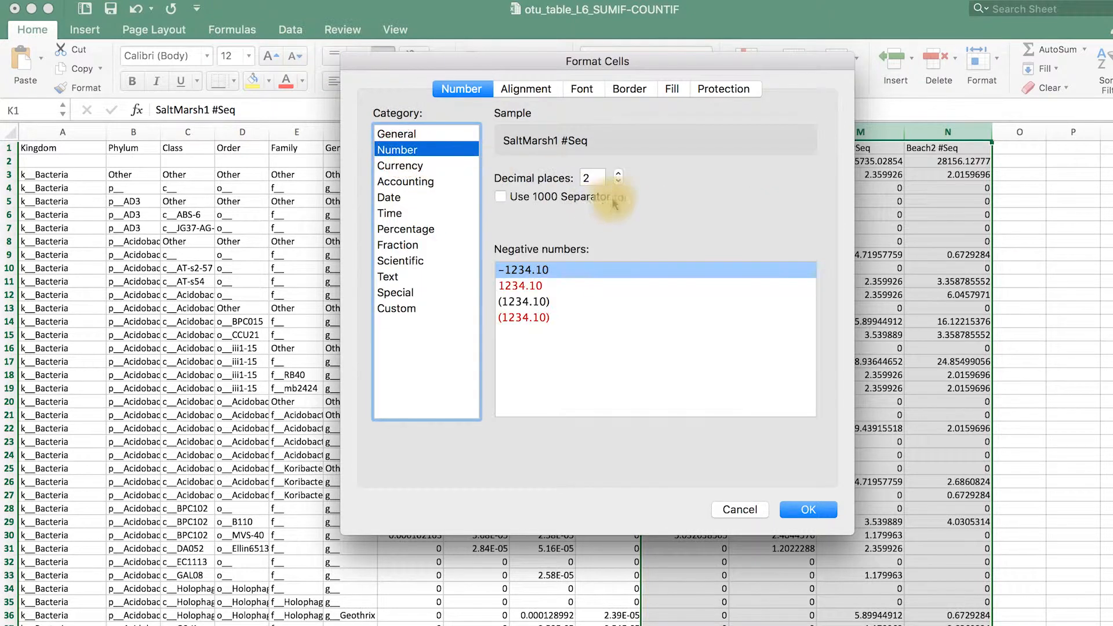
left_click(617, 181)
left_click(617, 182)
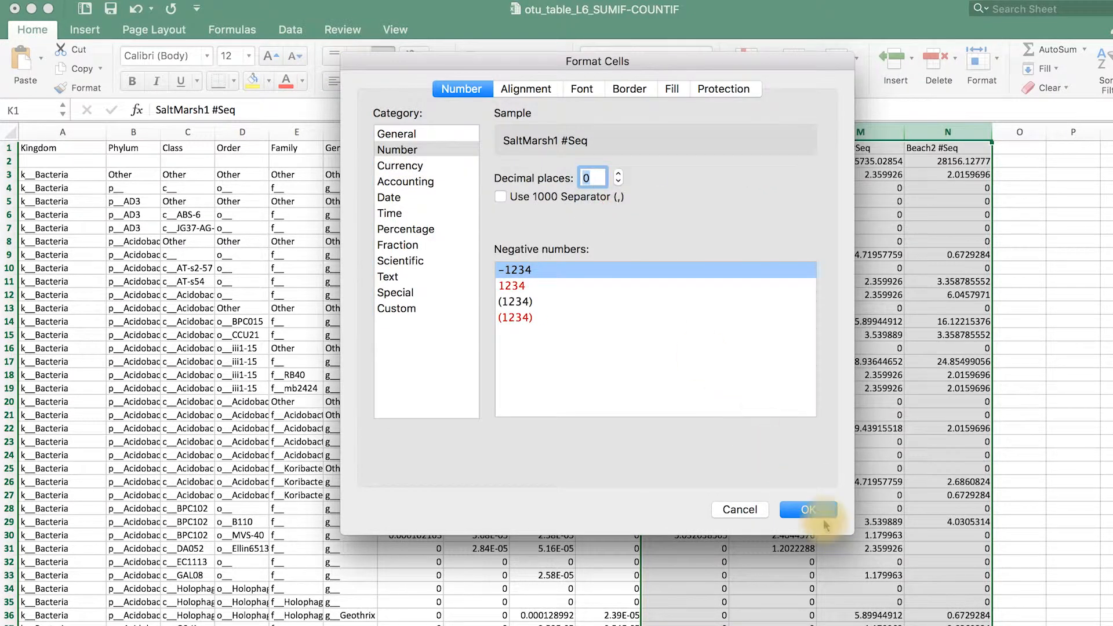
left_click(810, 511)
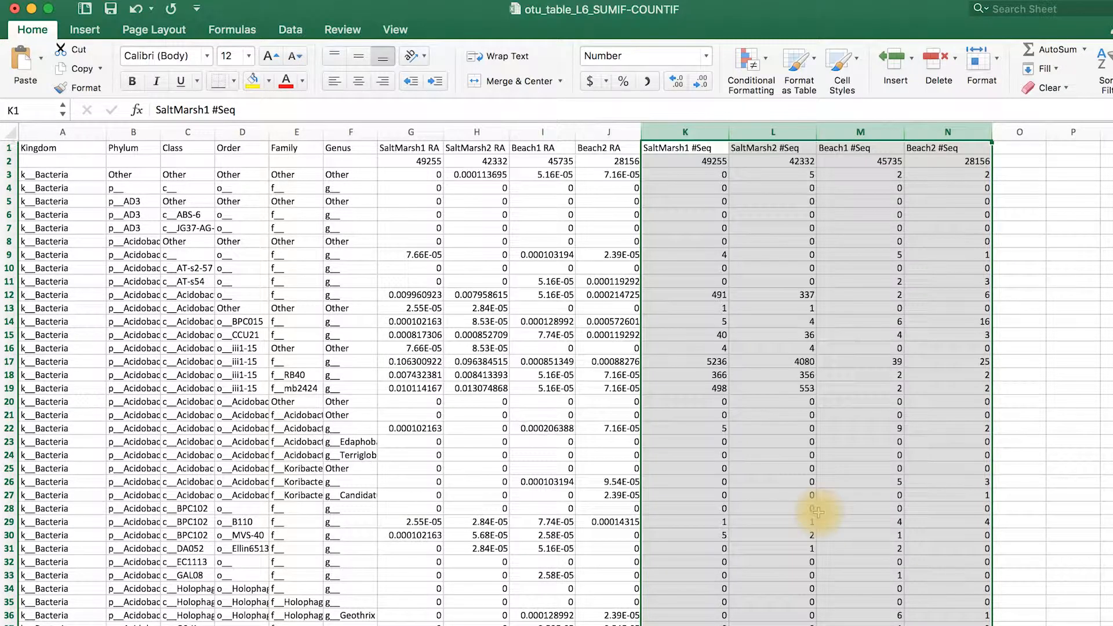
left_click(677, 164)
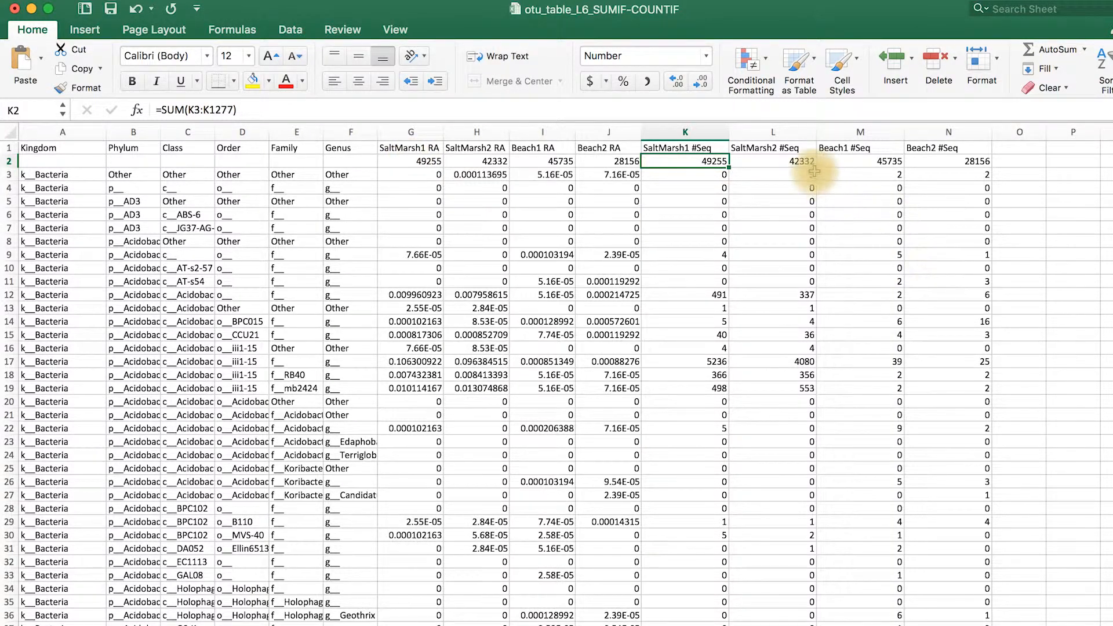
left_click(788, 162)
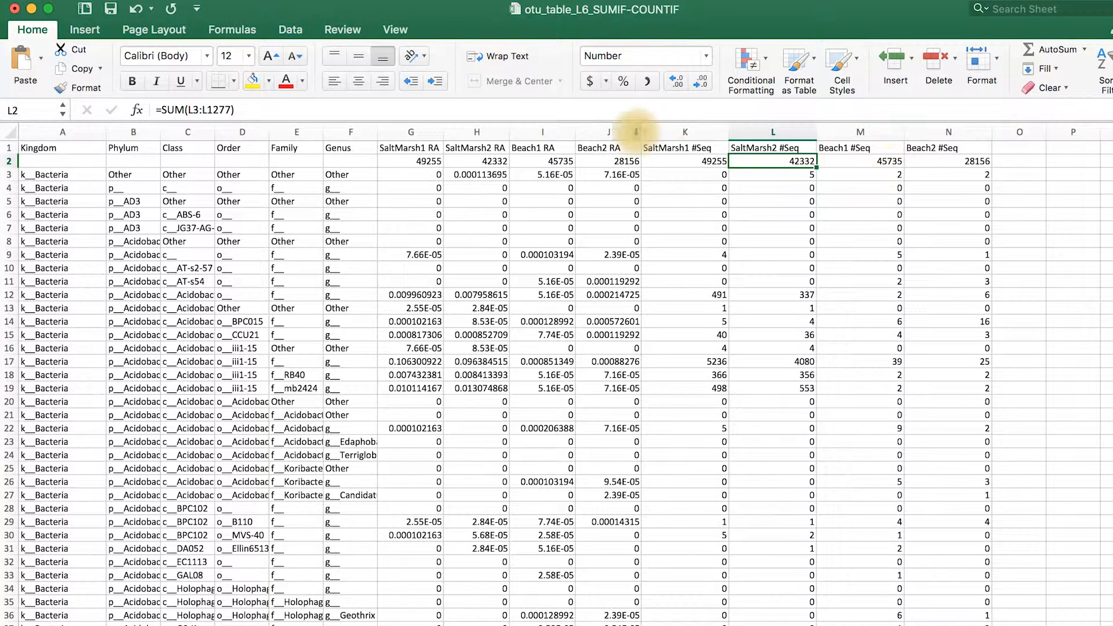
Copy the whole Order column D and paste it into column O, starting at O1
left_click(242, 132)
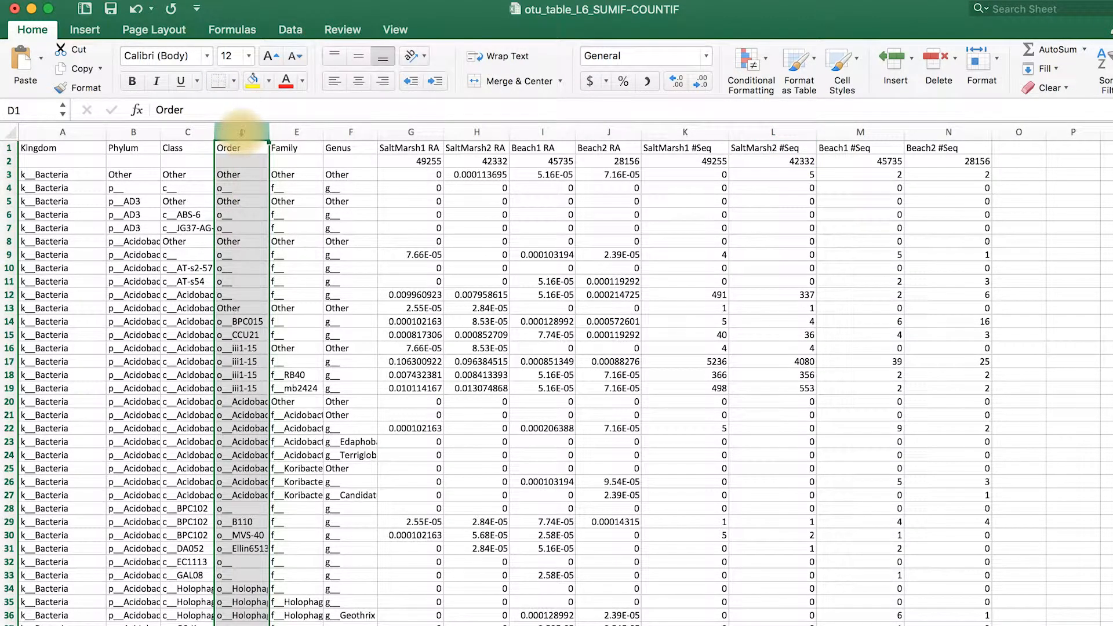
right_click(242, 132)
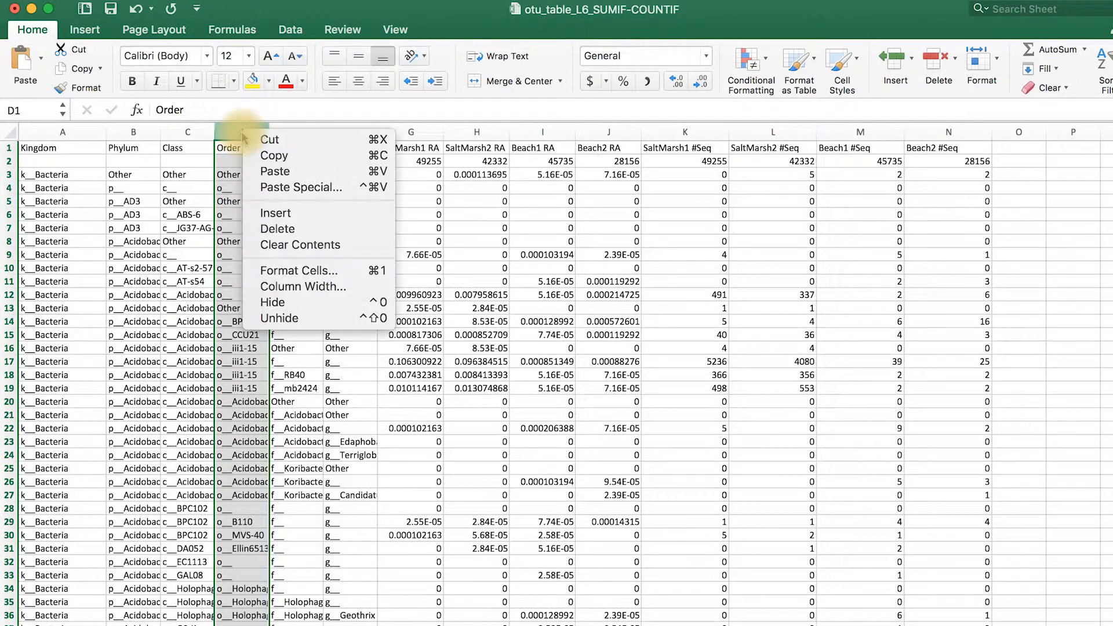
left_click(274, 157)
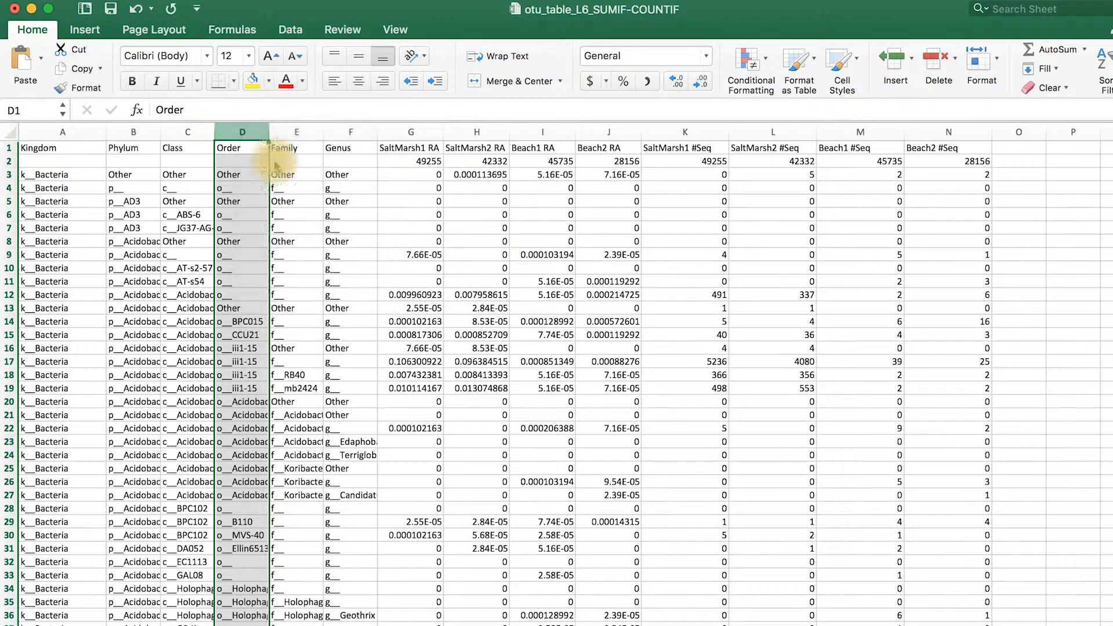
left_click(1029, 149)
right_click(1029, 152)
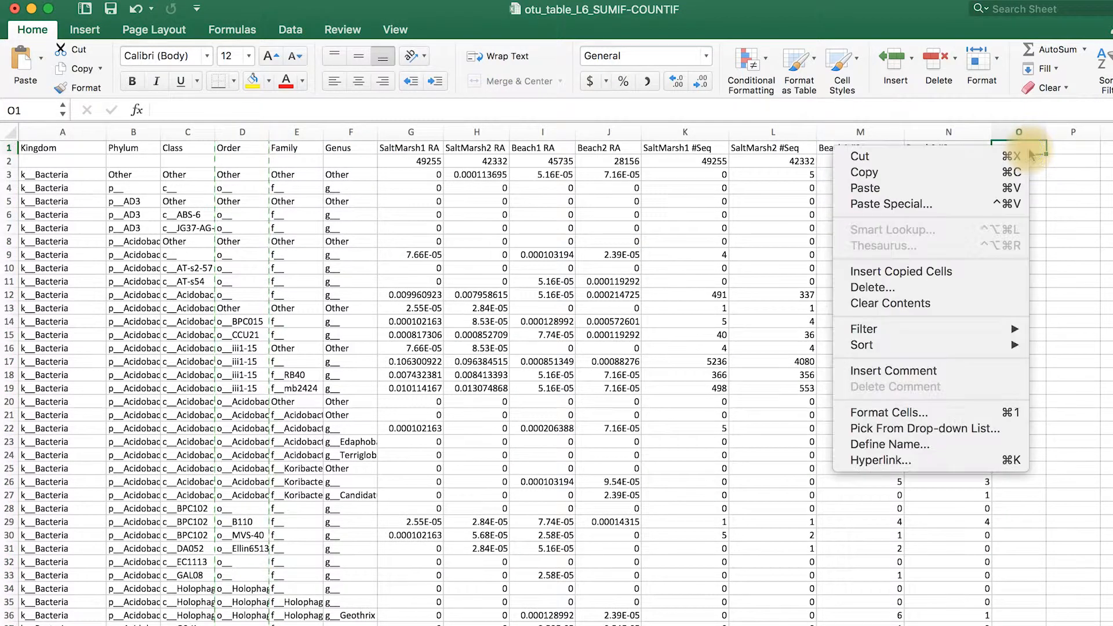
left_click(924, 188)
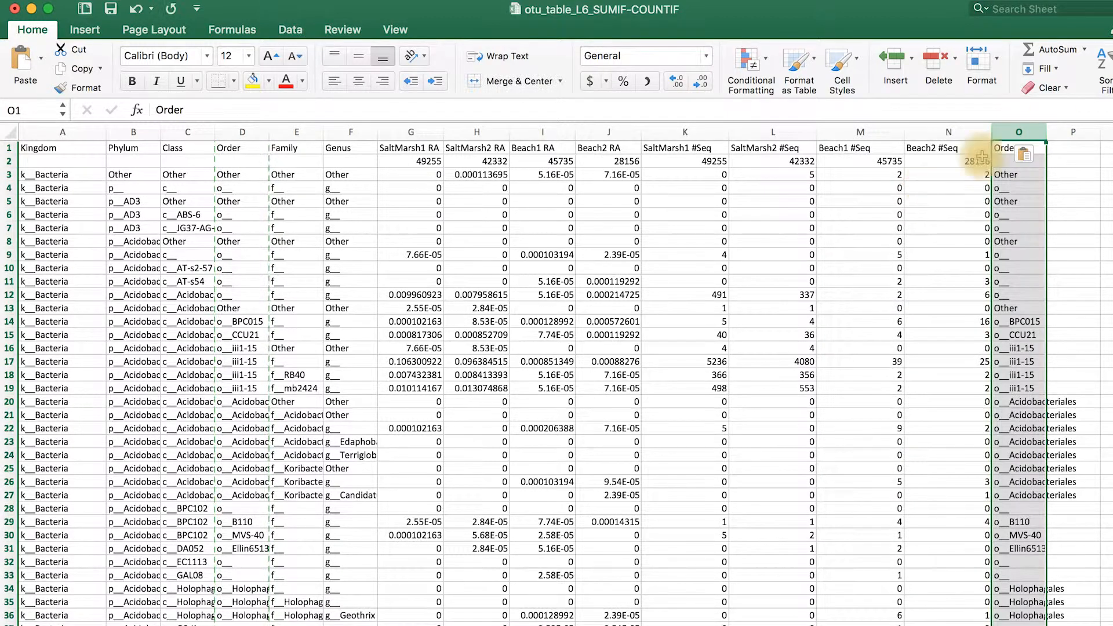
Widen column O to fit the order names and remove the duplicate values from that column
left_click_drag(1046, 132, 1101, 134)
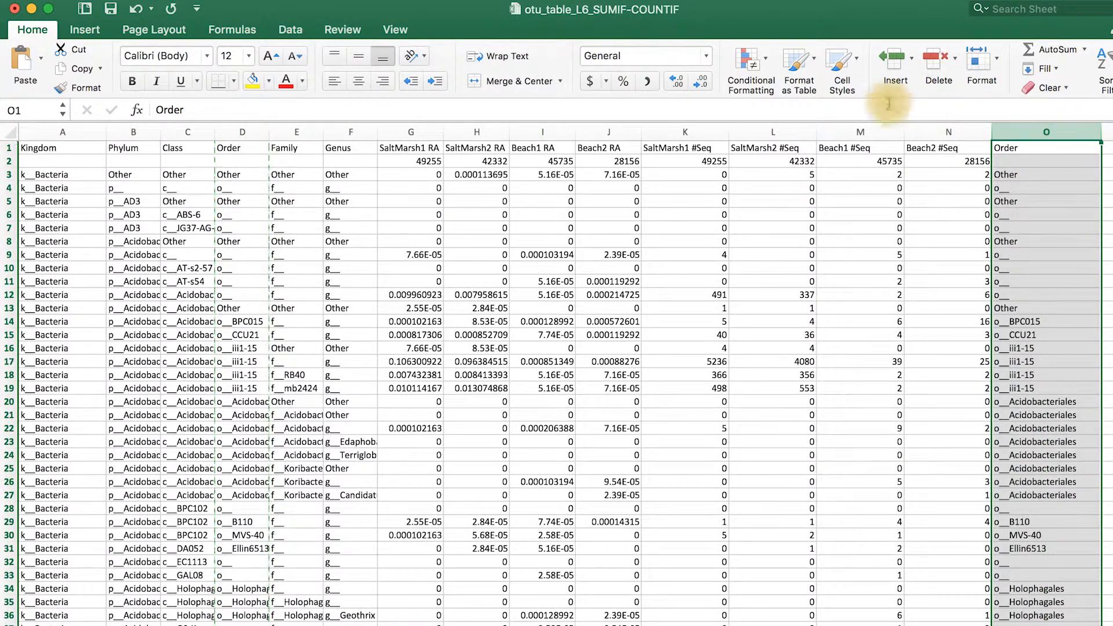
left_click(292, 31)
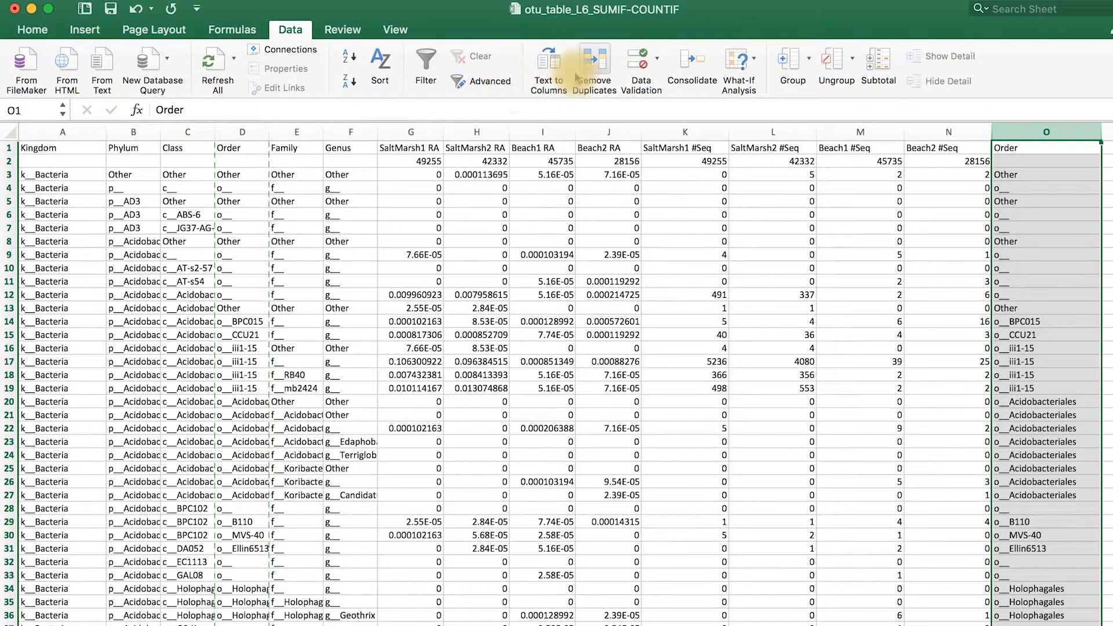
left_click(595, 62)
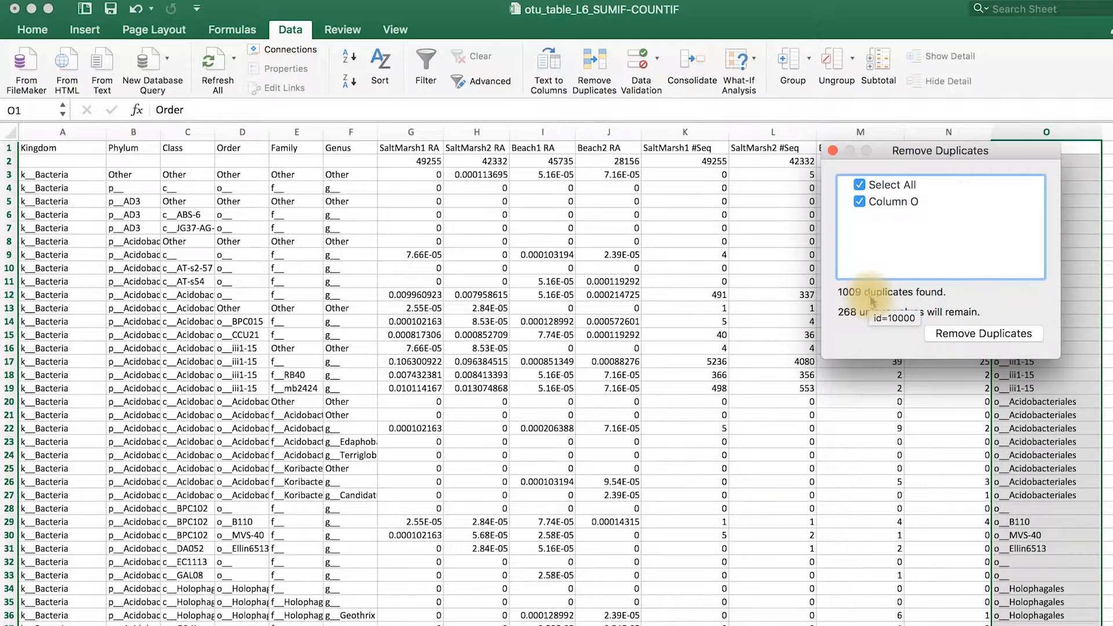
left_click(966, 337)
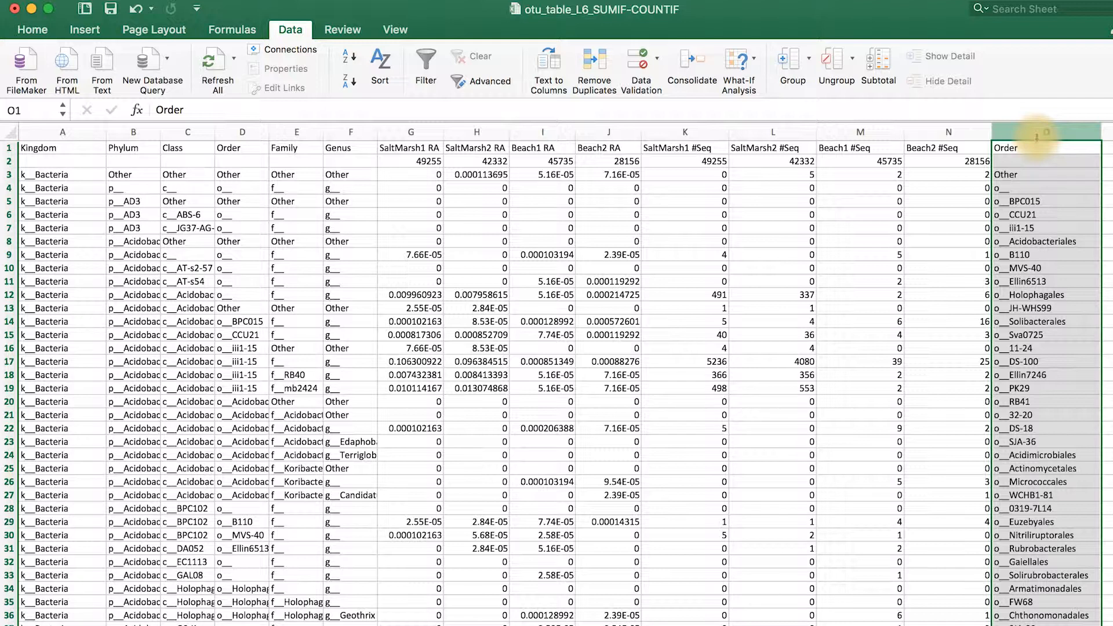
Sort only column O by its values from A to Z, treating the first row as a header
left_click(385, 64)
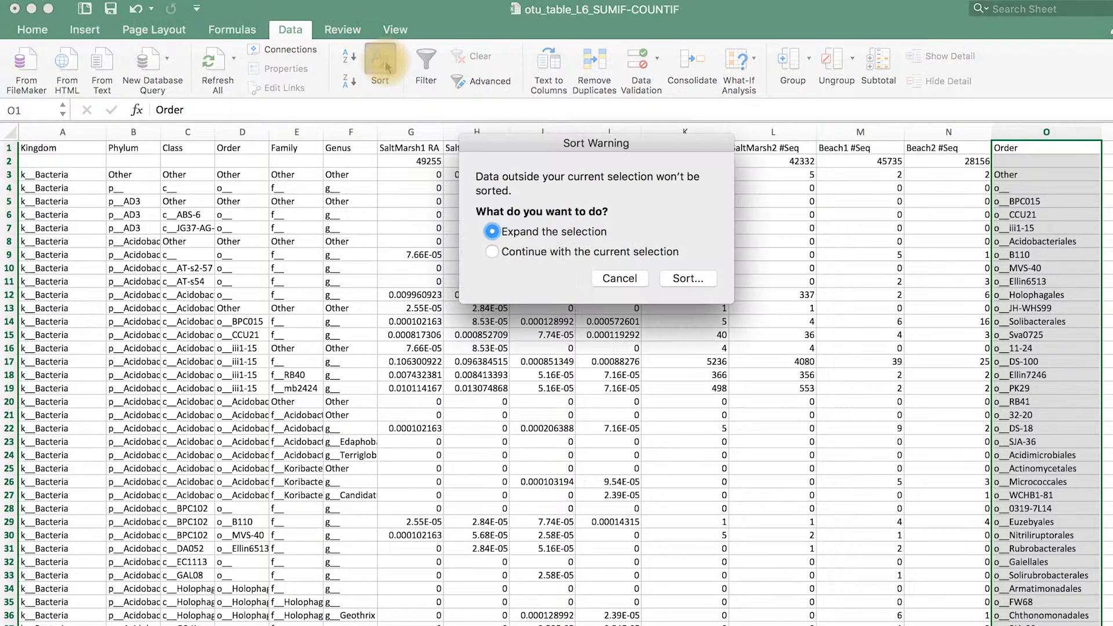
left_click(492, 252)
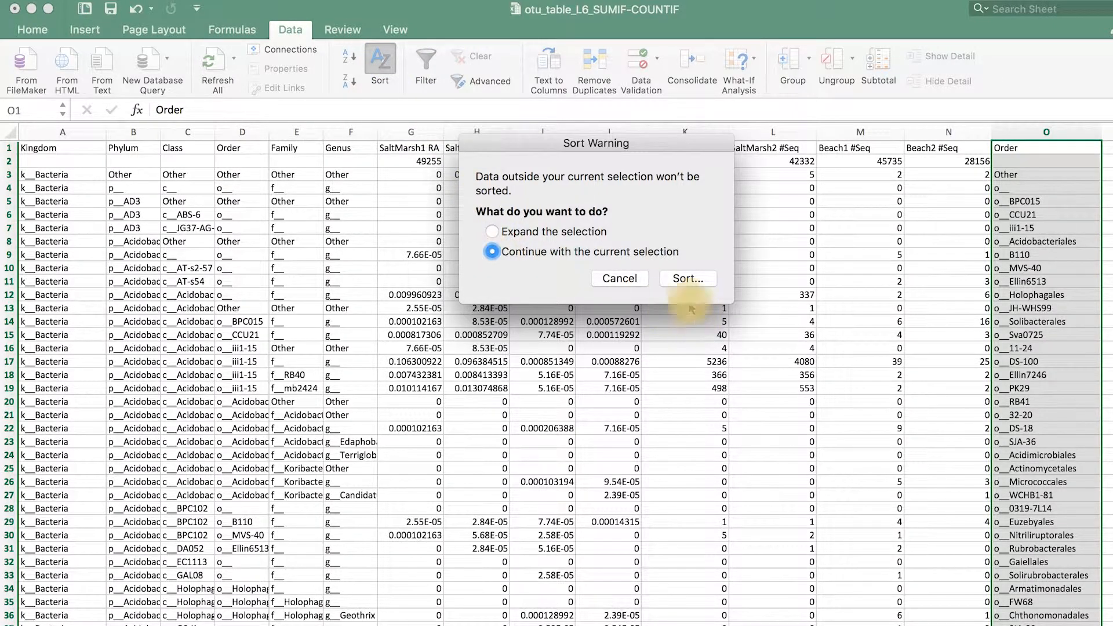
left_click(682, 280)
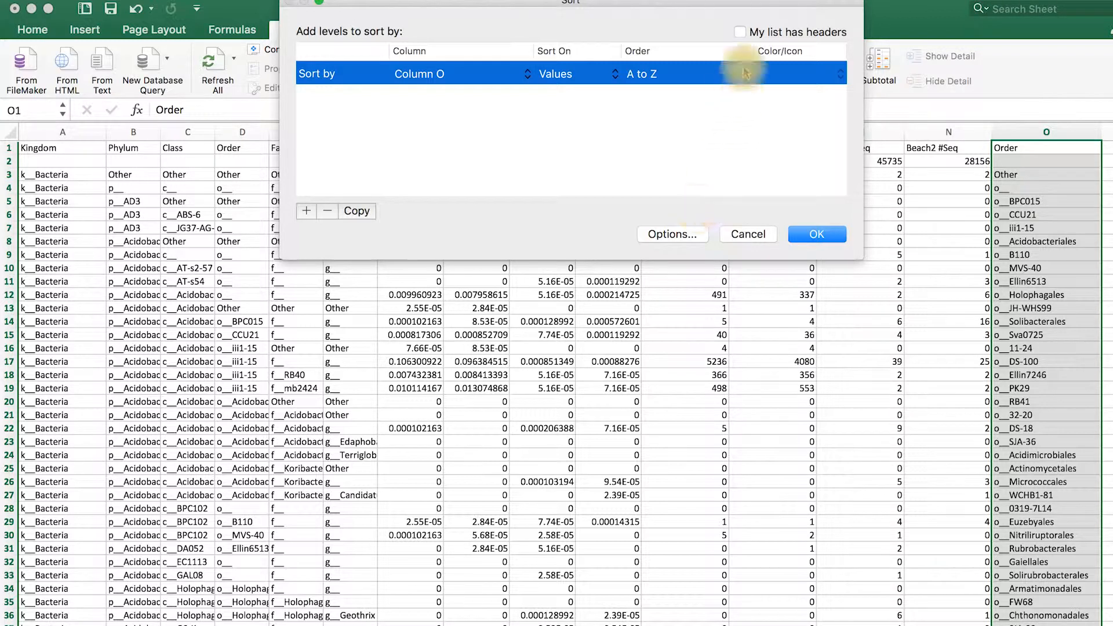
left_click(741, 34)
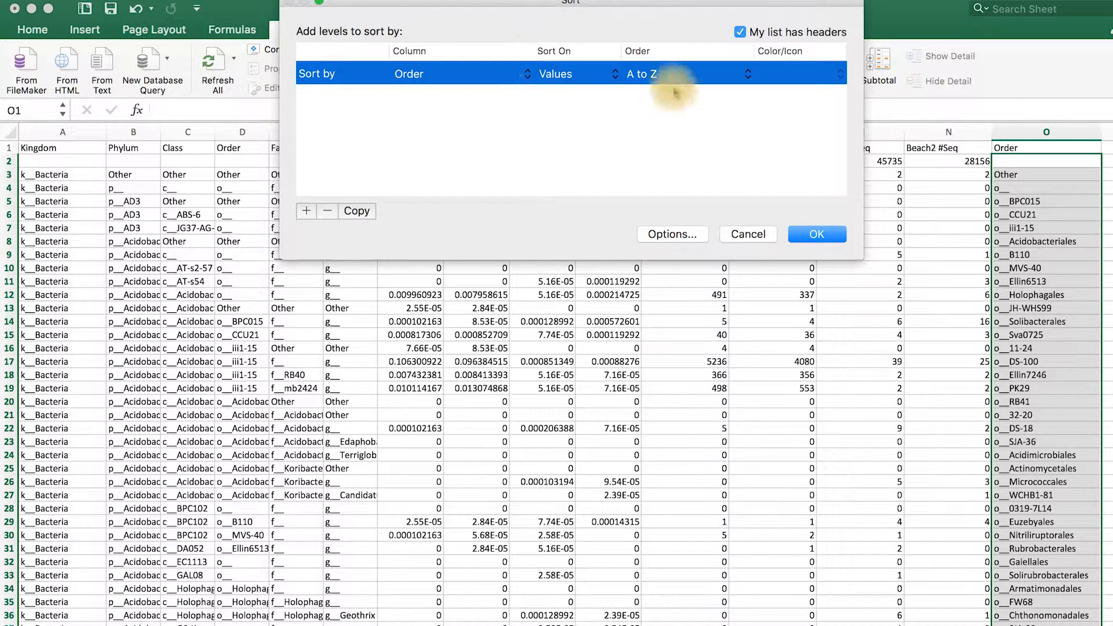
left_click(827, 237)
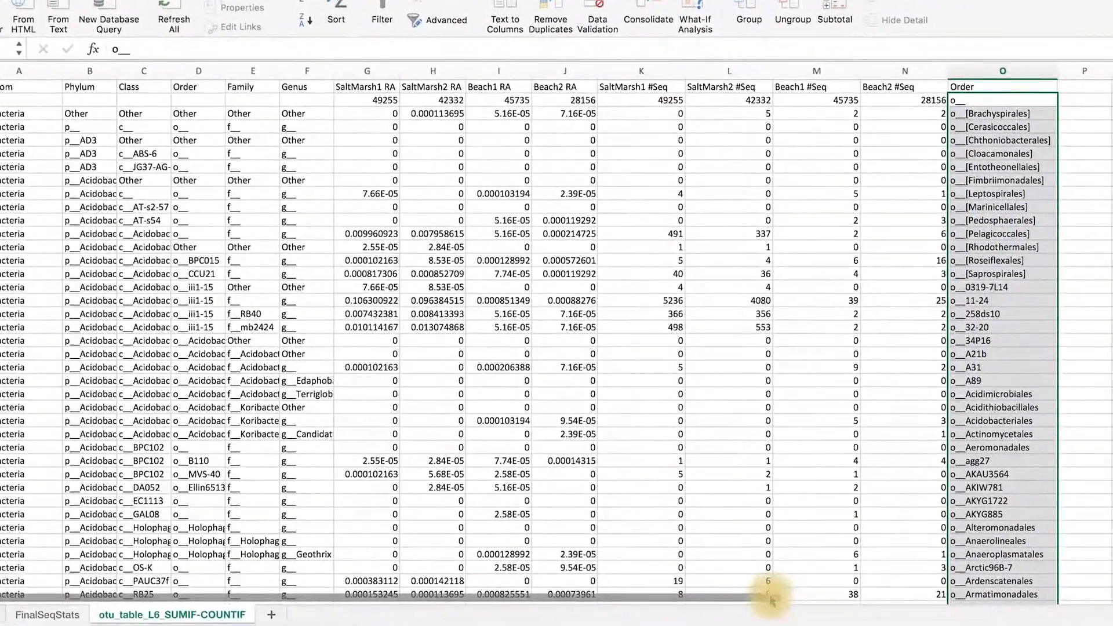
Enter the heading SUMIF in P1, beside the unique Order list
left_click_drag(769, 597, 991, 619)
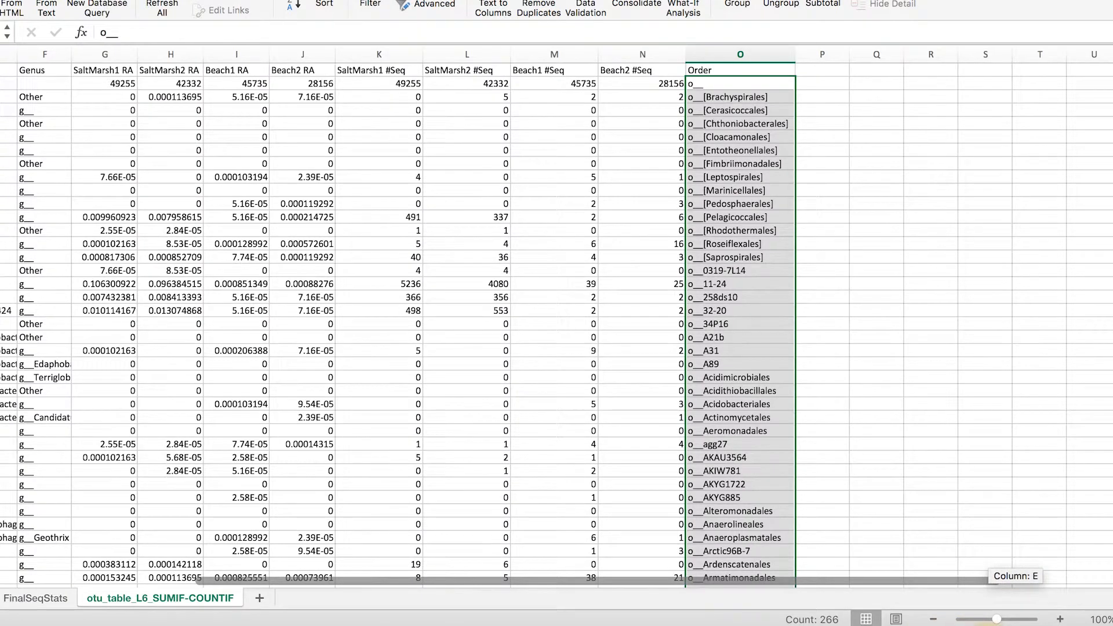
mouse_move(985, 580)
left_mouse_down()
mouse_move(1088, 579)
mouse_move(975, 579)
left_mouse_up()
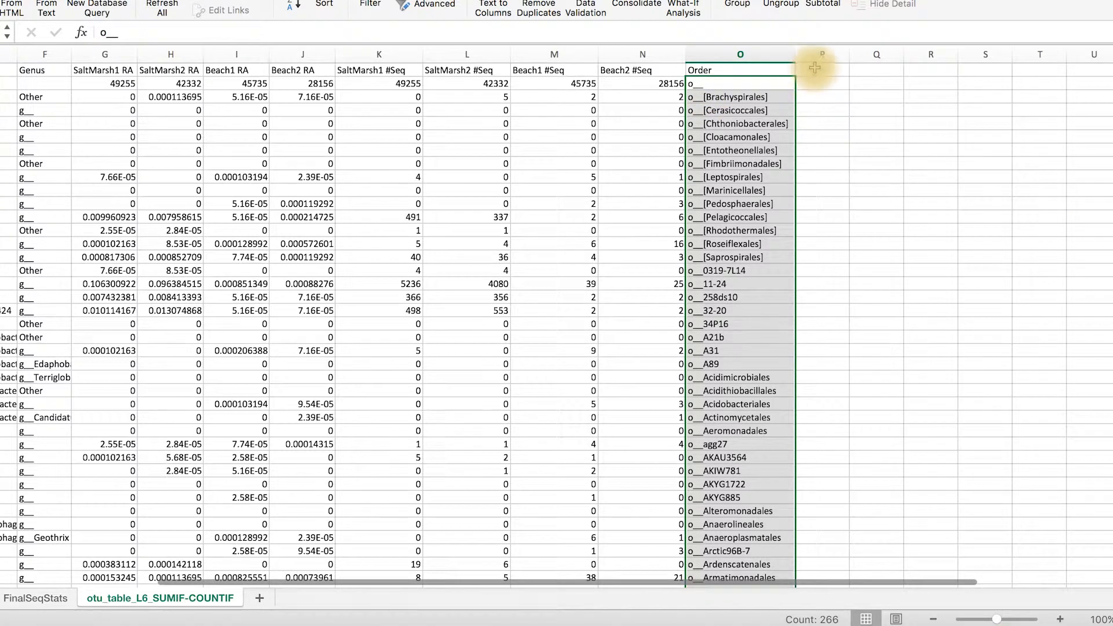
left_click(817, 55)
left_click(815, 69)
type("SUMIF")
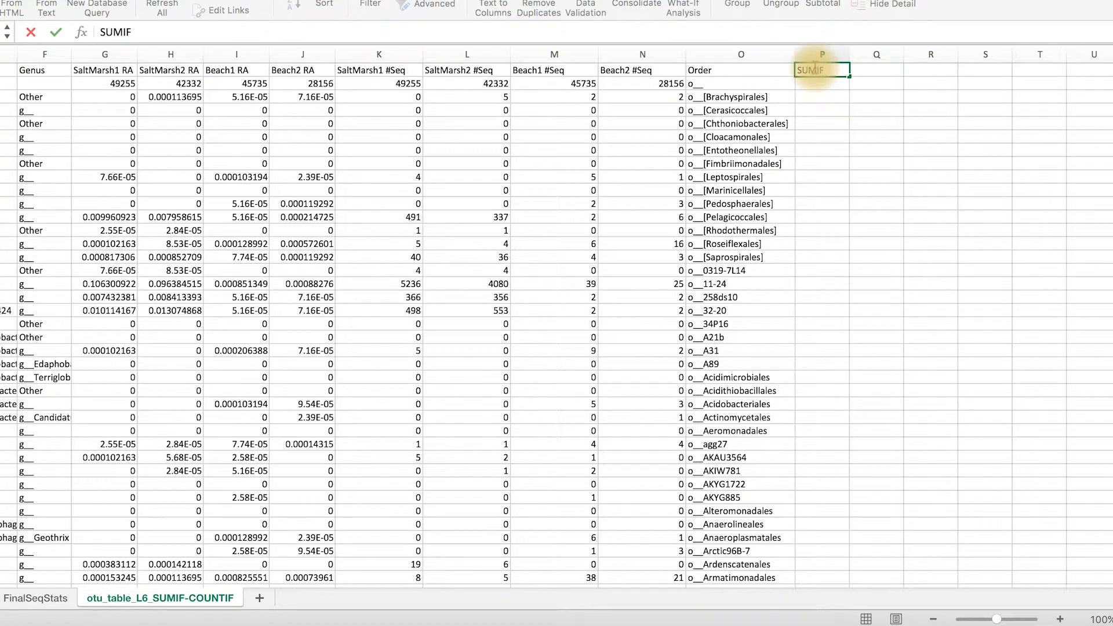
key("Tab")
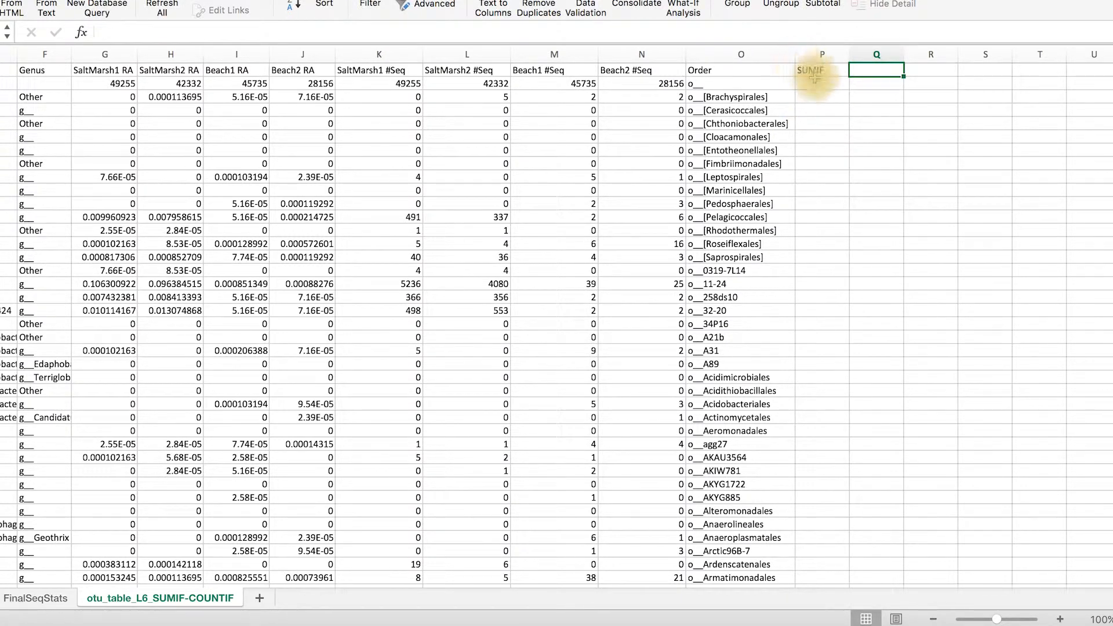
Enter the formula =SUMIF(D:D,O2,K:N) in P2 to sum sequence counts for the order in O2
left_click(814, 84)
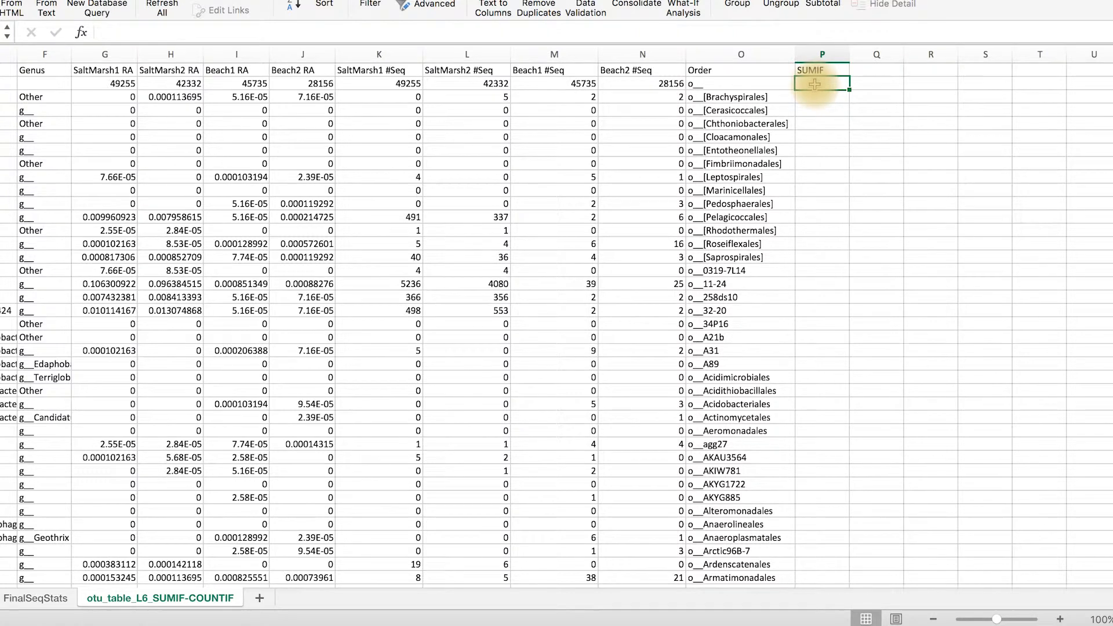
type("=s")
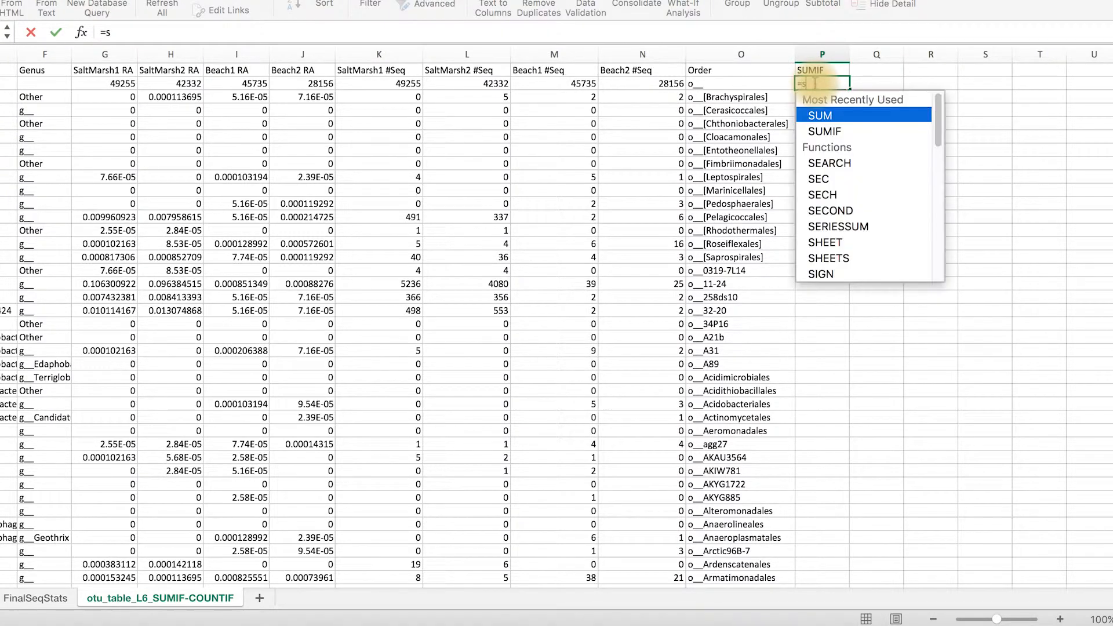
type("um")
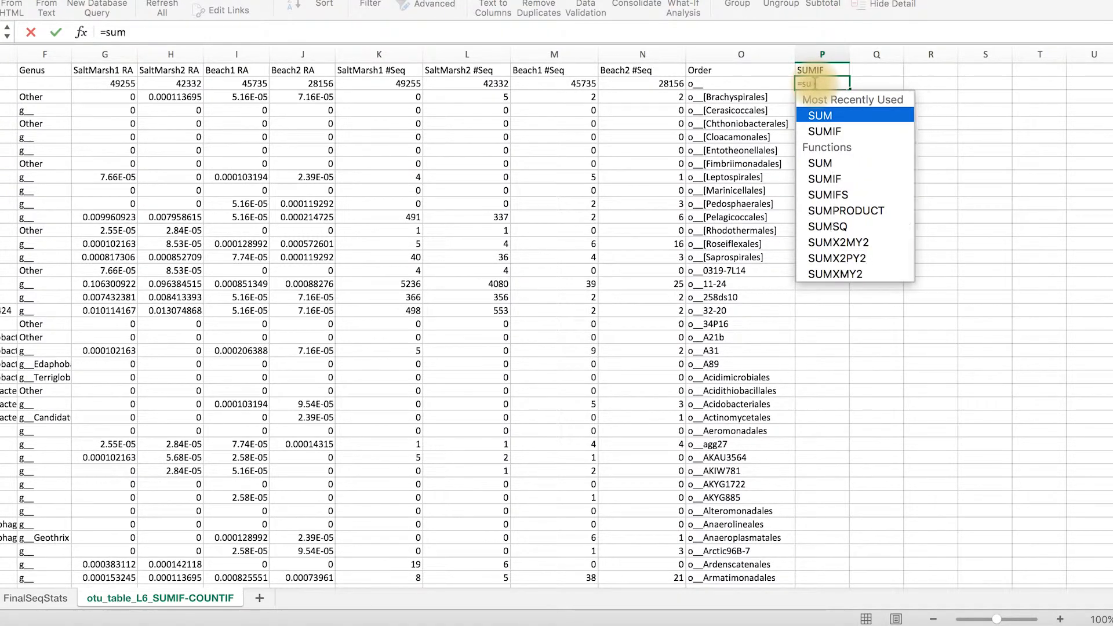
double_click(829, 132)
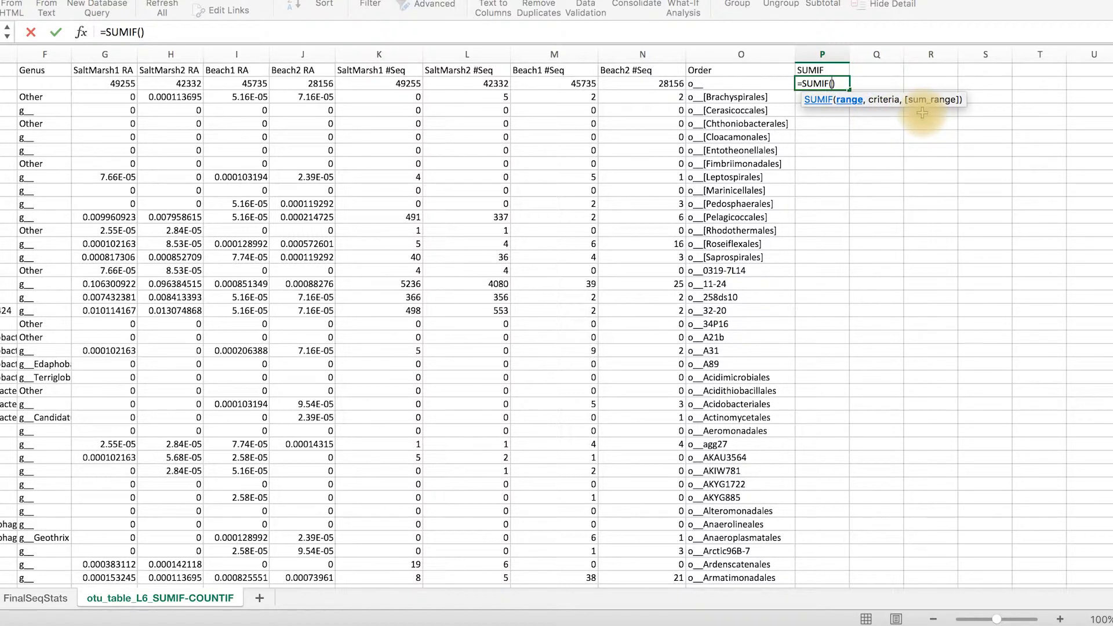
left_click_drag(846, 586, 600, 573)
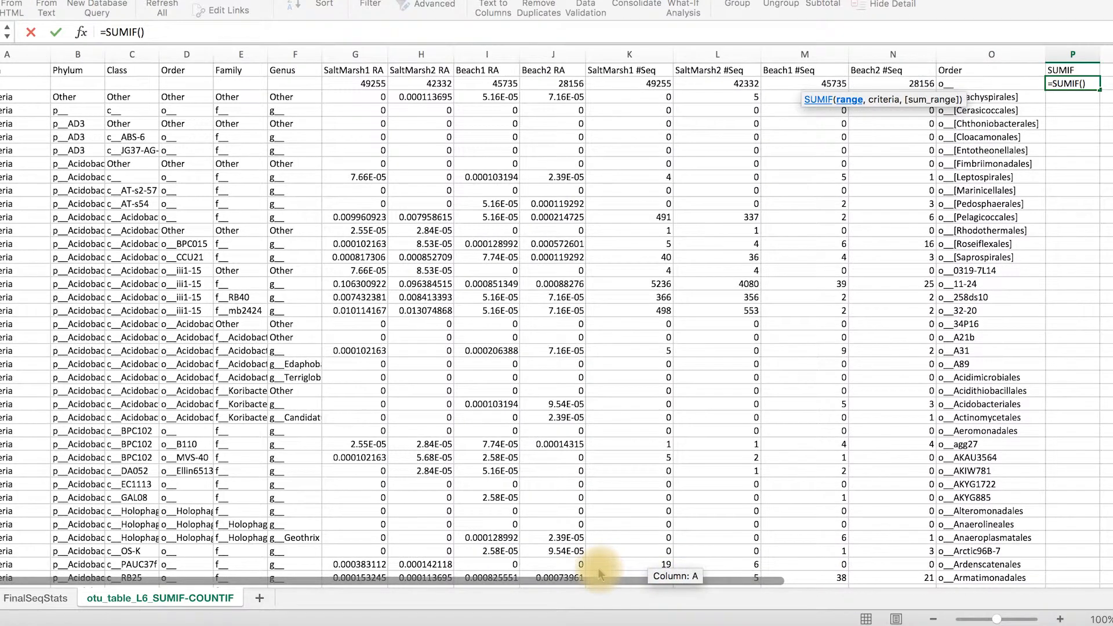
left_click(187, 53)
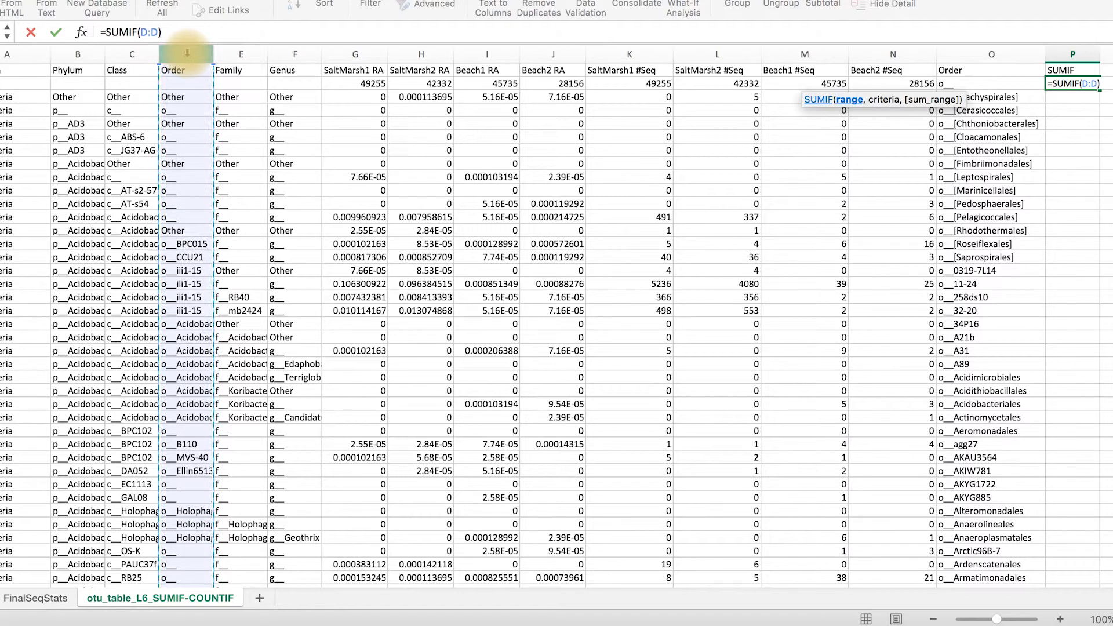
type(",")
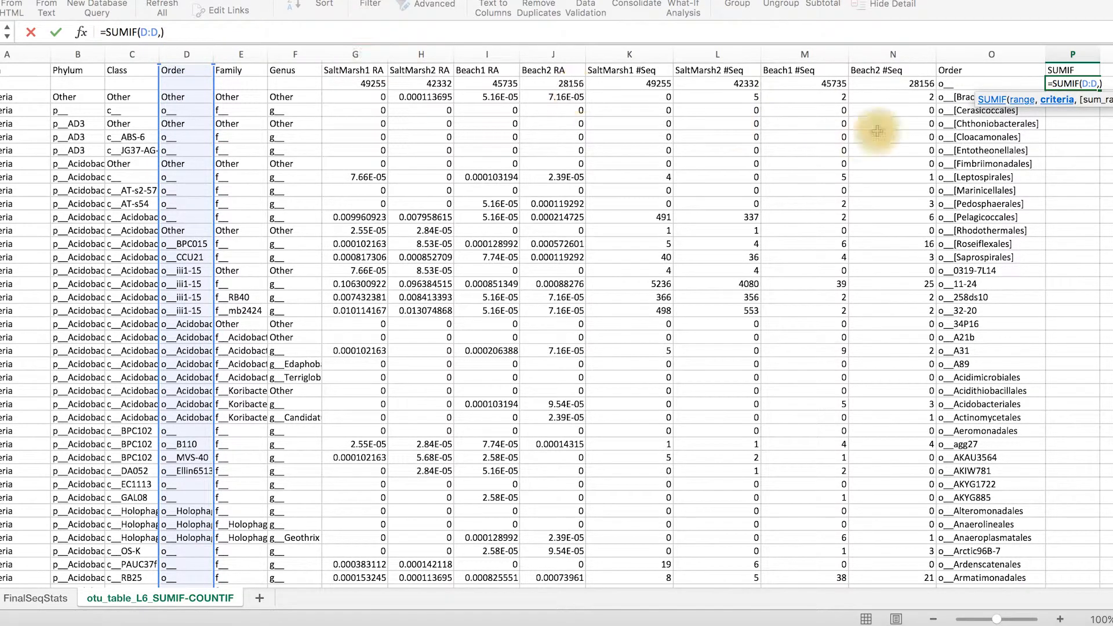
left_click(956, 84)
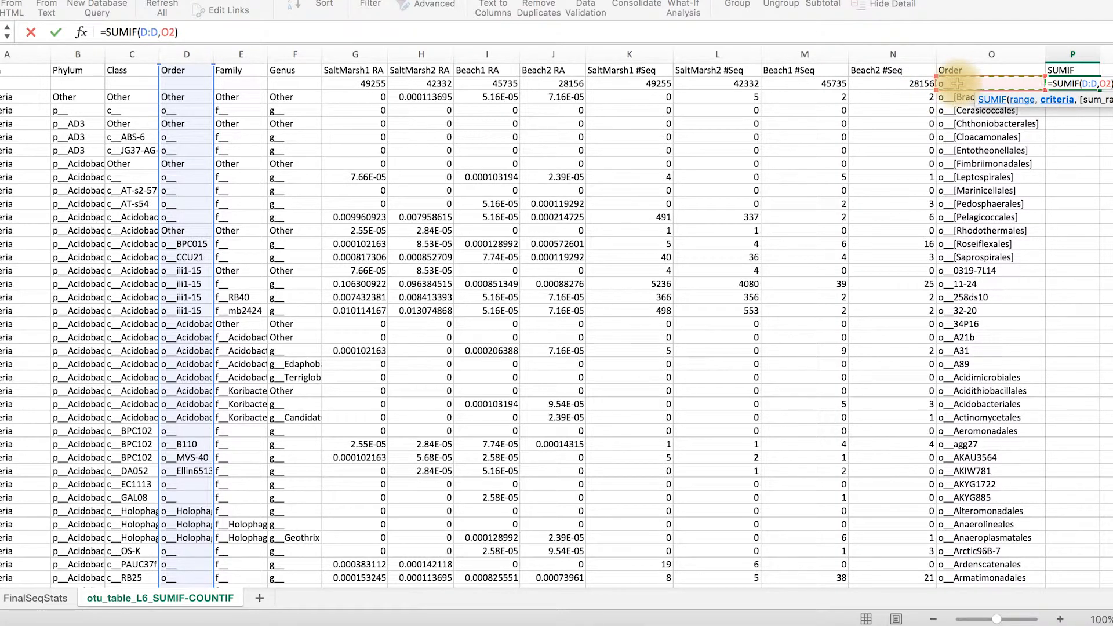
type(",")
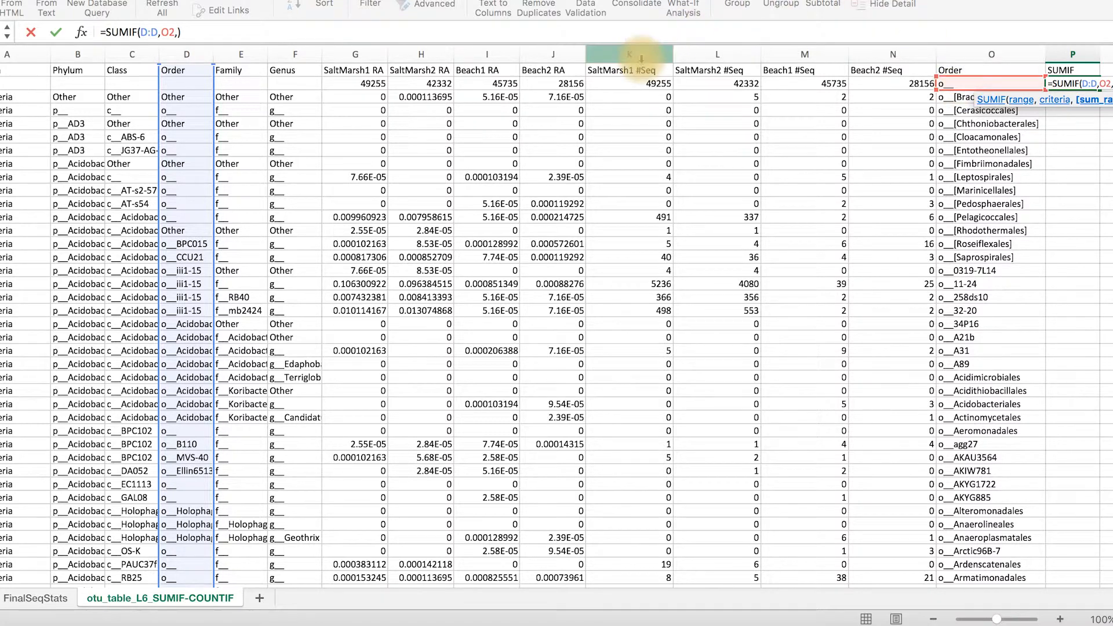
mouse_move(640, 58)
left_mouse_down()
mouse_move(756, 58)
mouse_move(885, 83)
left_mouse_up()
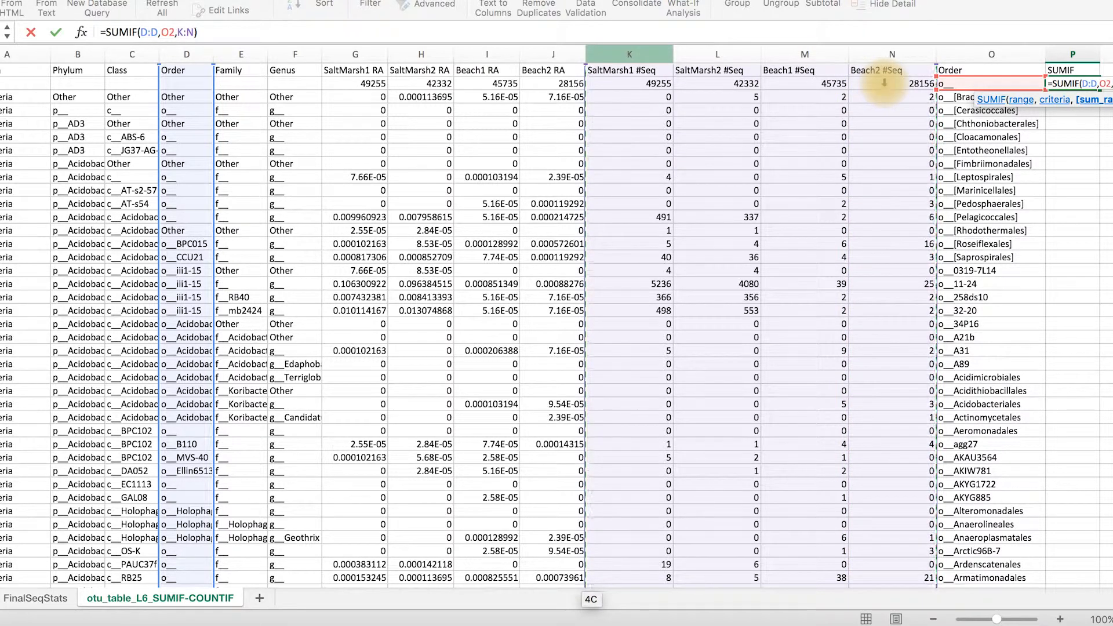
left_click_drag(883, 83, 882, 72)
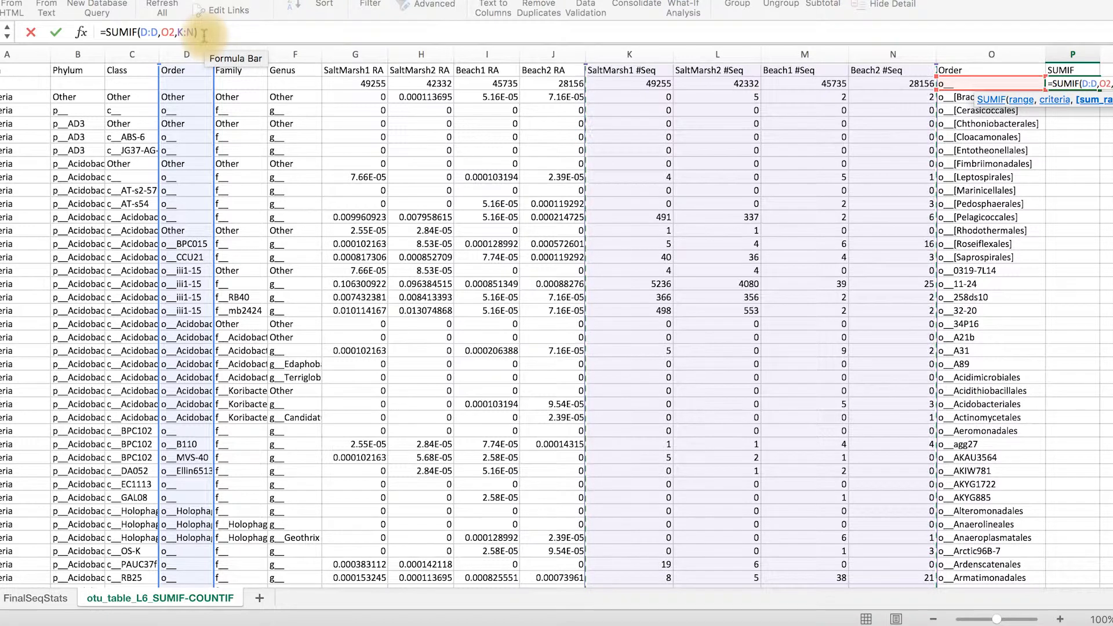
key("Return")
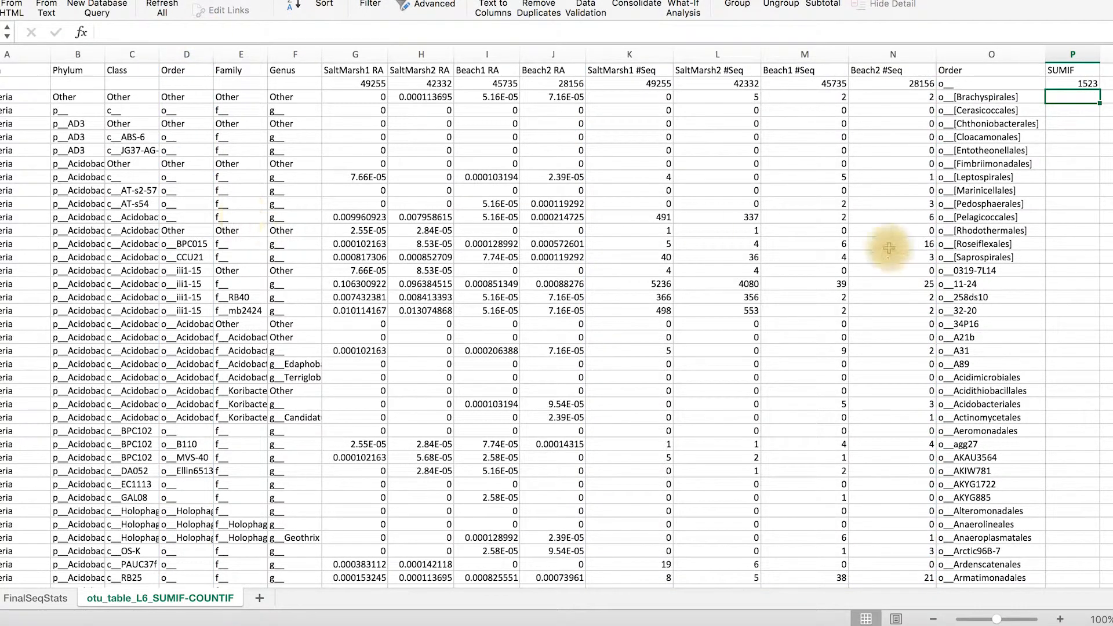
Fill the SUMIF formula from P2 down column P for every order in the list
left_click_drag(356, 586, 544, 622)
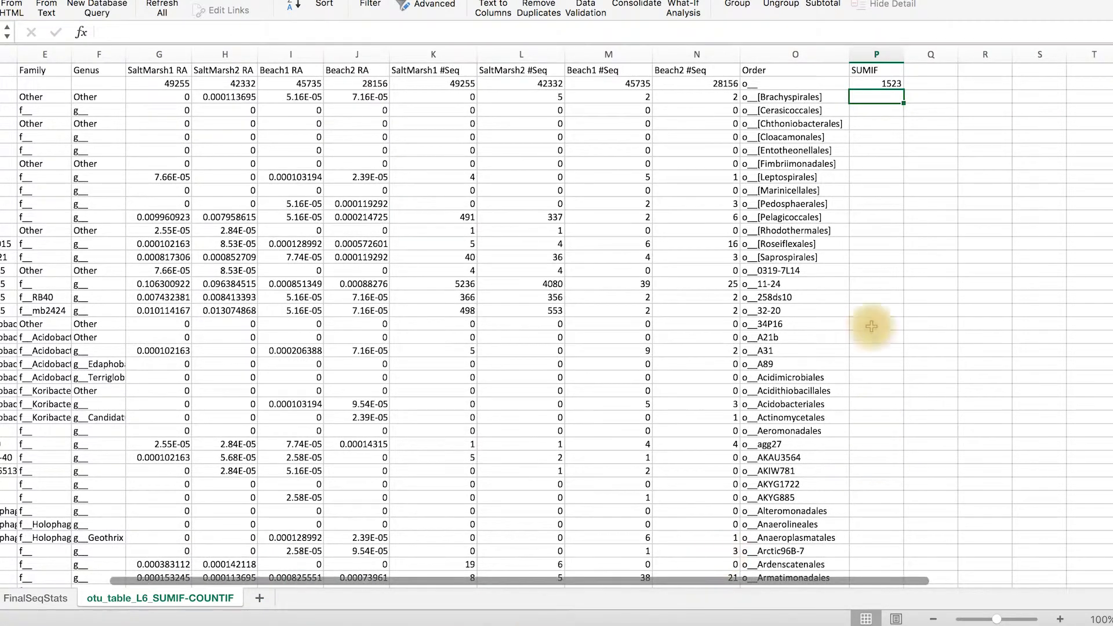
left_click(887, 84)
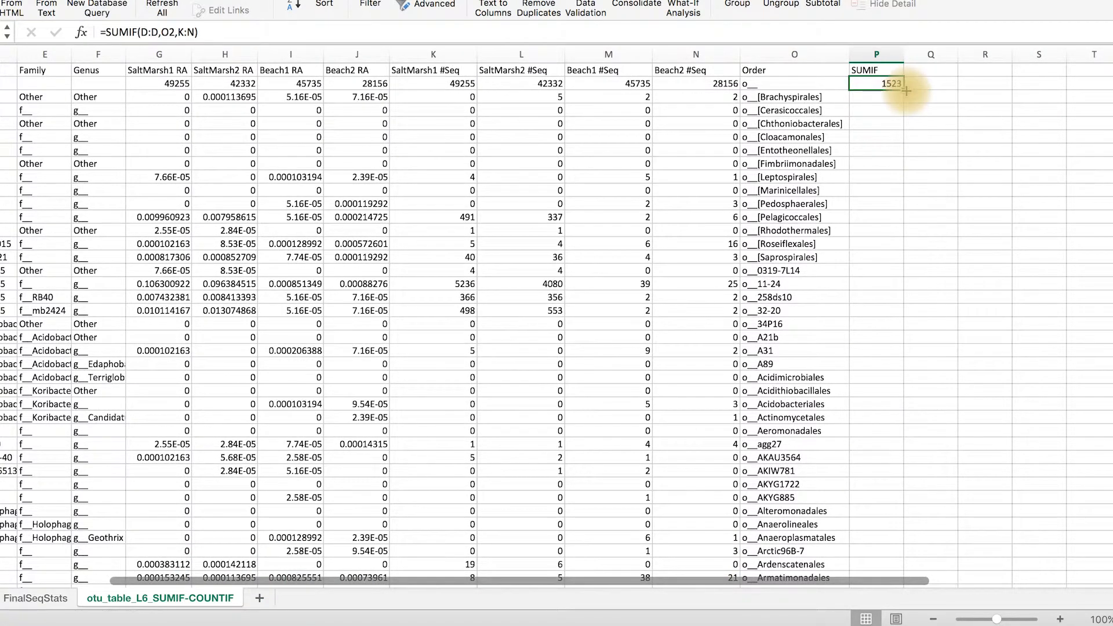
double_click(903, 91)
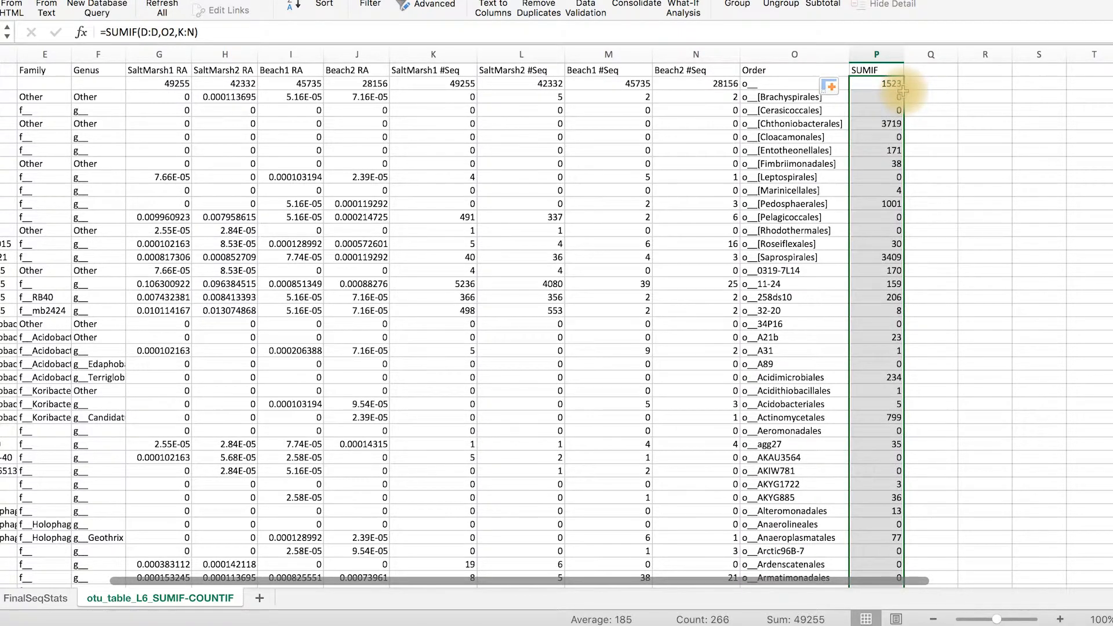
Enter the heading COUNTIF in Q1, beside the SUMIF column
scroll(906, 93, "right", 2)
left_click(833, 72)
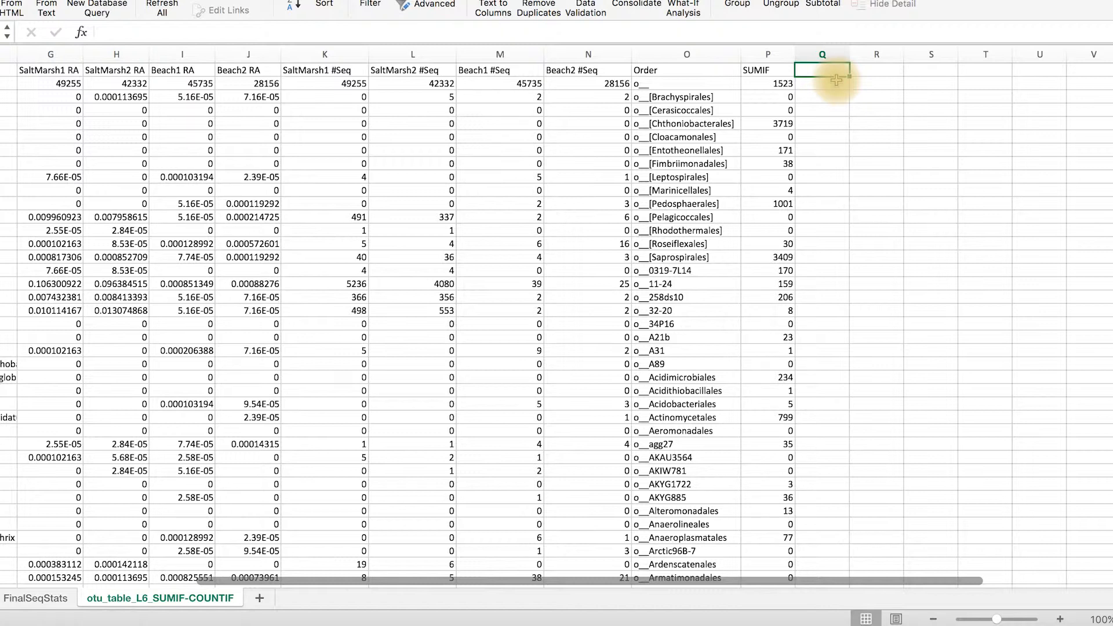
scroll(835, 80, "left", 2)
type("COUNTIF")
key("Return")
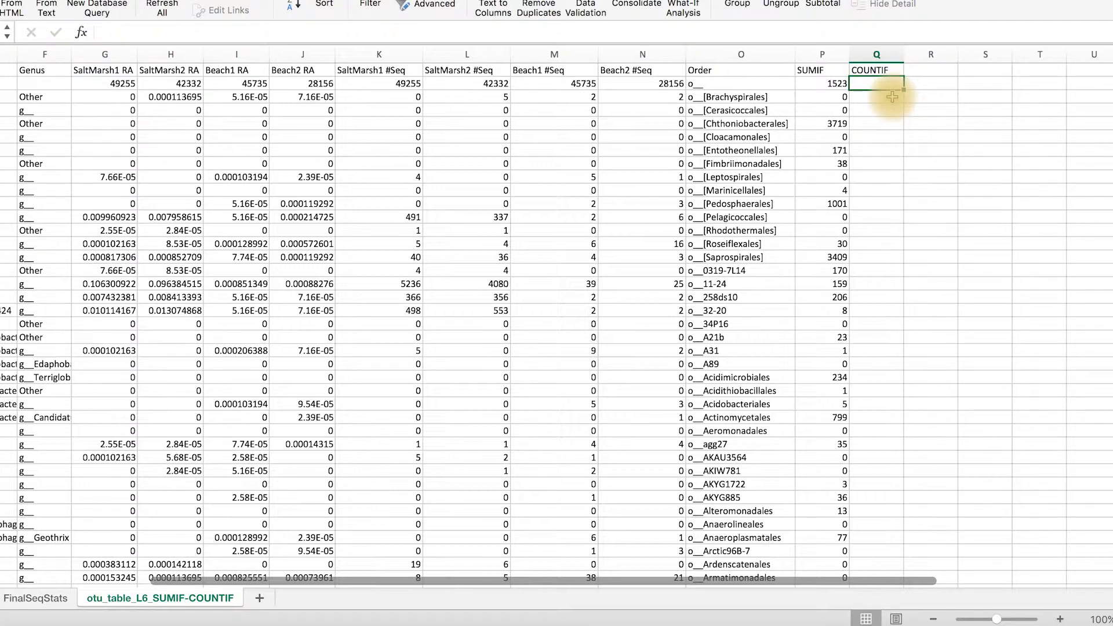
Enter the formula =COUNTIF(D:D,O2) in Q2 to count how often the order in O2 occurs in column D
type("=")
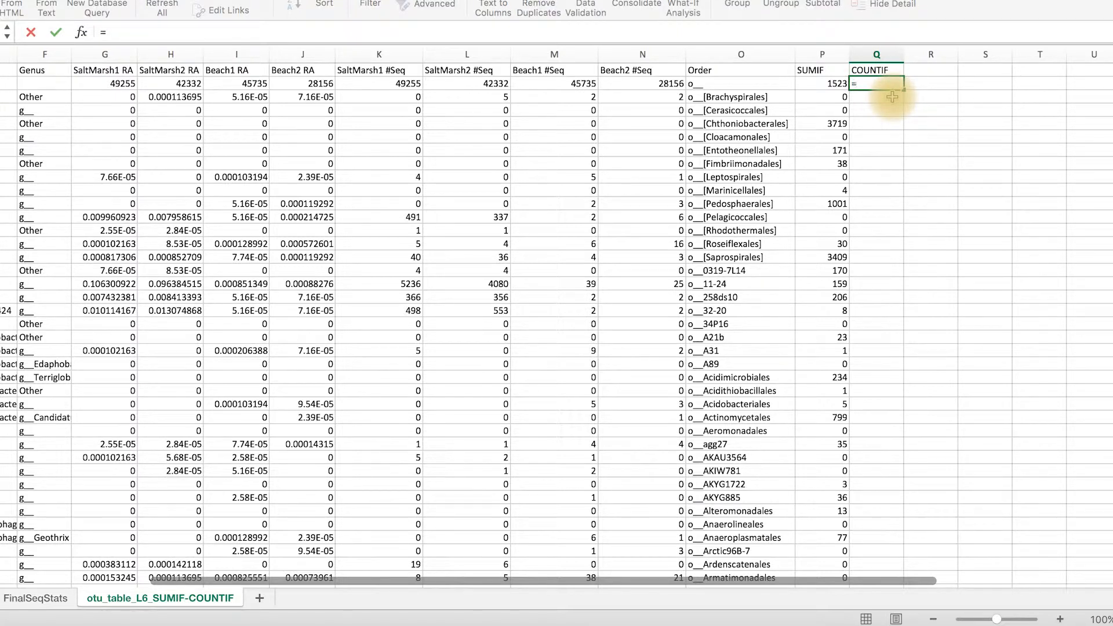
type("co")
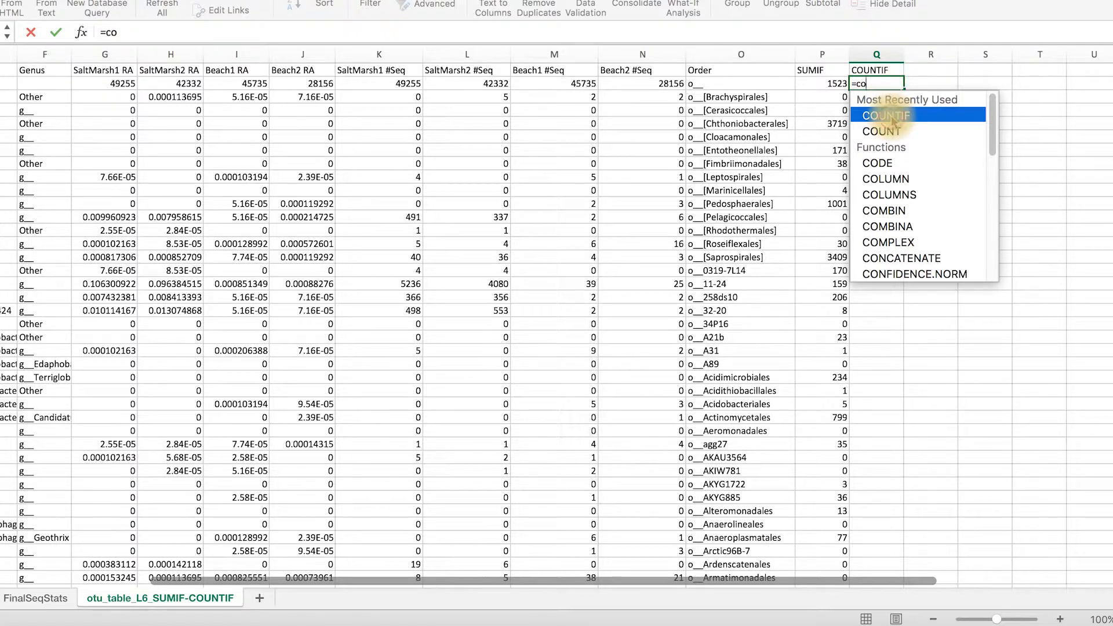
double_click(891, 119)
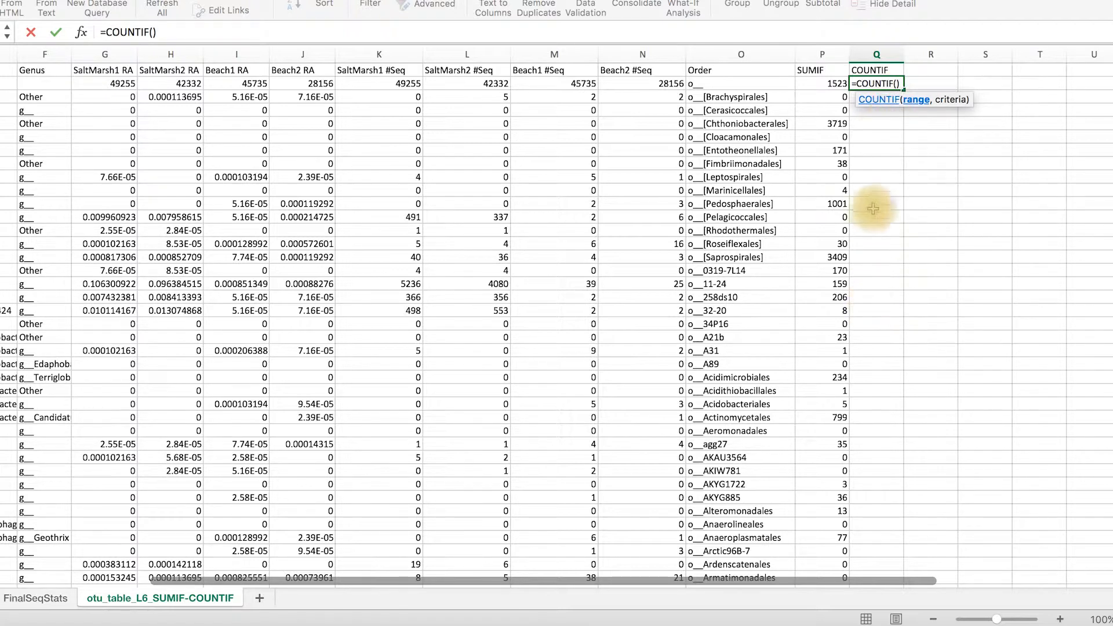
left_click_drag(832, 581, 623, 586)
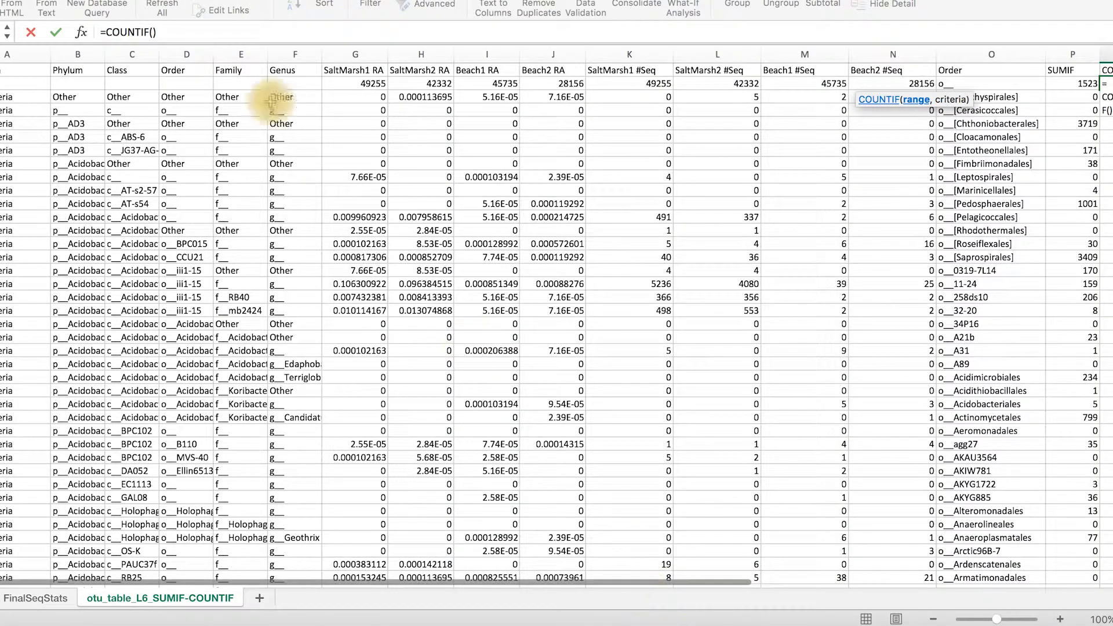
left_click(183, 52)
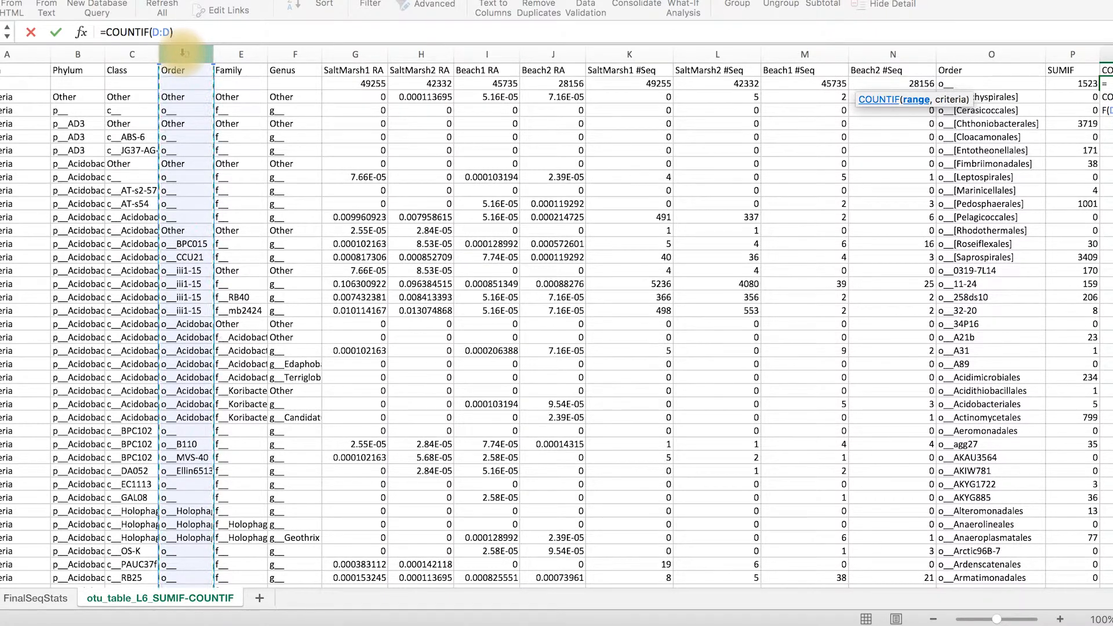
type(",")
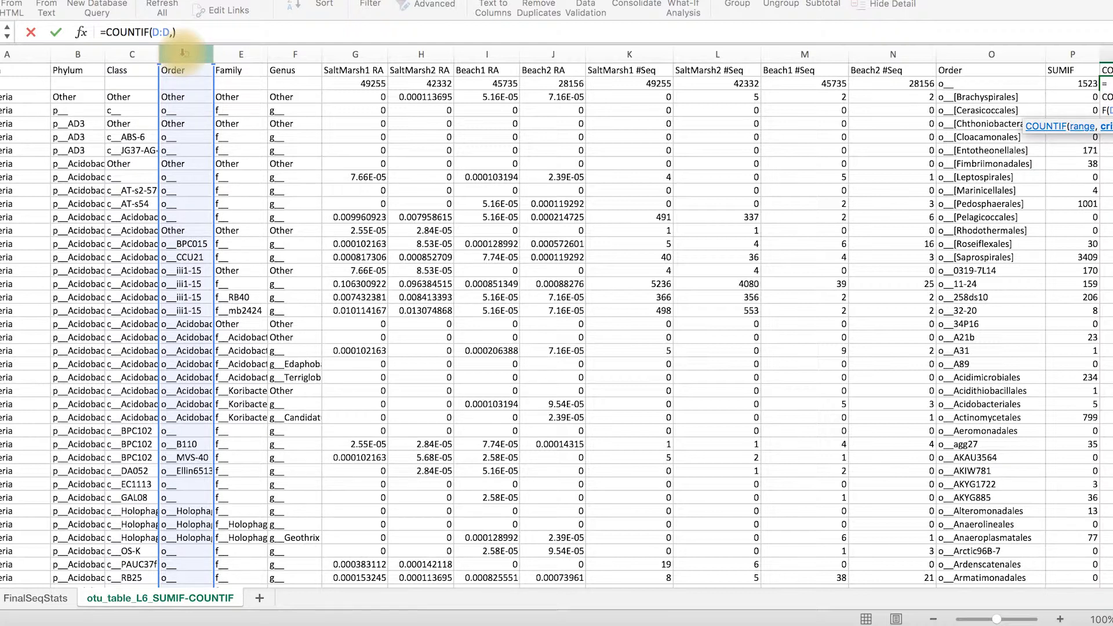
left_click(967, 85)
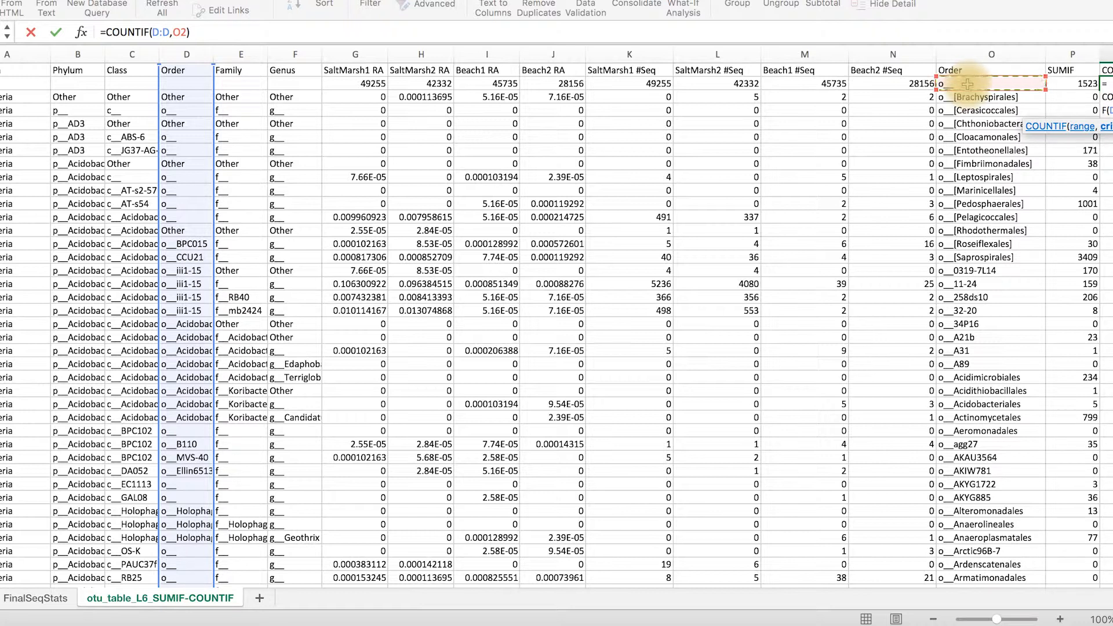
key("Return")
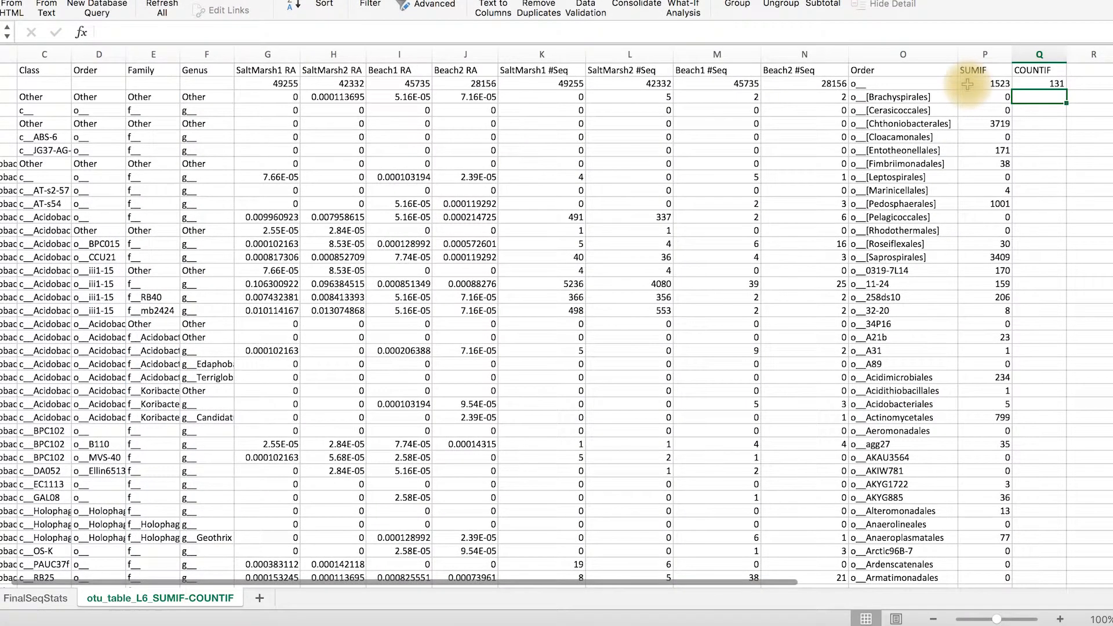
Fill the COUNTIF formula from Q2 down column Q for every order in the list
left_click(1054, 84)
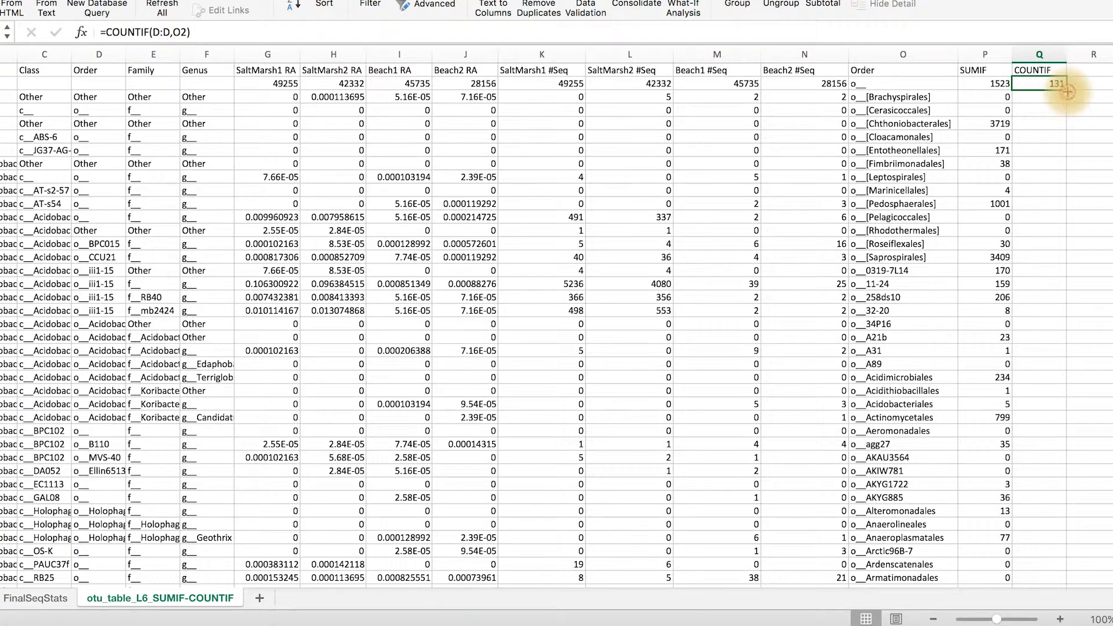
double_click(1067, 90)
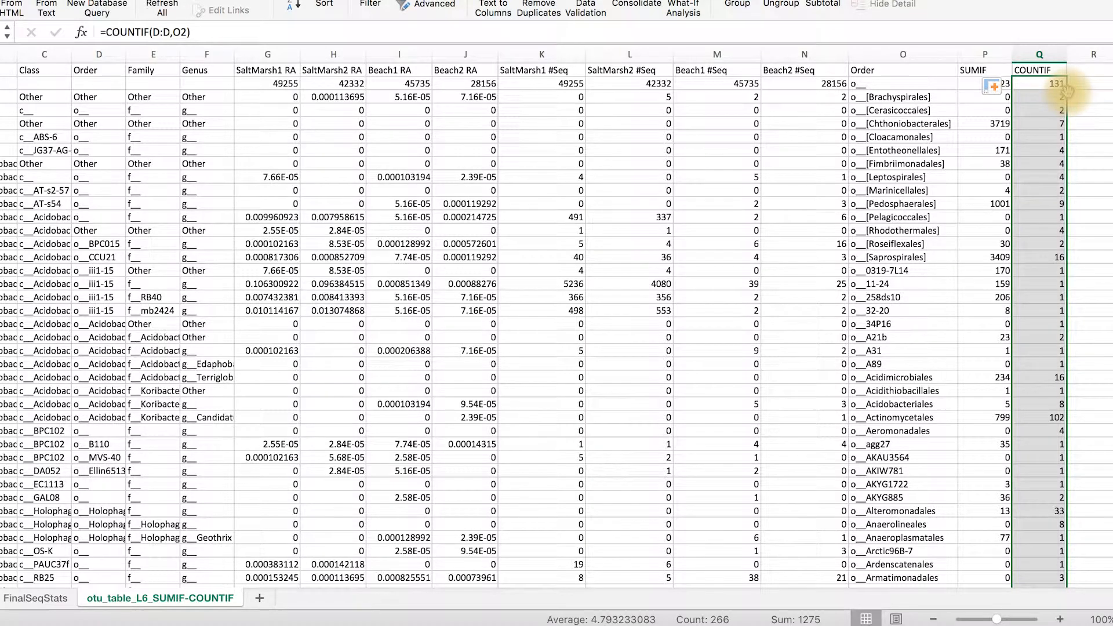
left_click_drag(301, 579, 497, 623)
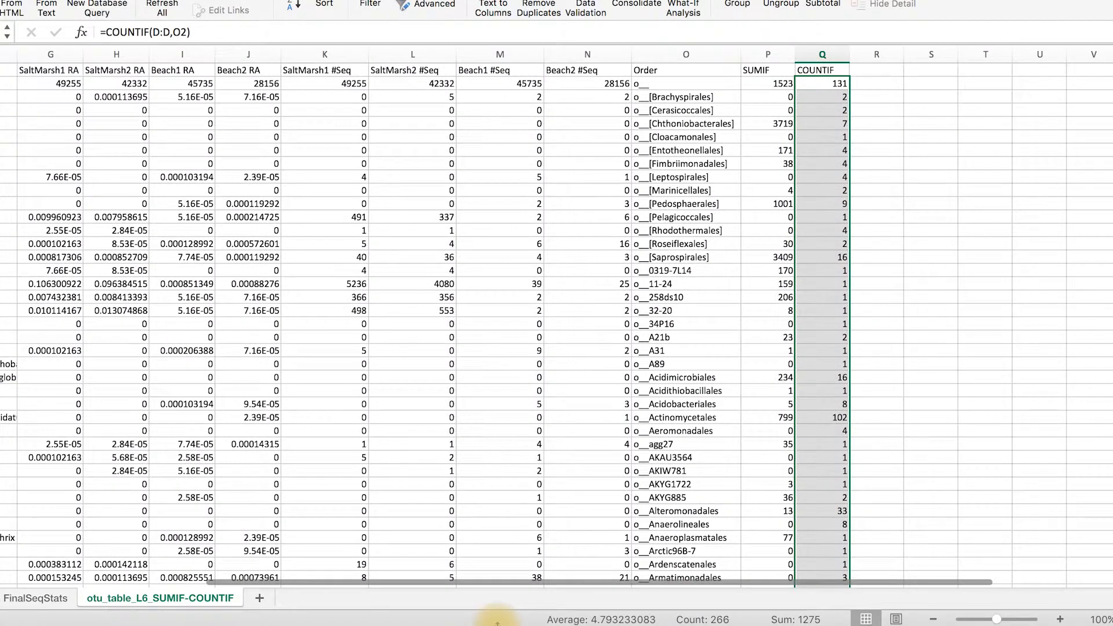